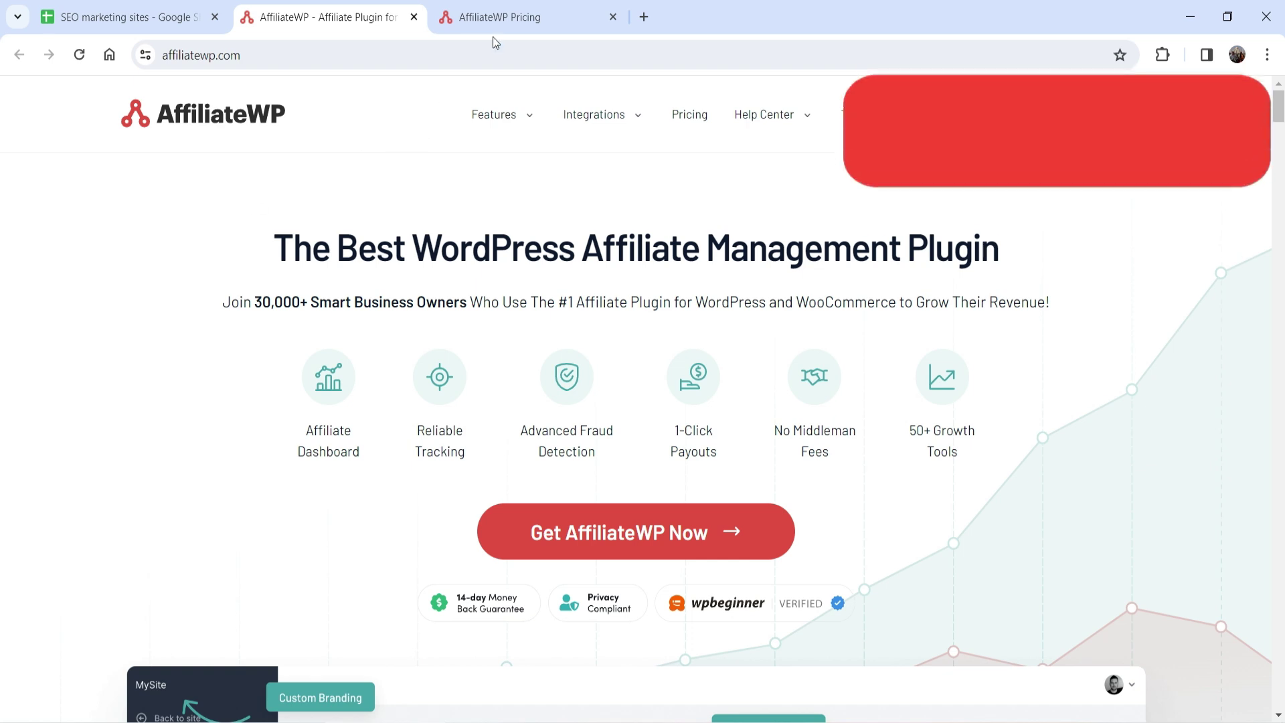
# Examine the AffiliateWP pricing page, comparing the prices and features of the Professional, Plus and Personal plans
pyautogui.click(494, 21)
pyautogui.scroll(-2, 1205, 412)
pyautogui.scroll(-1, 1208, 405)
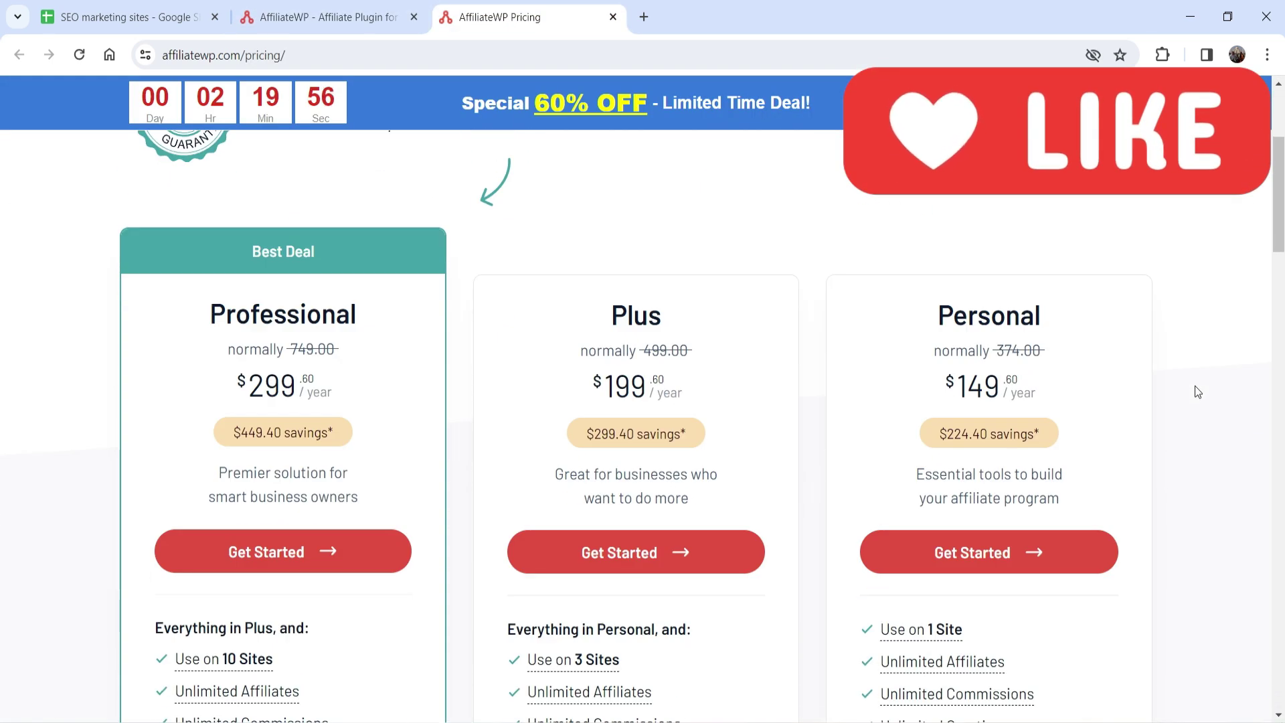
pyautogui.scroll(-4, 1195, 387)
pyautogui.moveTo(906, 281)
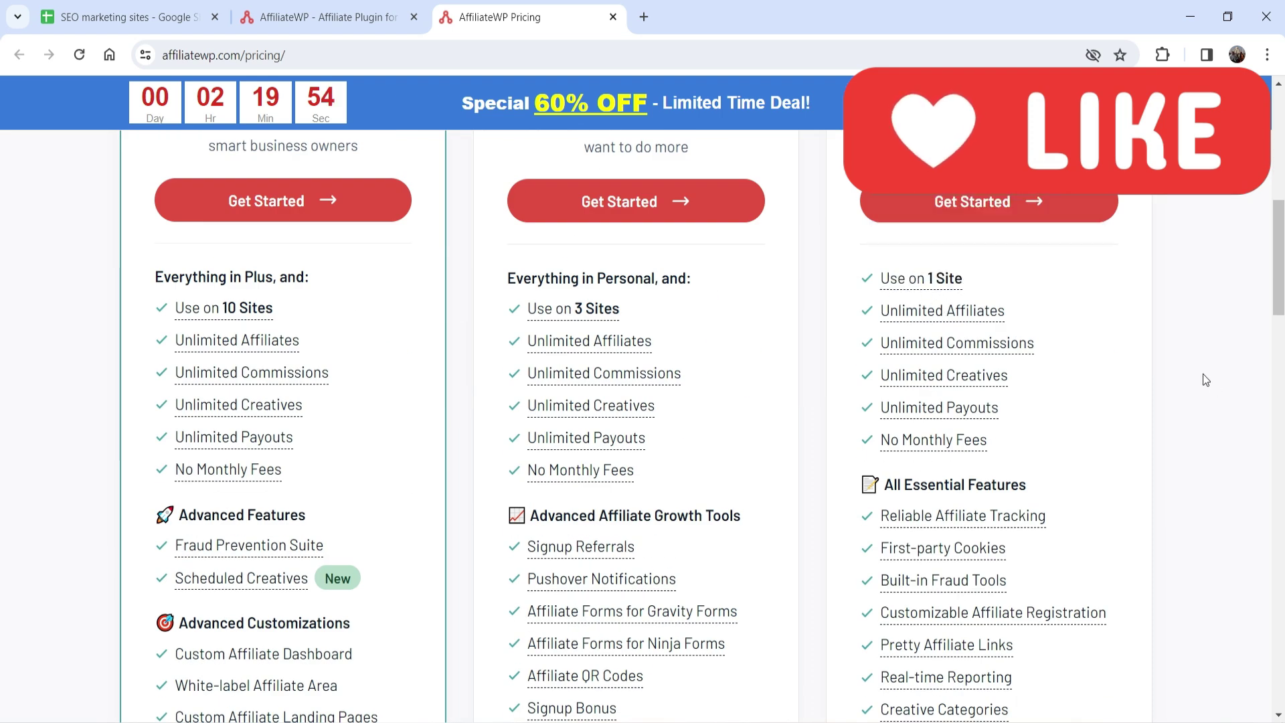
pyautogui.scroll(2, 1235, 425)
pyautogui.scroll(2, 1232, 419)
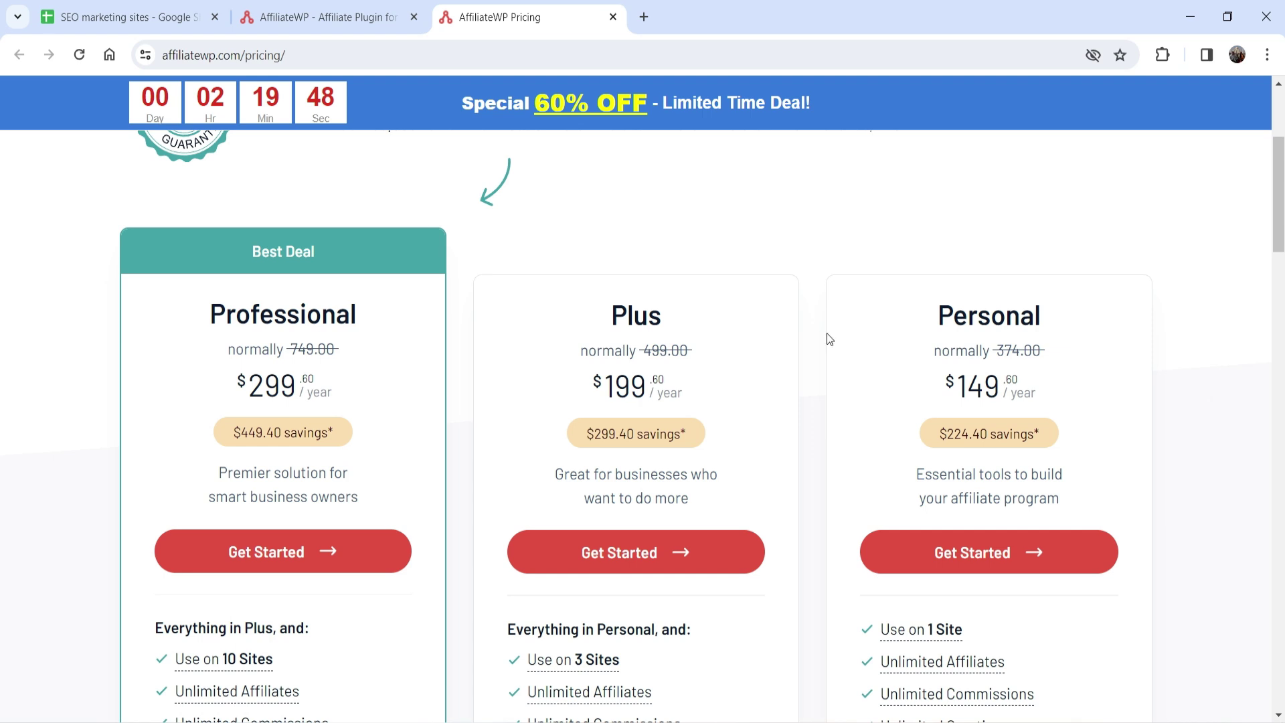
pyautogui.click(1219, 353)
pyautogui.scroll(-3, 1217, 355)
pyautogui.scroll(-3, 1205, 352)
pyautogui.scroll(3, 1190, 347)
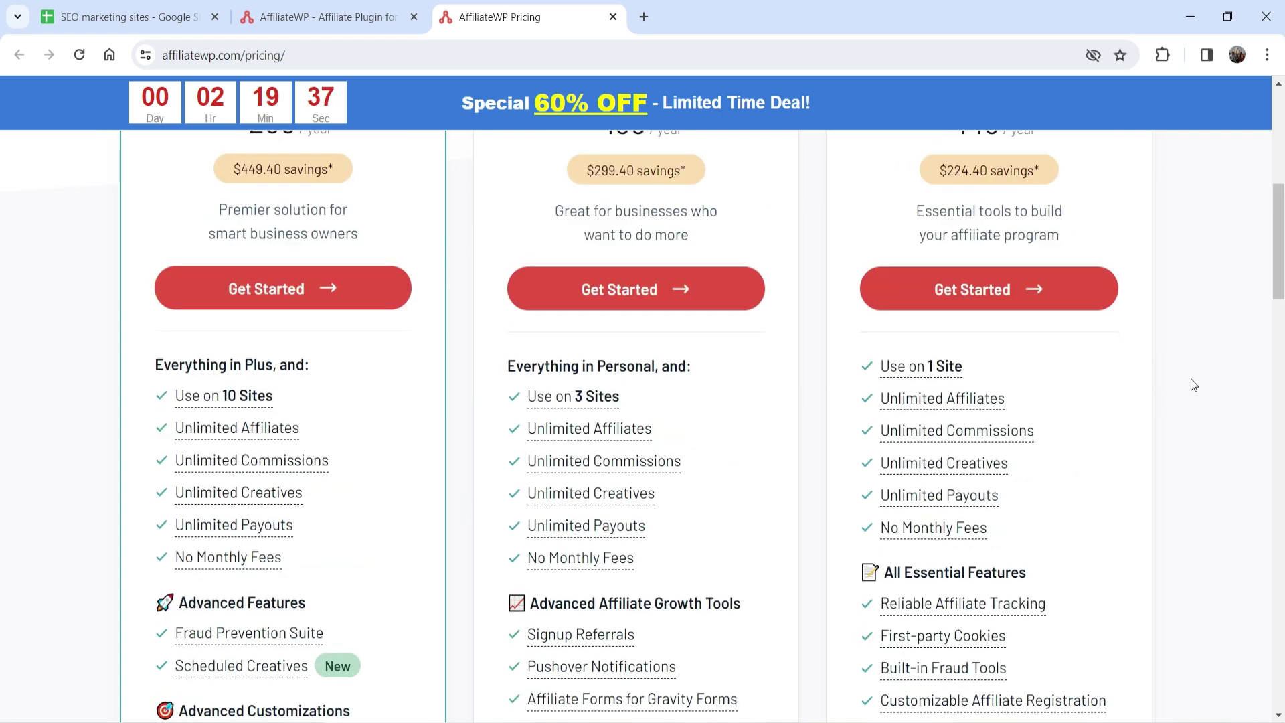
pyautogui.scroll(-3, 1194, 384)
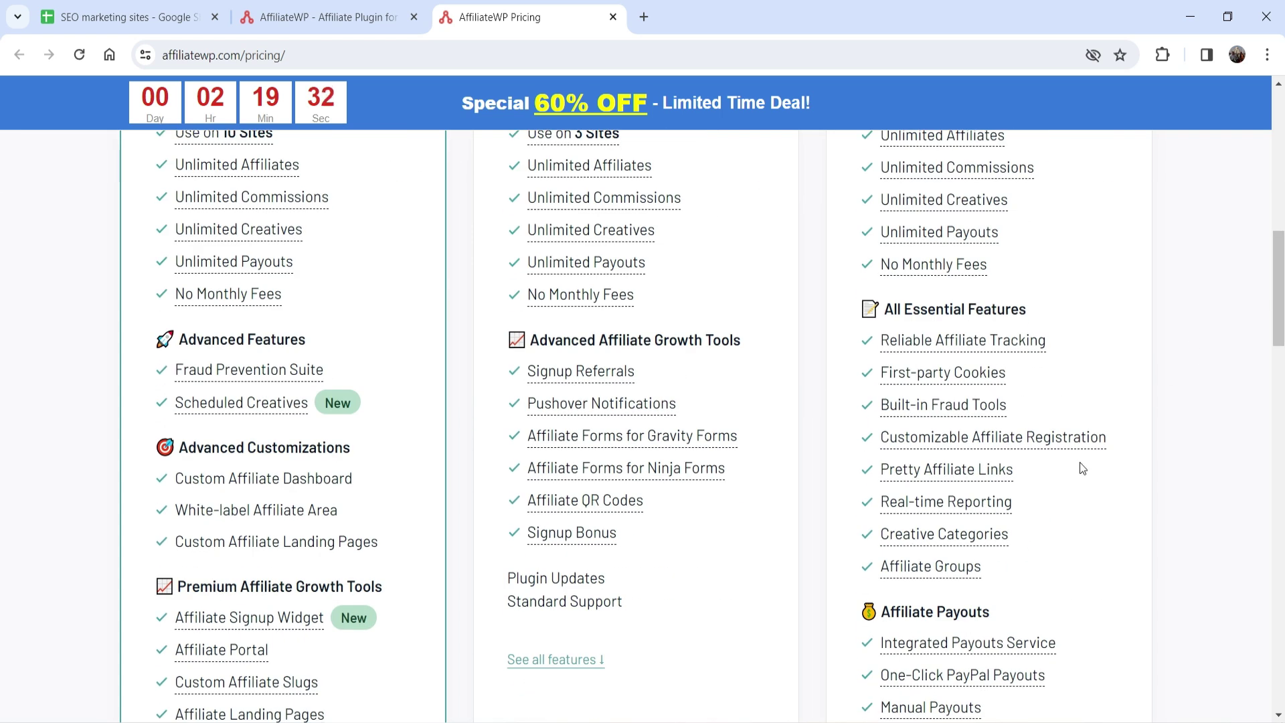
pyautogui.scroll(10, 1179, 376)
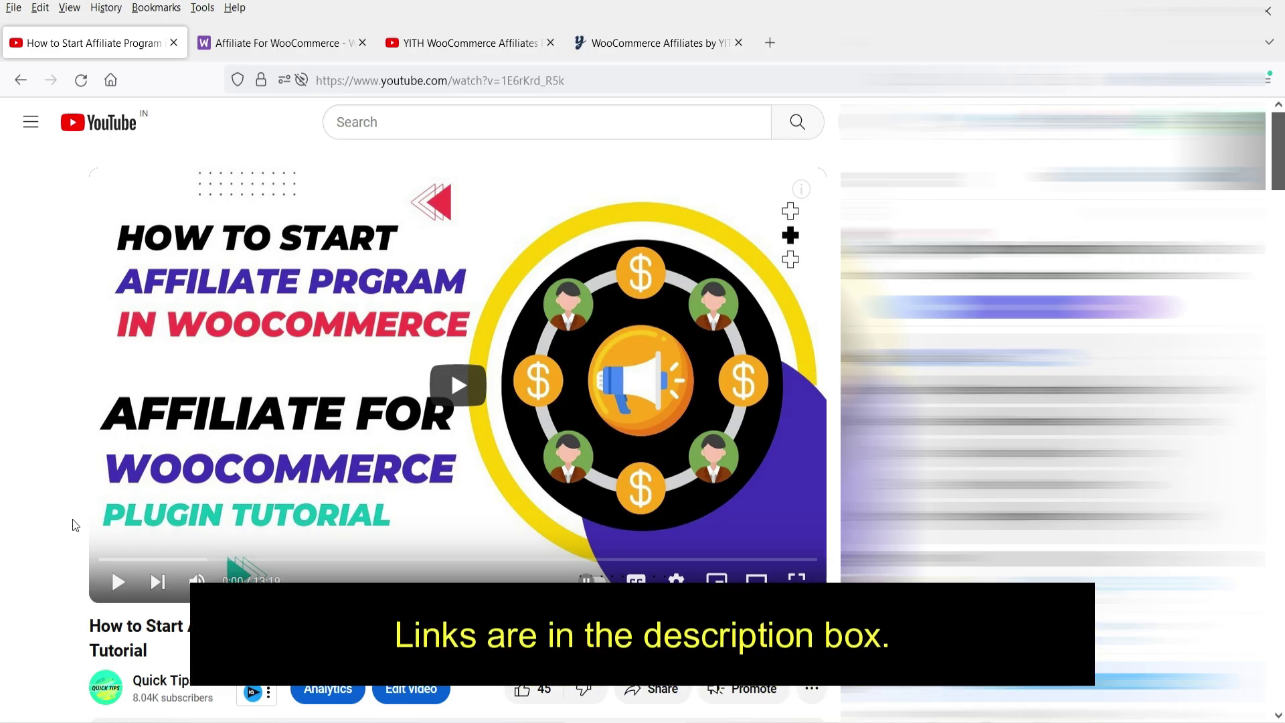
# Review the product pages of the alternative plugins Affiliate For WooCommerce and YITH WooCommerce Affiliates, including prices and feature descriptions
pyautogui.click(277, 42)
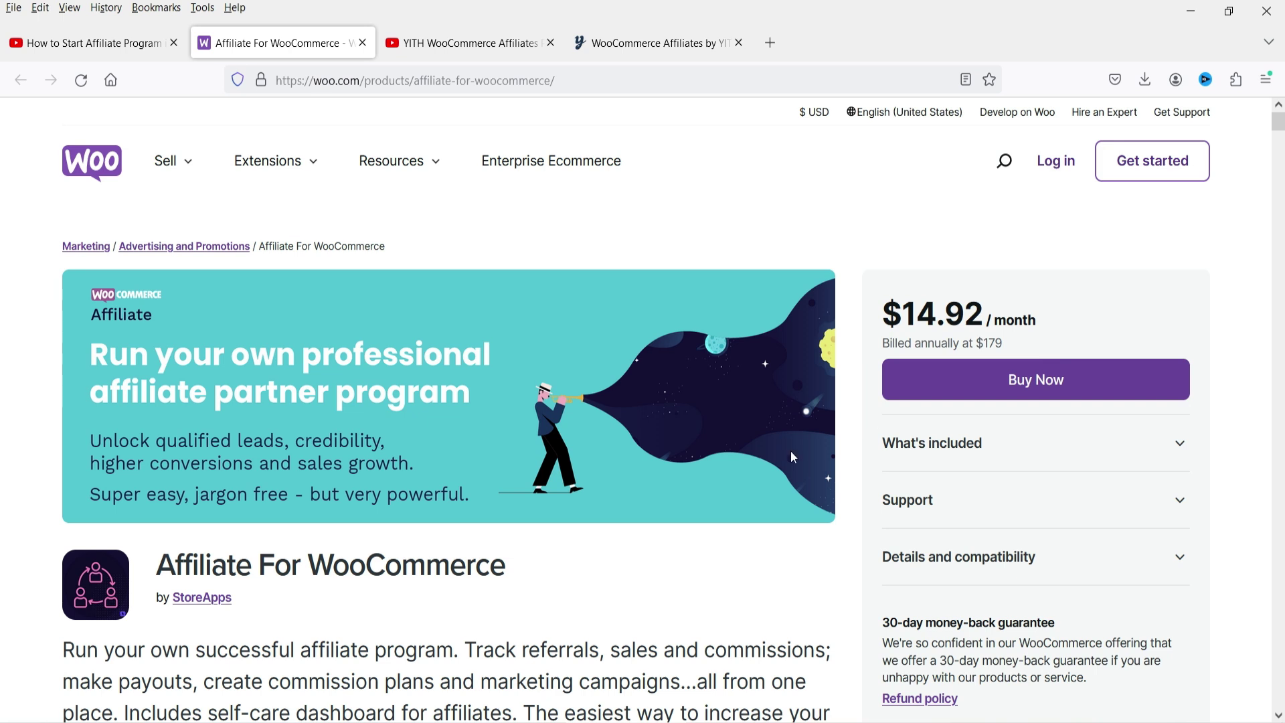
pyautogui.click(452, 44)
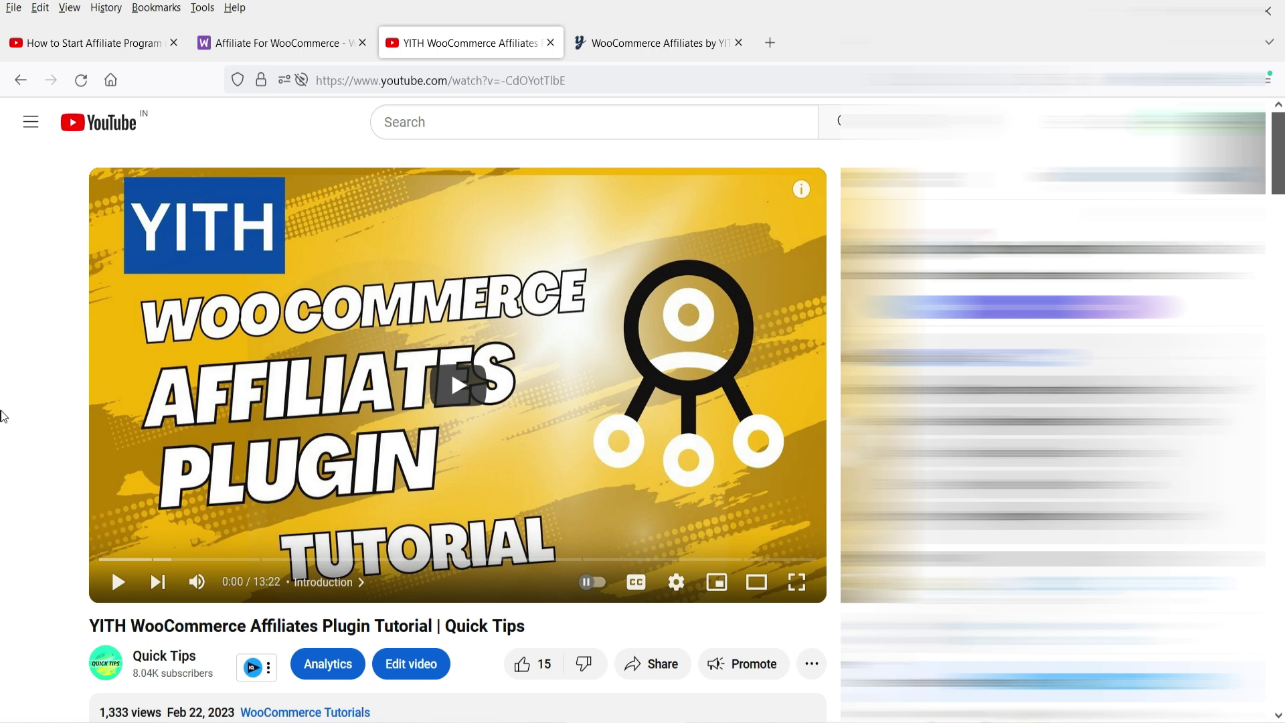
pyautogui.click(629, 42)
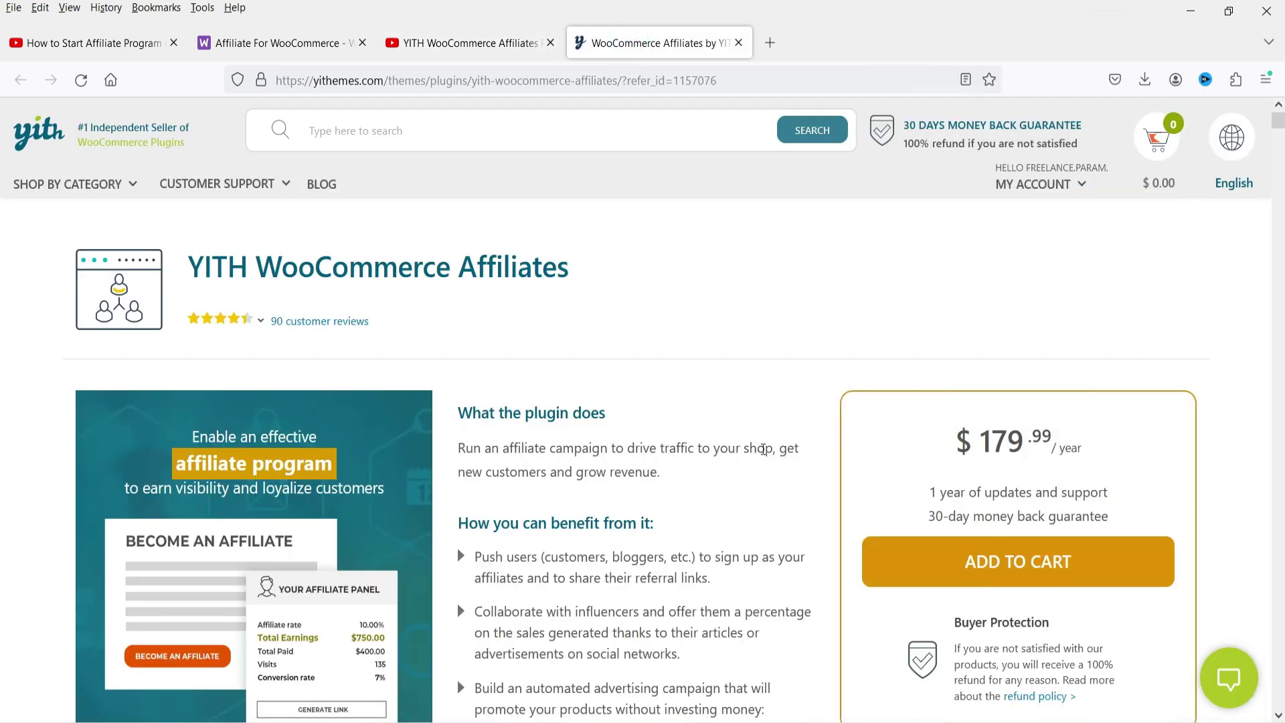
pyautogui.scroll(-20, 753, 434)
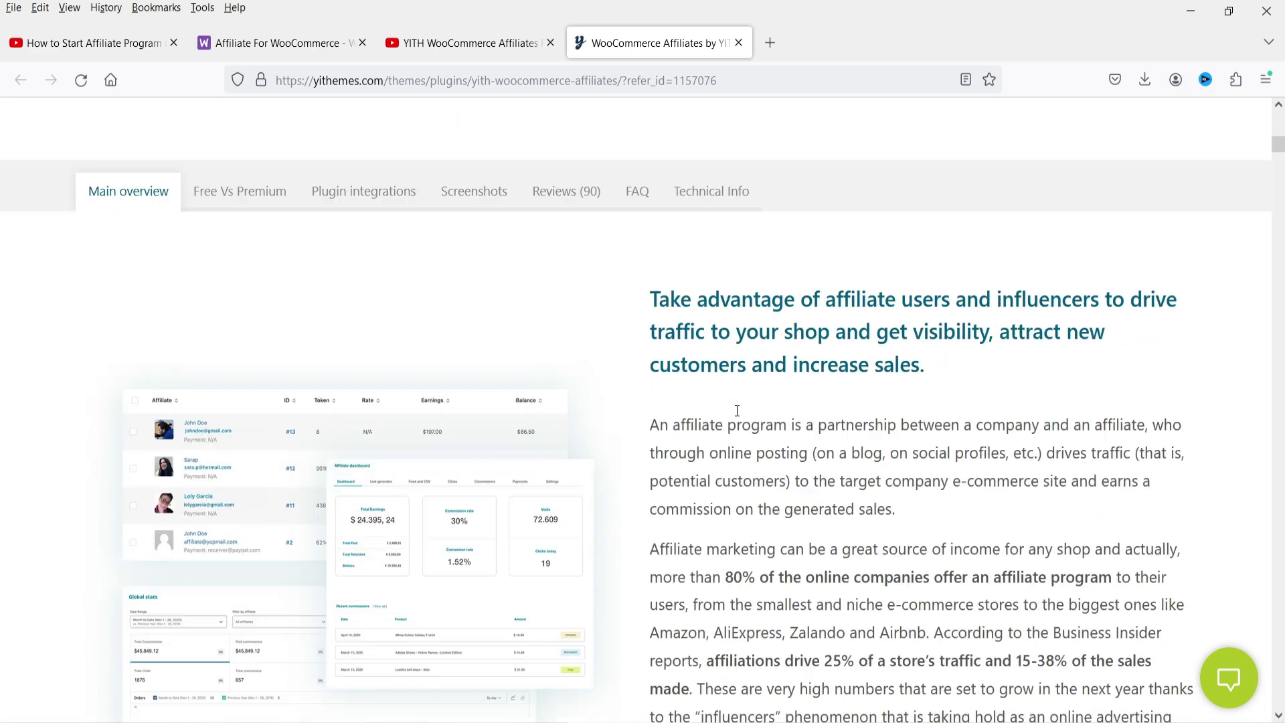
pyautogui.scroll(-5, 737, 419)
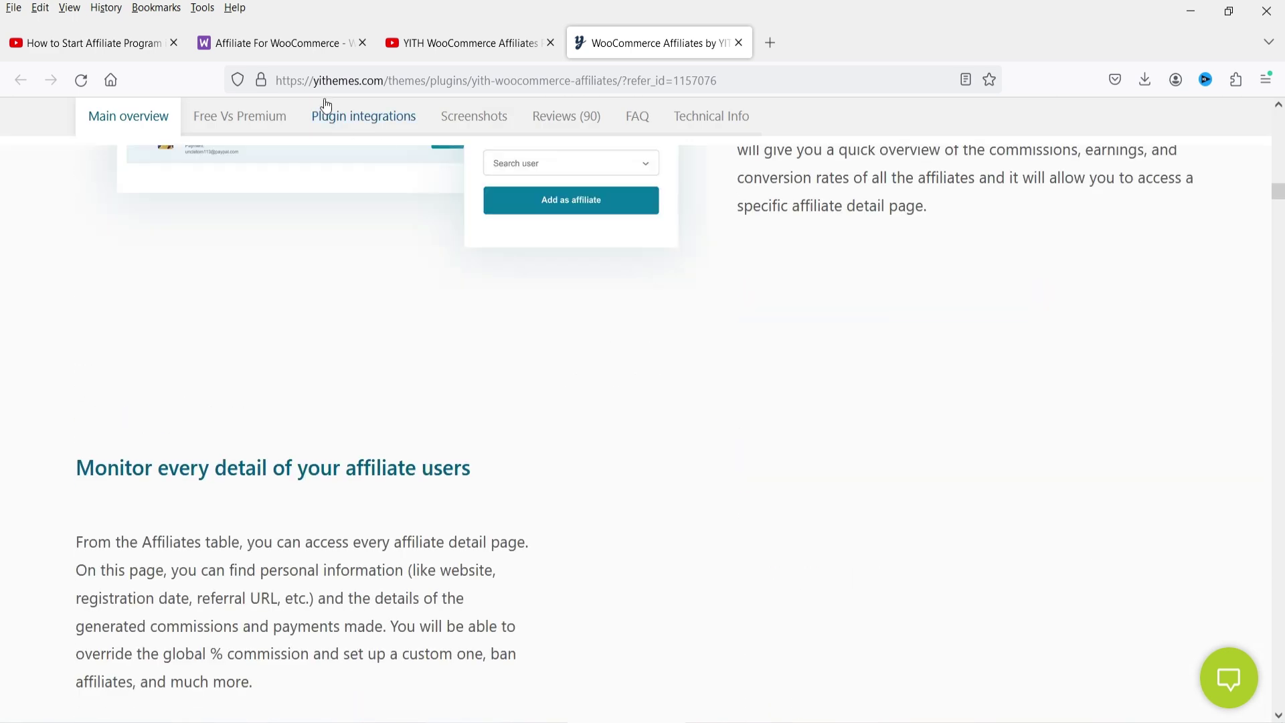
pyautogui.click(286, 44)
pyautogui.scroll(-15, 530, 365)
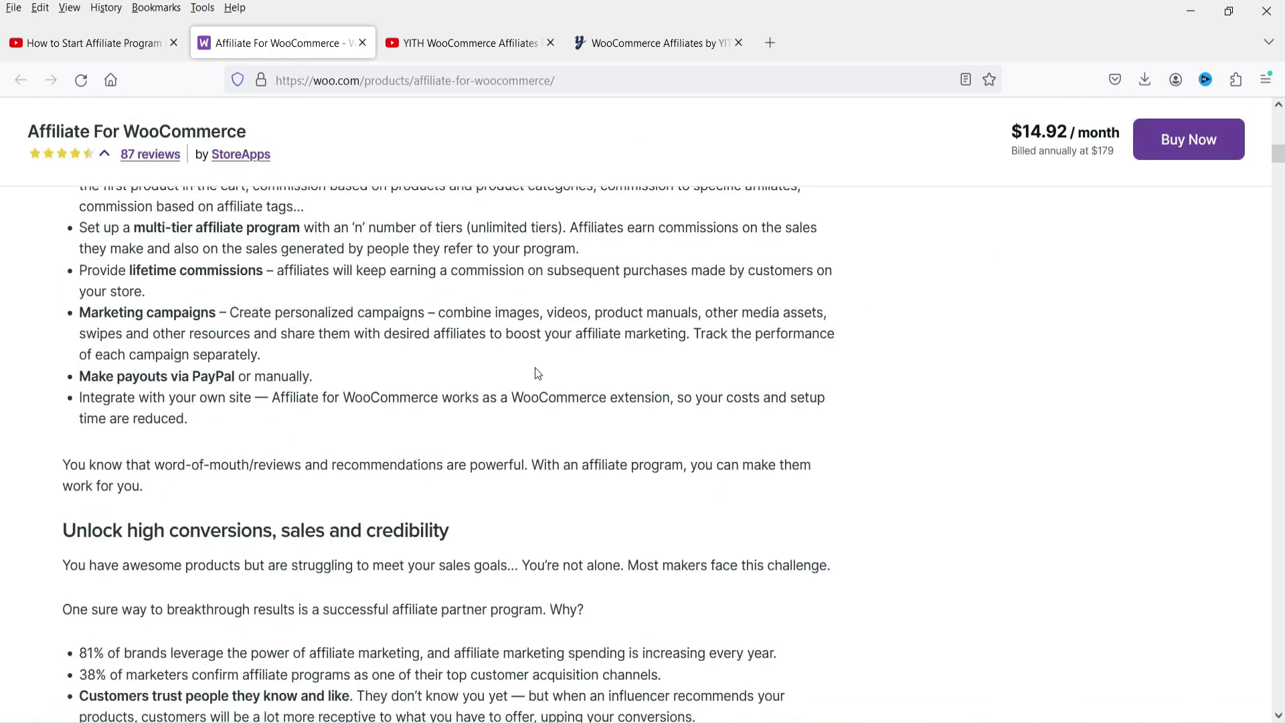
pyautogui.hotkey('ctrl', 'shift', 'Tab')
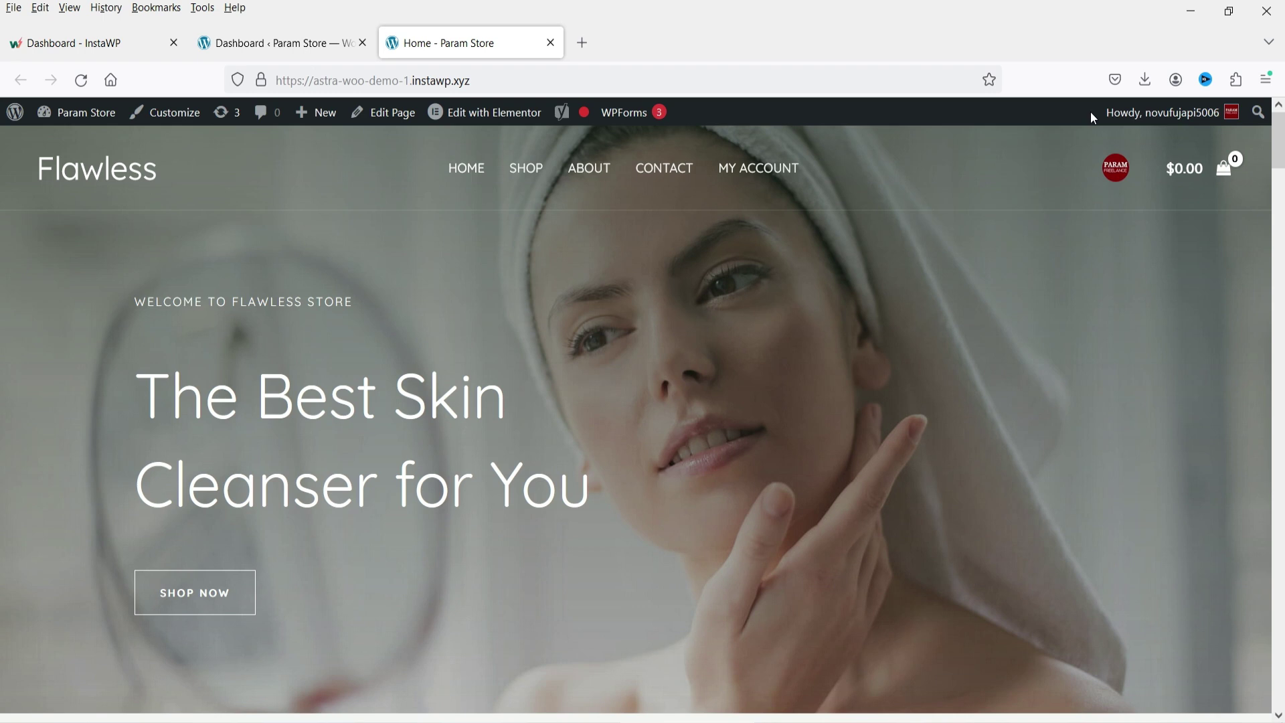
# Install the AffiliateWP plugin in the WordPress admin from the affiliate-wp_2.18.2 zip file on the Desktop and activate it
pyautogui.click(271, 42)
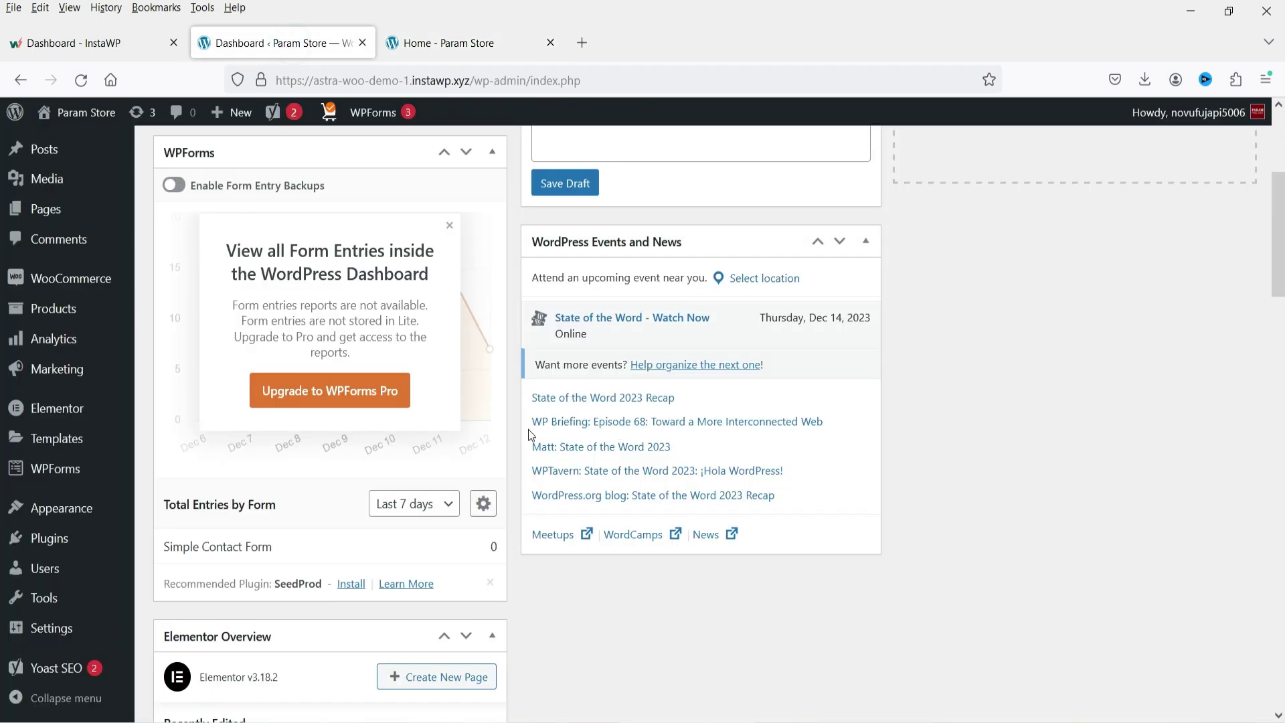
pyautogui.moveTo(49, 538)
pyautogui.click(175, 565)
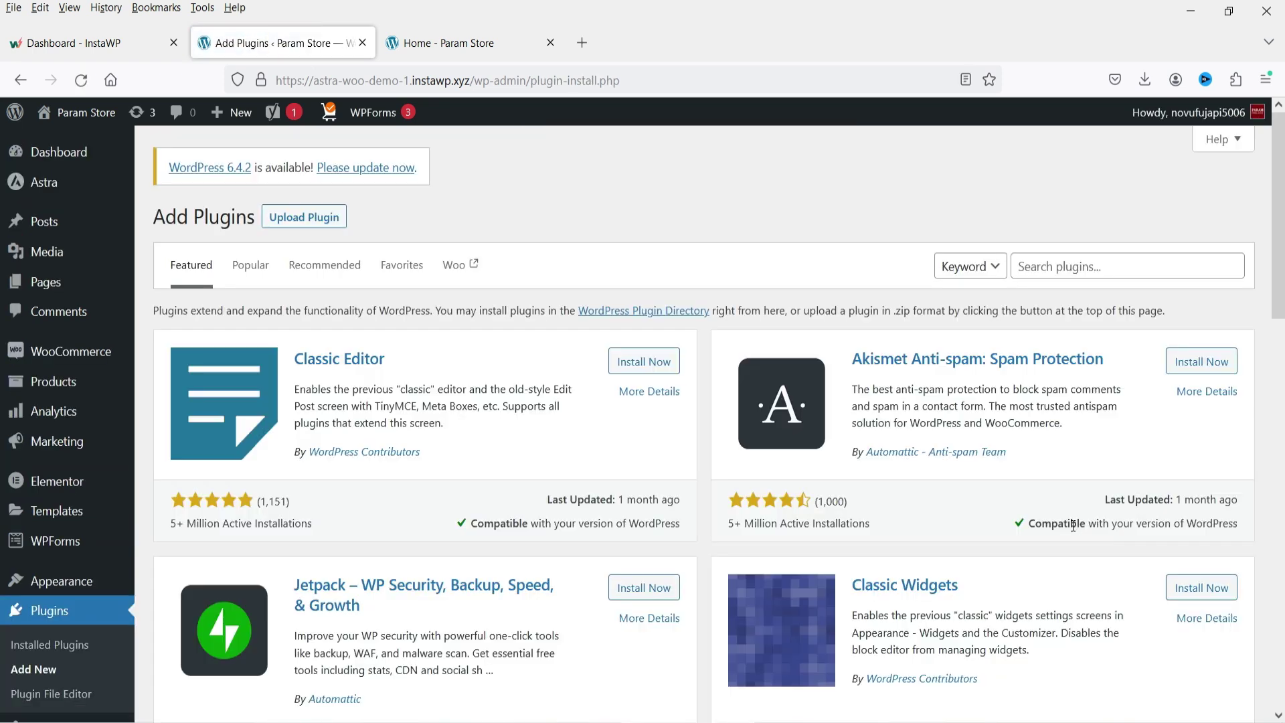
pyautogui.click(303, 226)
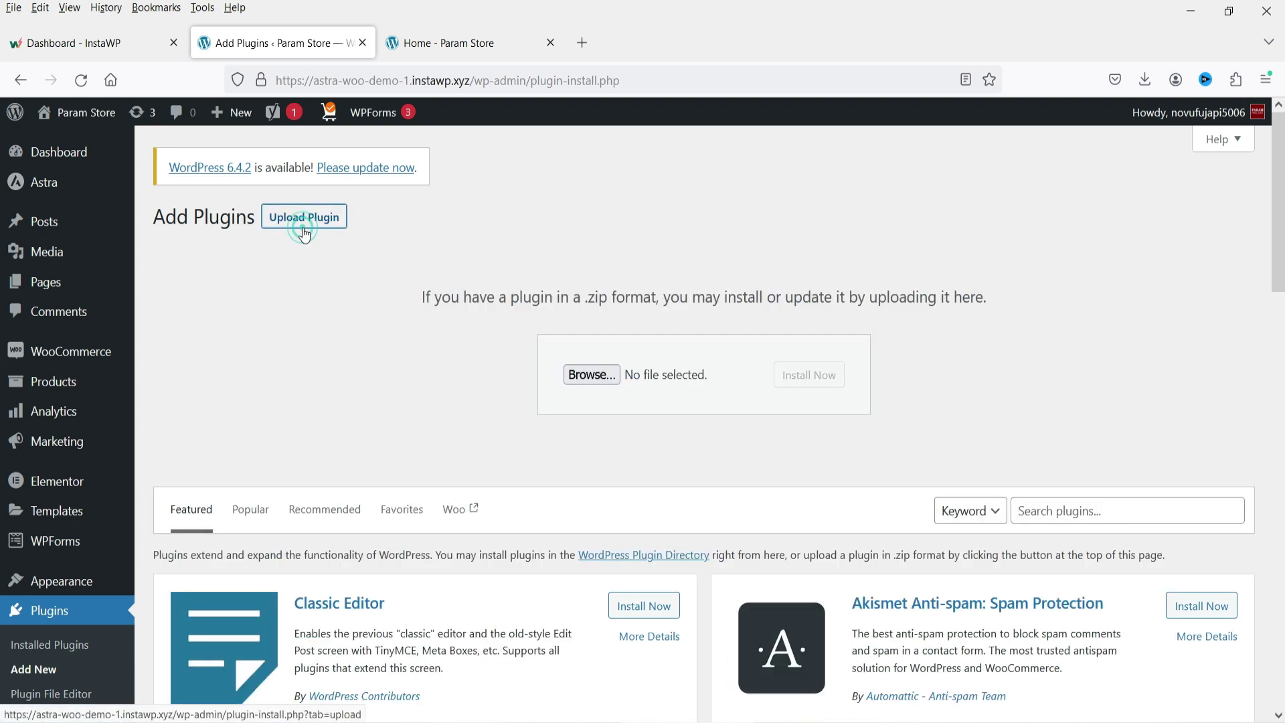
pyautogui.click(589, 375)
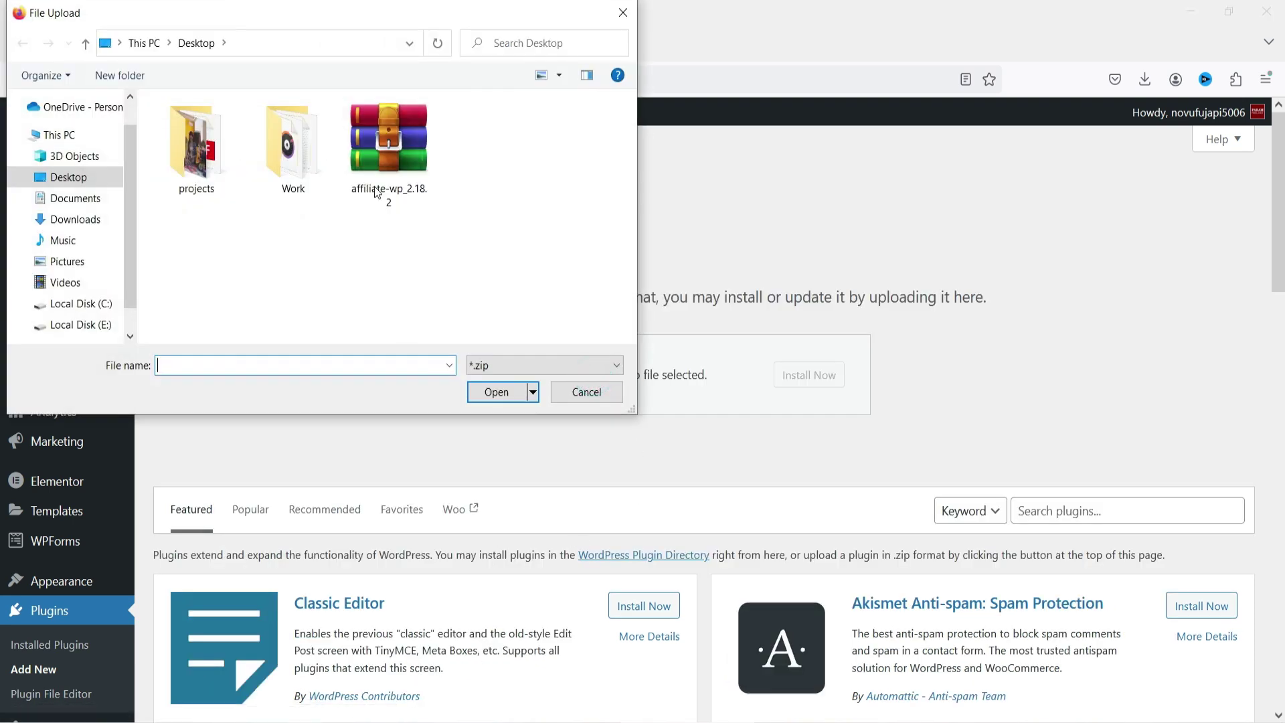
pyautogui.doubleClick(380, 141)
pyautogui.click(808, 375)
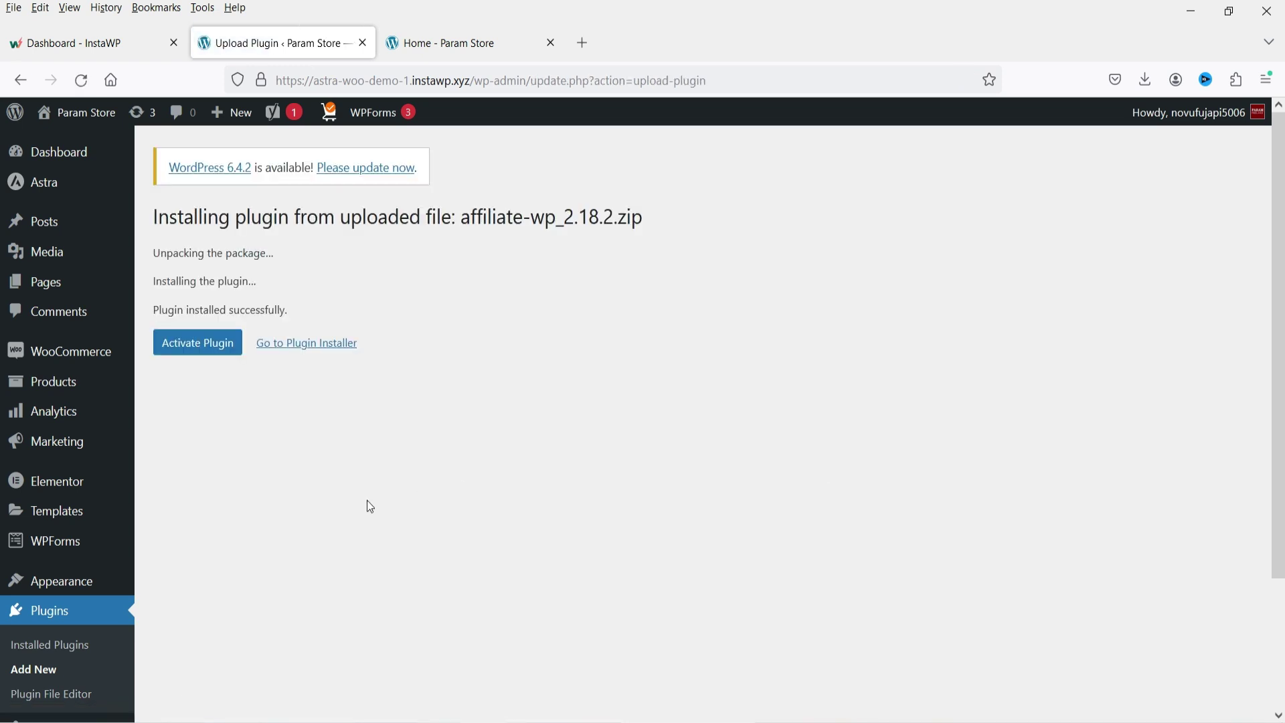
pyautogui.click(211, 344)
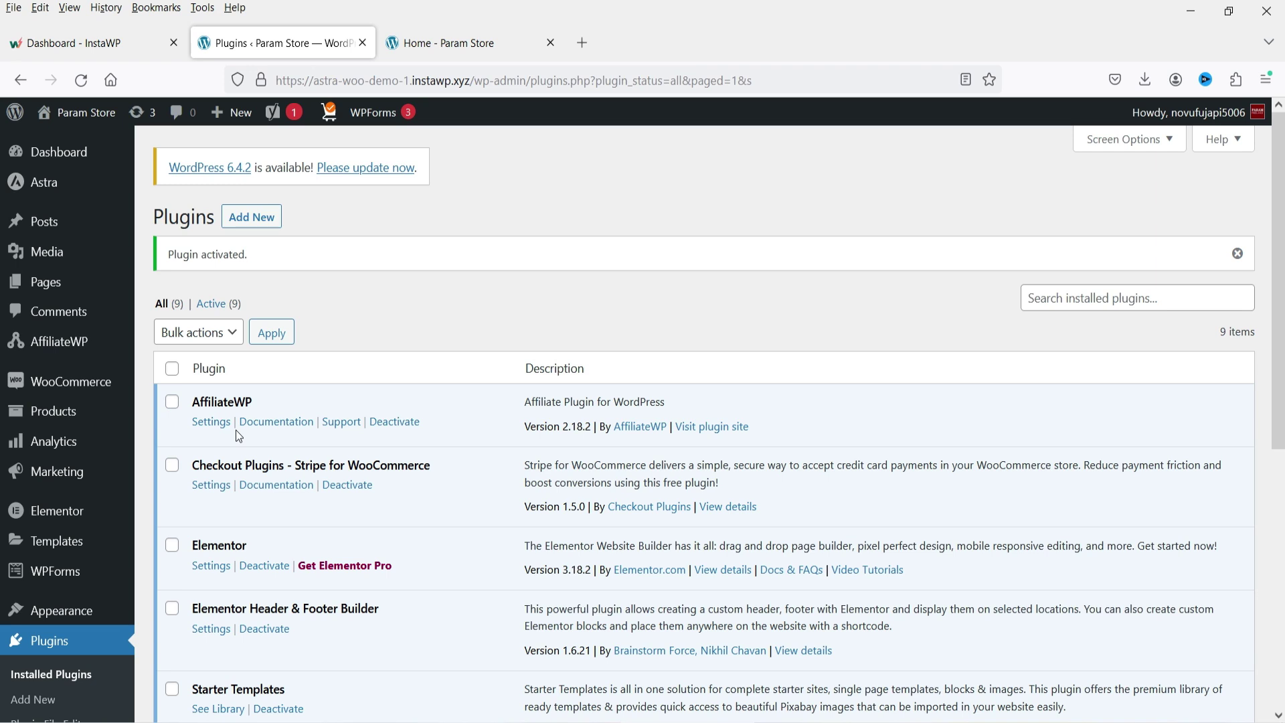
# Open the affiliate registration form for editing in a new tab from the AffiliateWP setup guide
pyautogui.moveTo(67, 349)
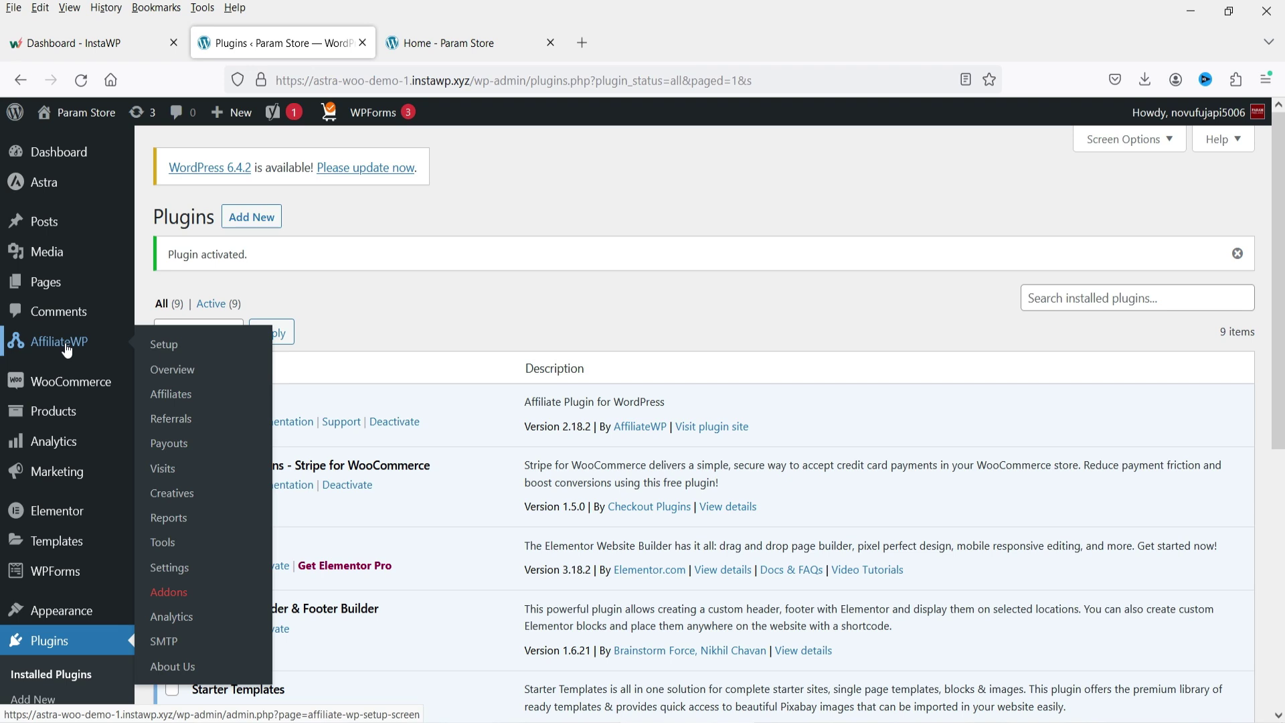
pyautogui.click(166, 344)
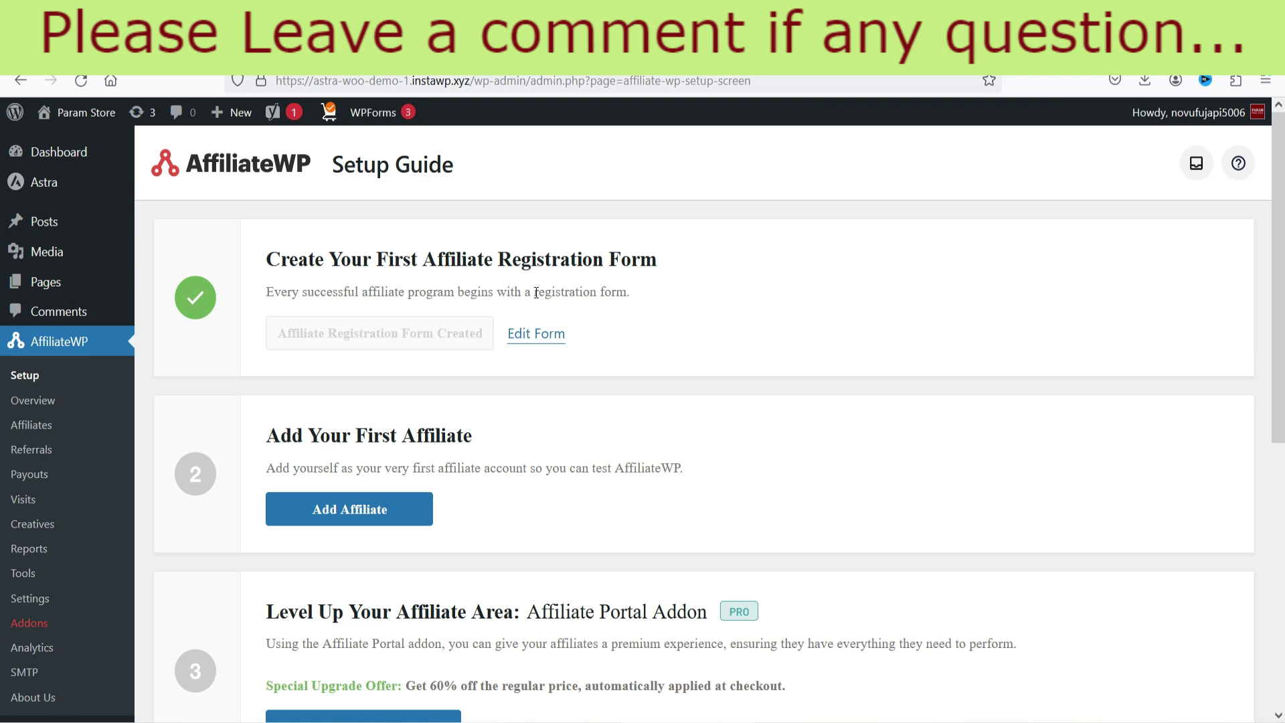
pyautogui.rightClick(528, 336)
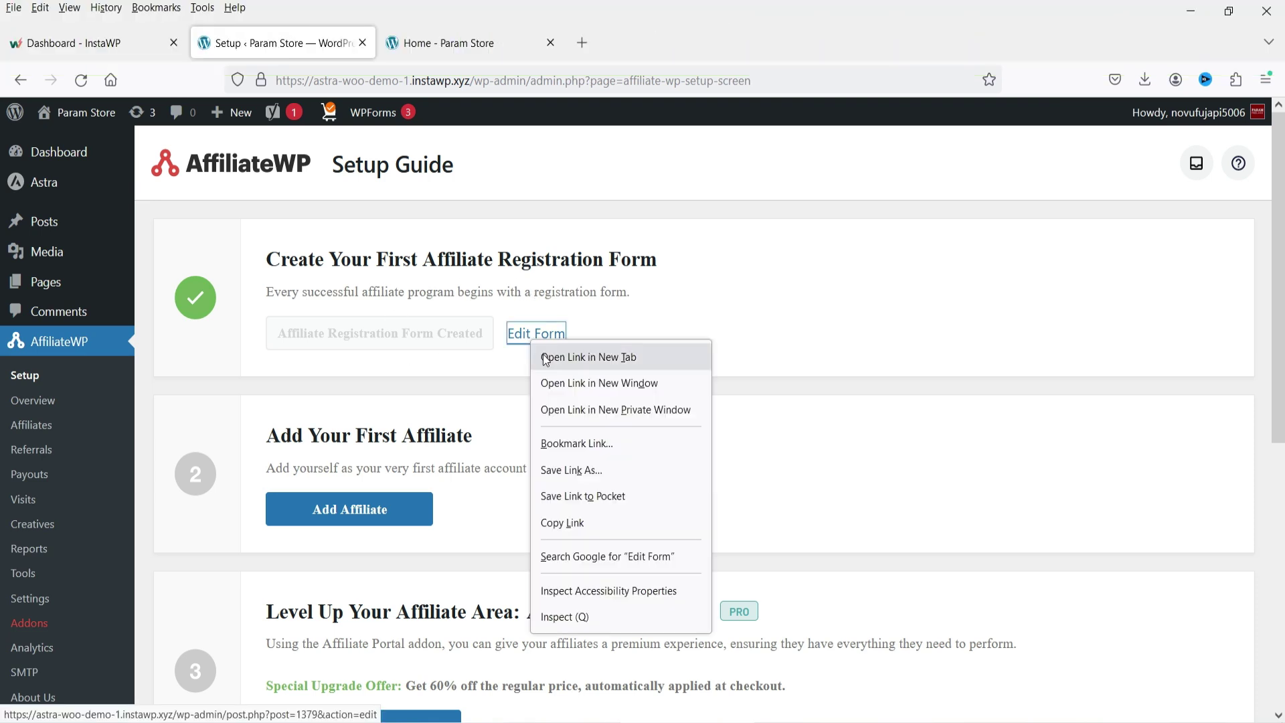
pyautogui.click(588, 356)
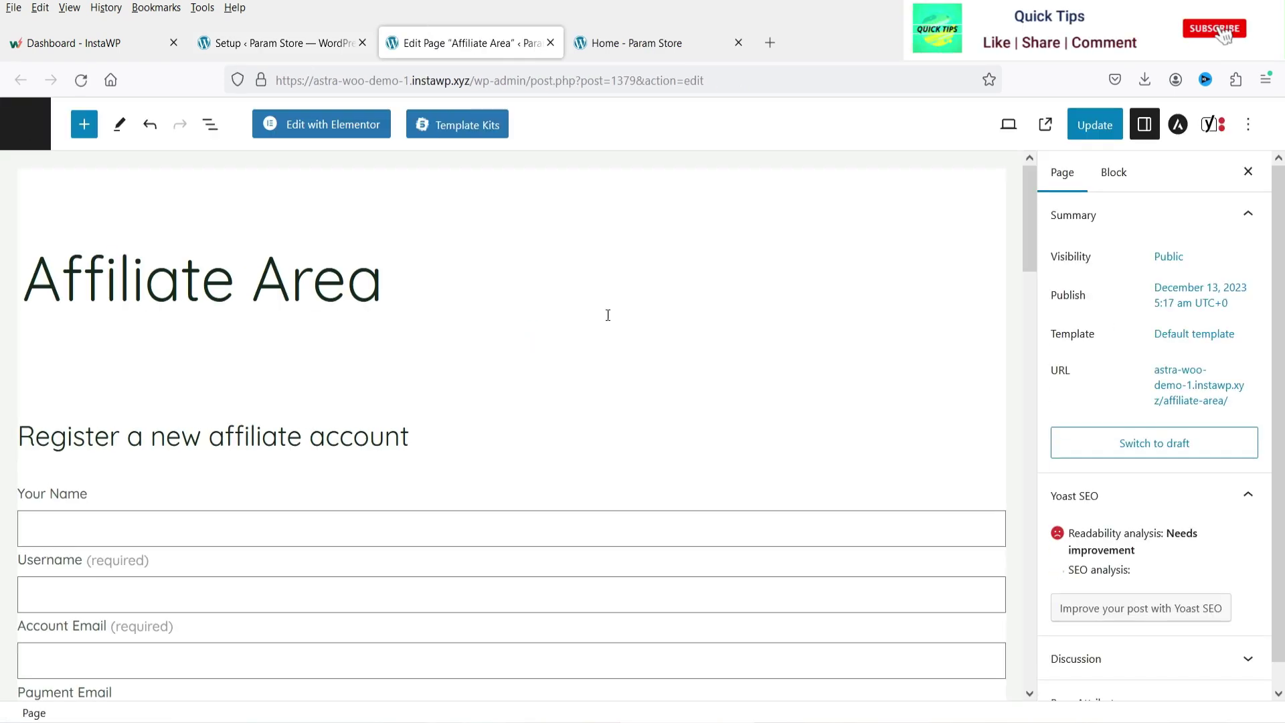
# Look through the registration fields and the login section of the Affiliate Area page
pyautogui.scroll(-2, 384, 321)
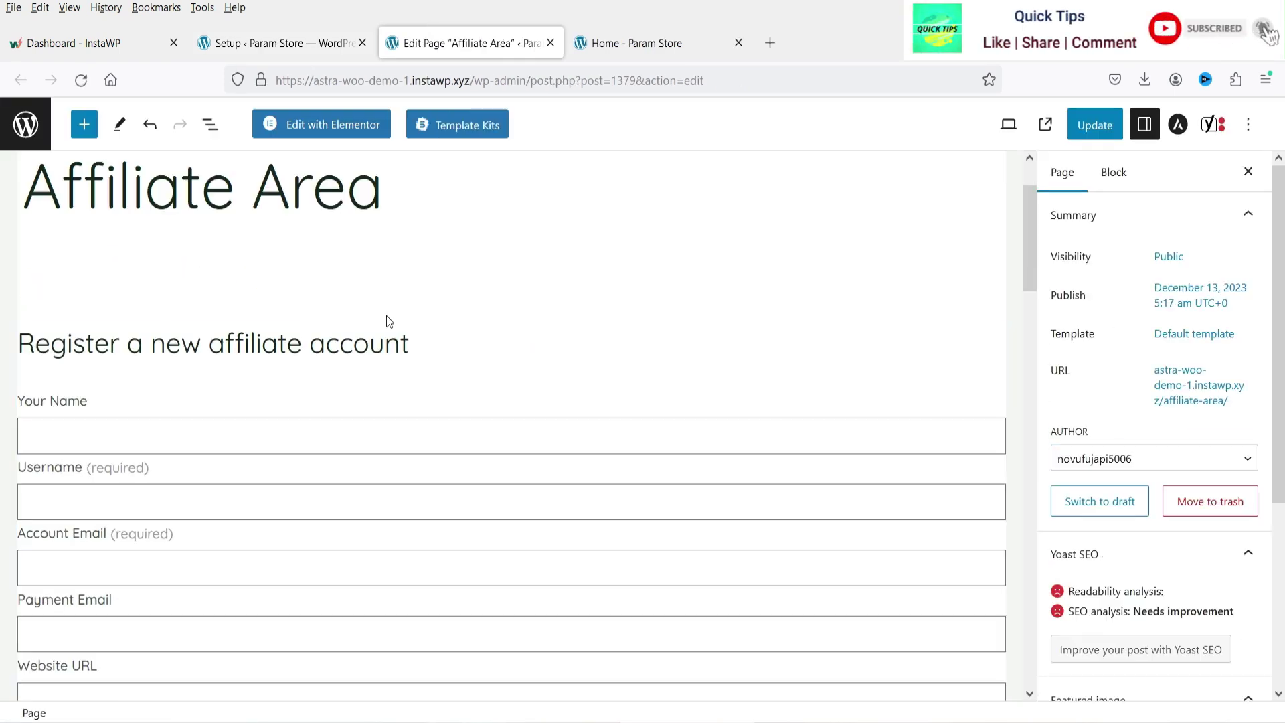
pyautogui.scroll(-4, 104, 375)
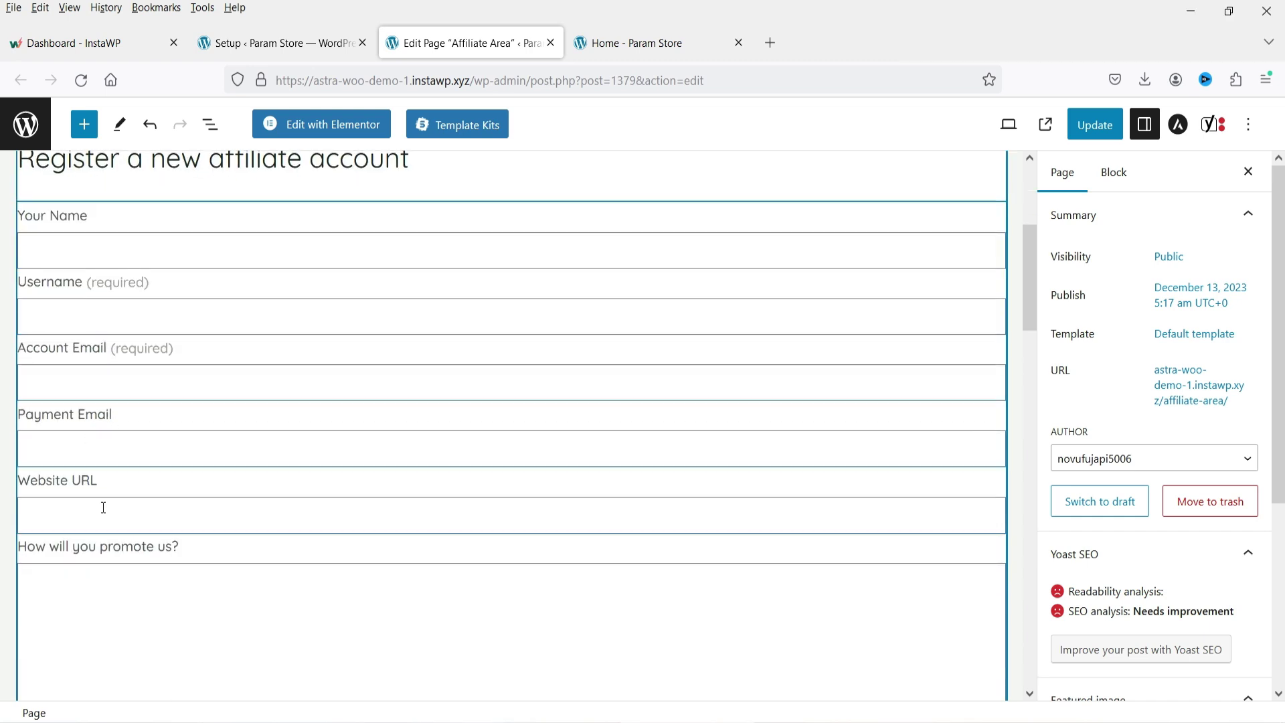
pyautogui.scroll(-4, 103, 507)
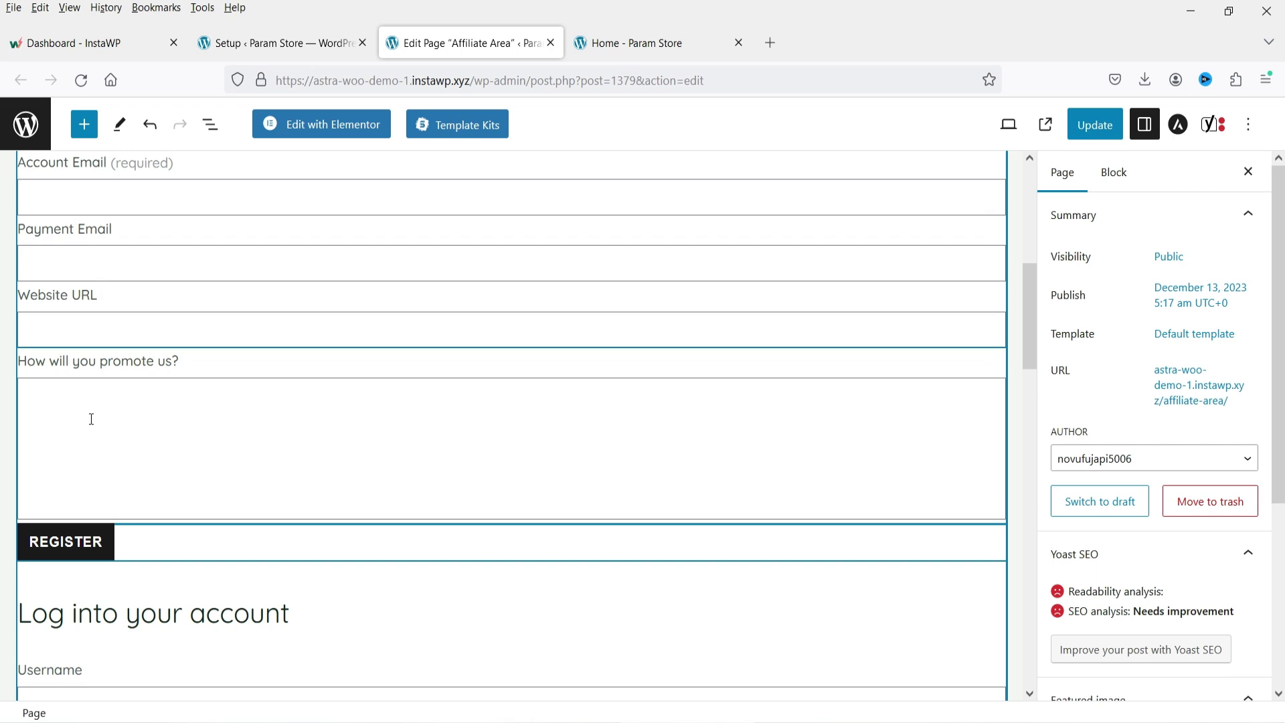
pyautogui.scroll(-6, 255, 539)
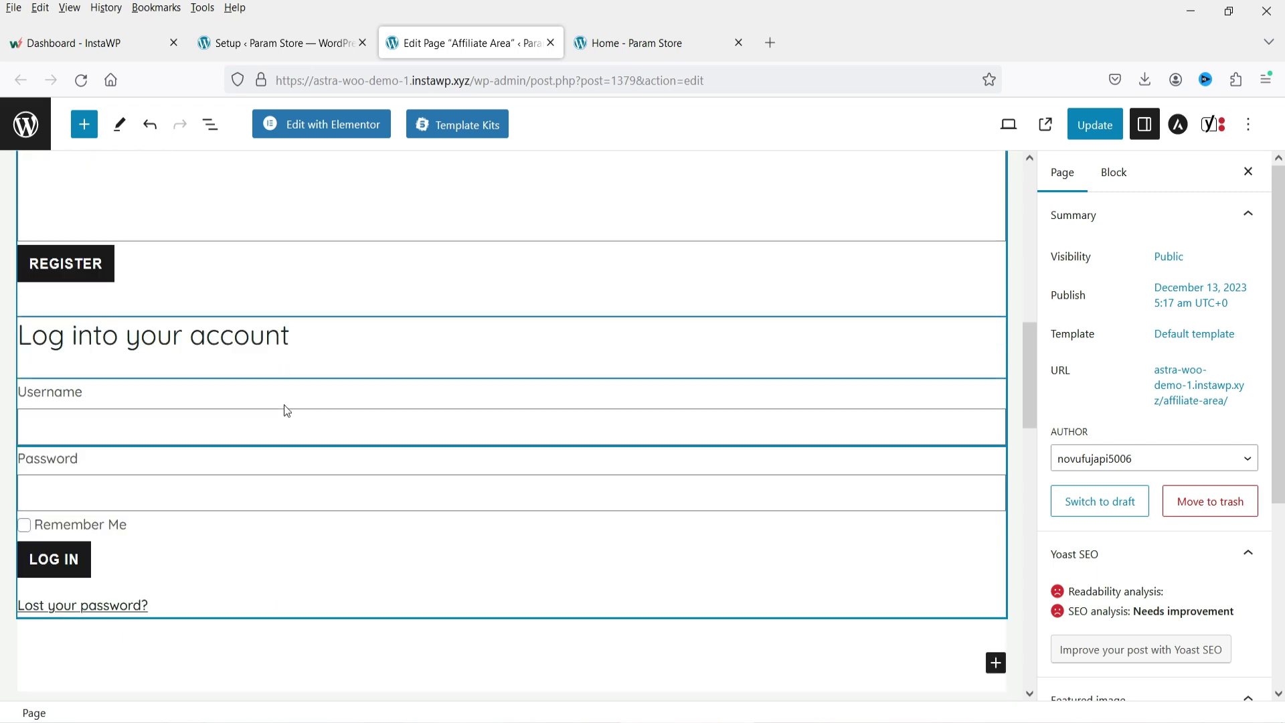
pyautogui.moveTo(263, 319)
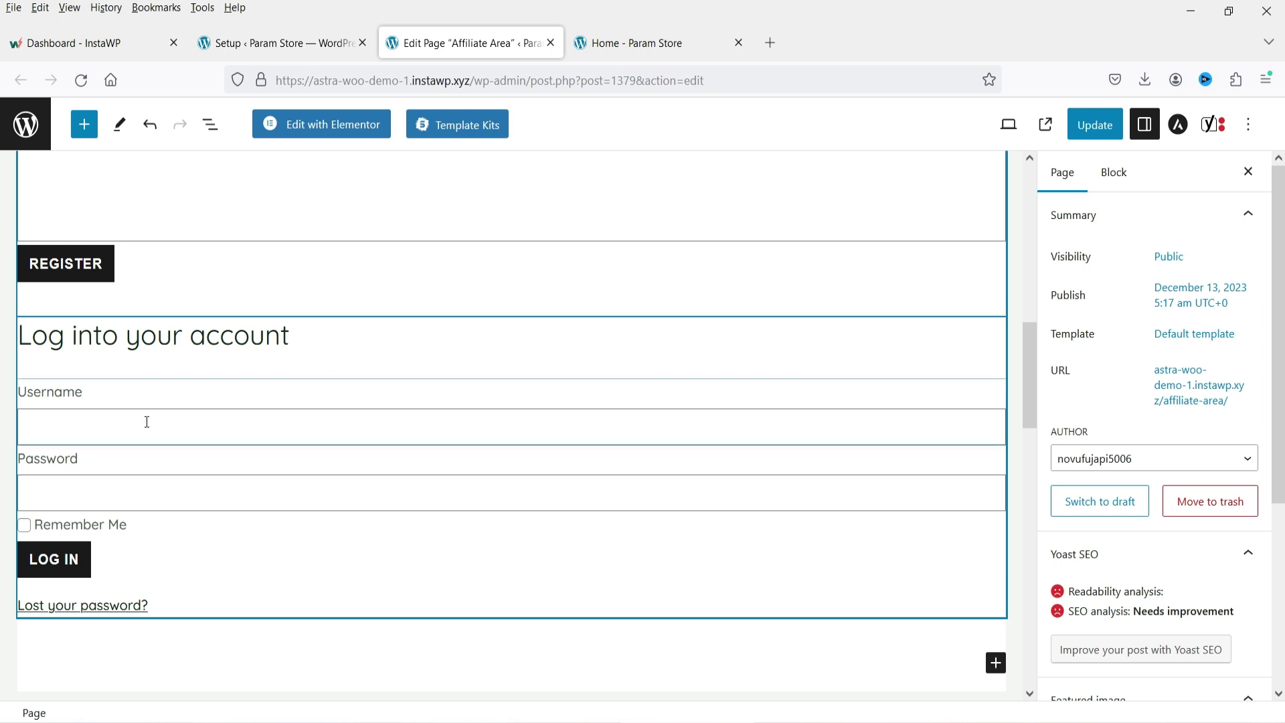
pyautogui.scroll(-2, 562, 381)
# Turn on placeholder text for the Affiliate Registration block of the Affiliate Area page
pyautogui.scroll(12, 562, 381)
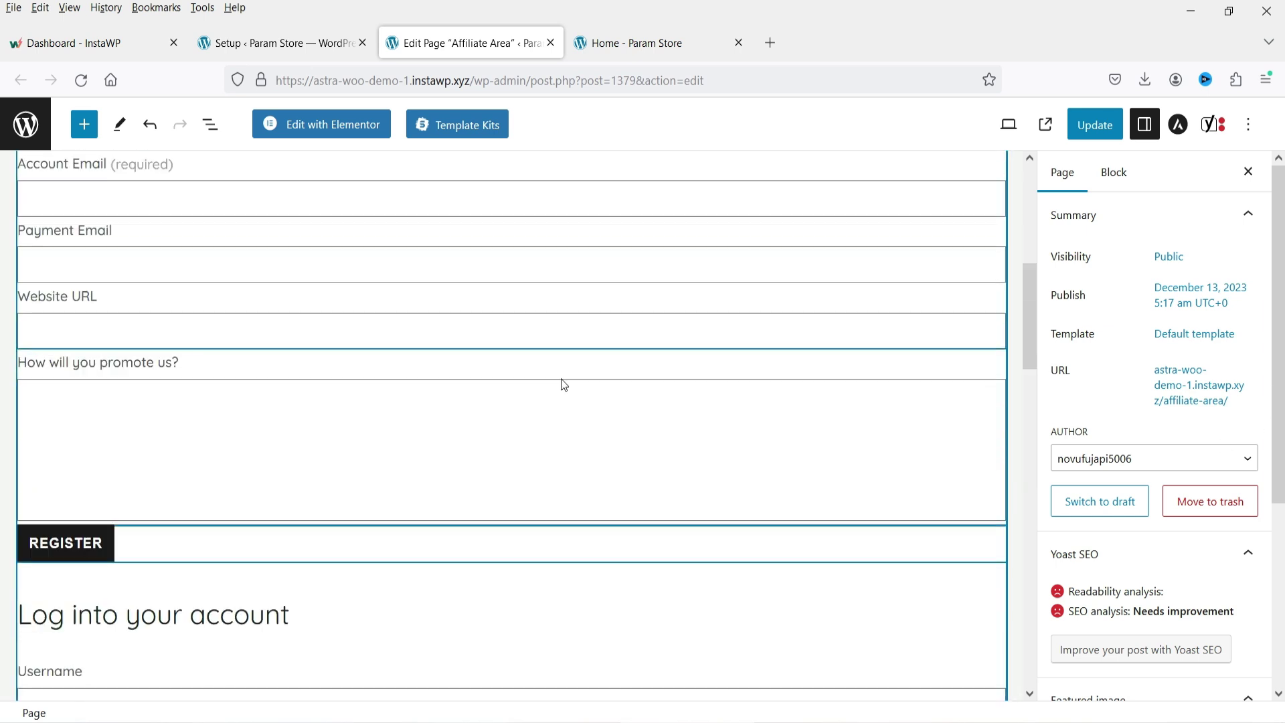
pyautogui.click(624, 485)
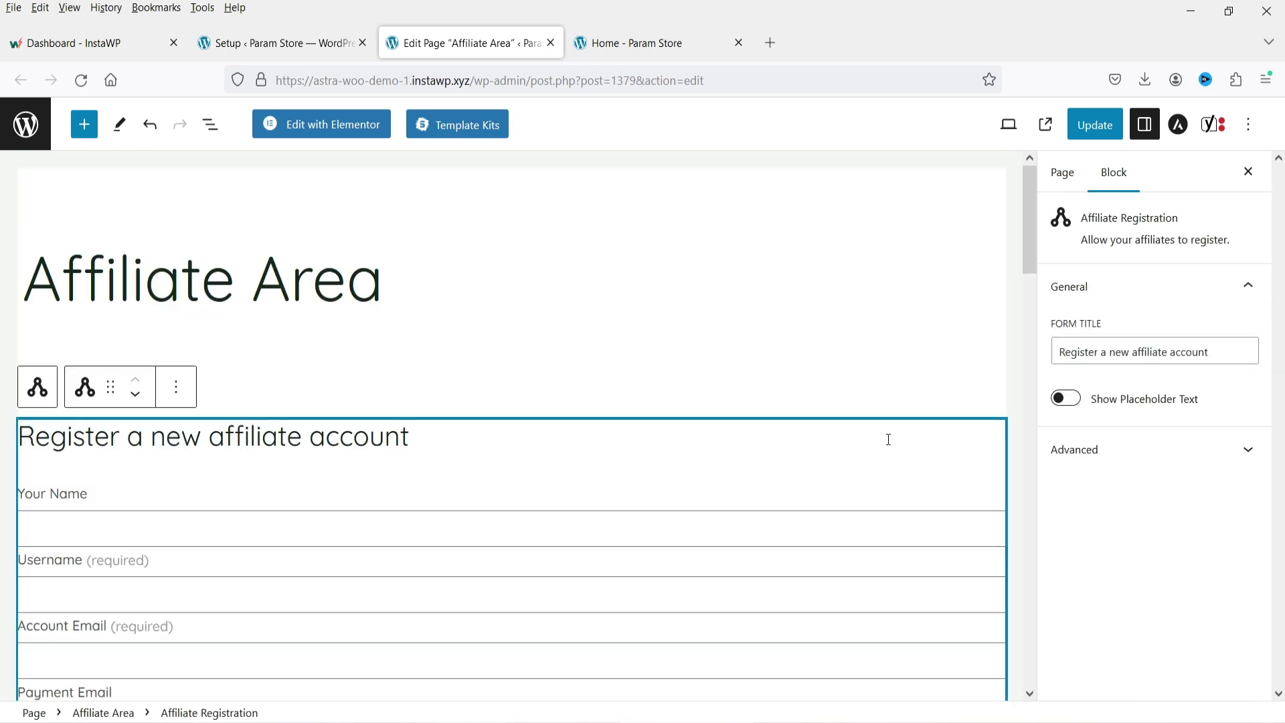
pyautogui.click(1069, 401)
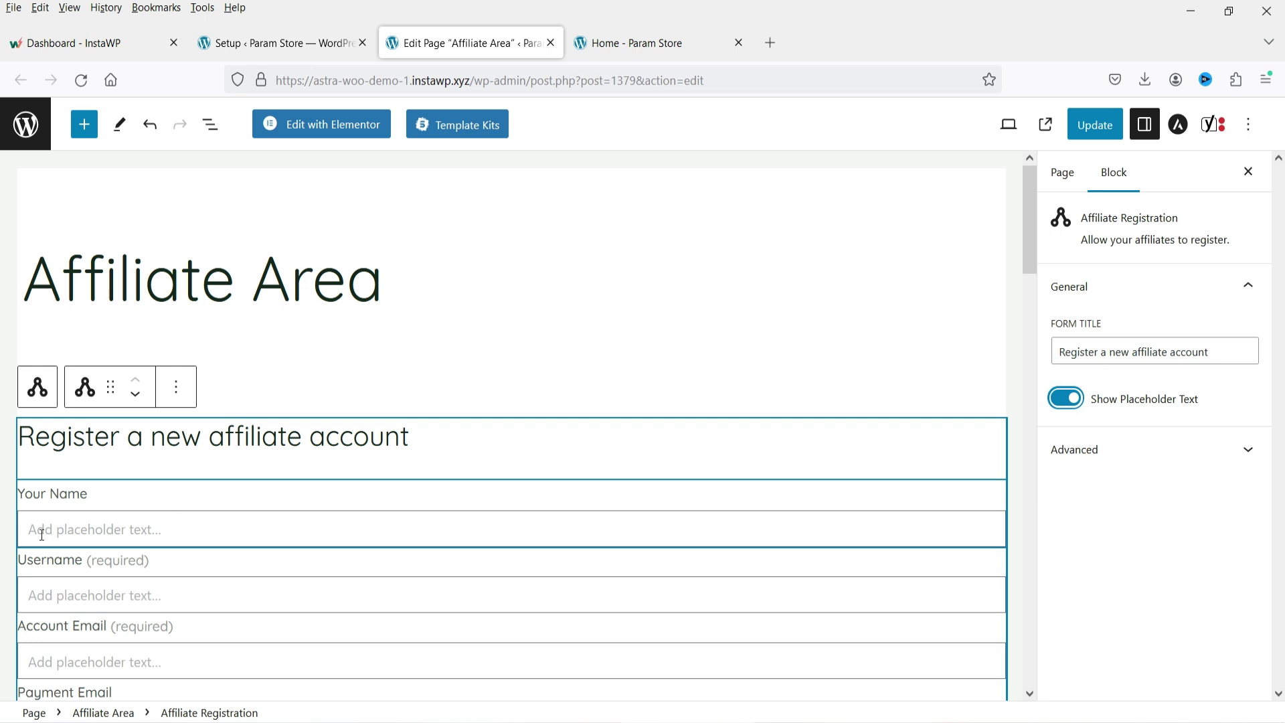
# Copy the label of the registration form's name field into its placeholder so it reads "Your Name"
pyautogui.click(579, 512)
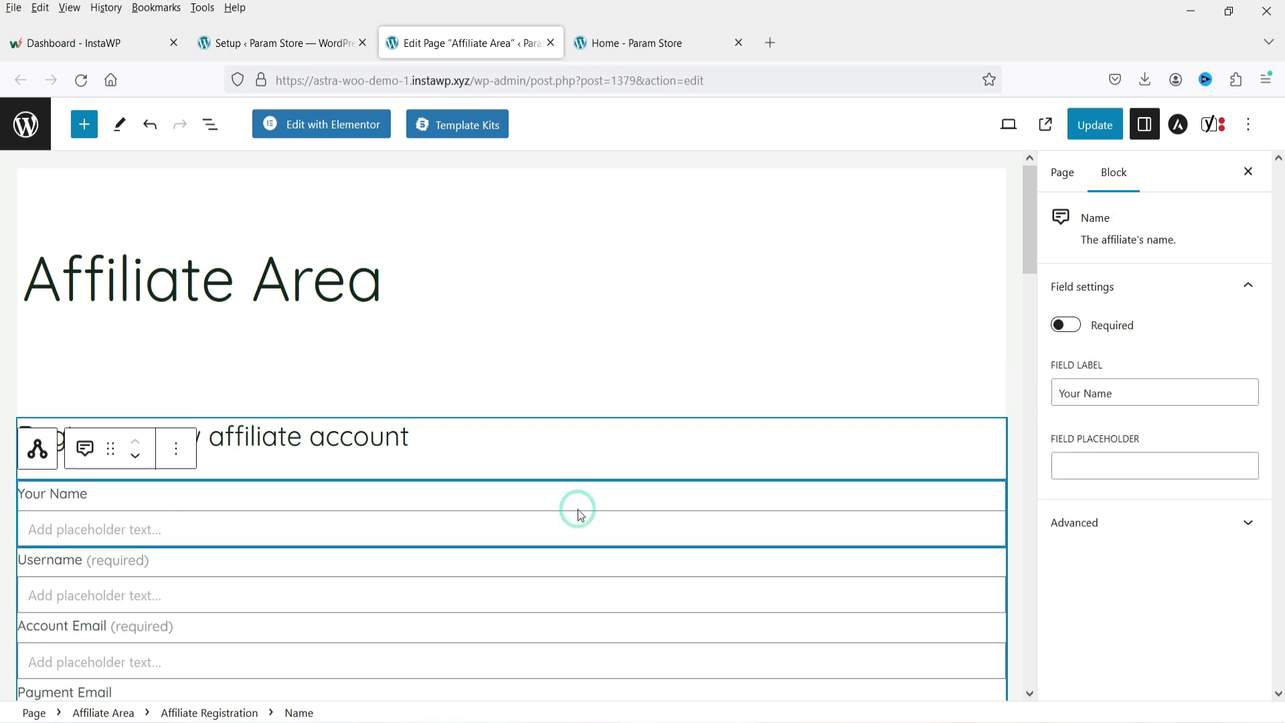
pyautogui.scroll(-3, 201, 368)
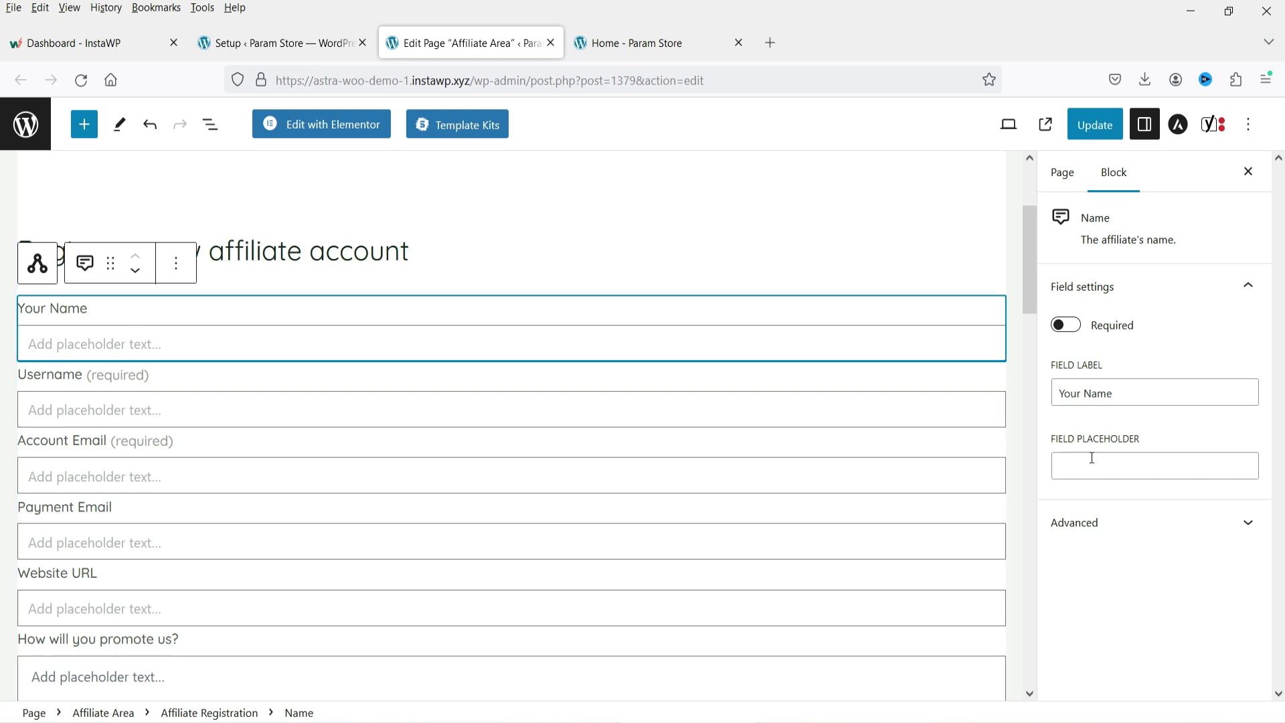
pyautogui.tripleClick(1116, 394)
pyautogui.hotkey('ctrl', 'c')
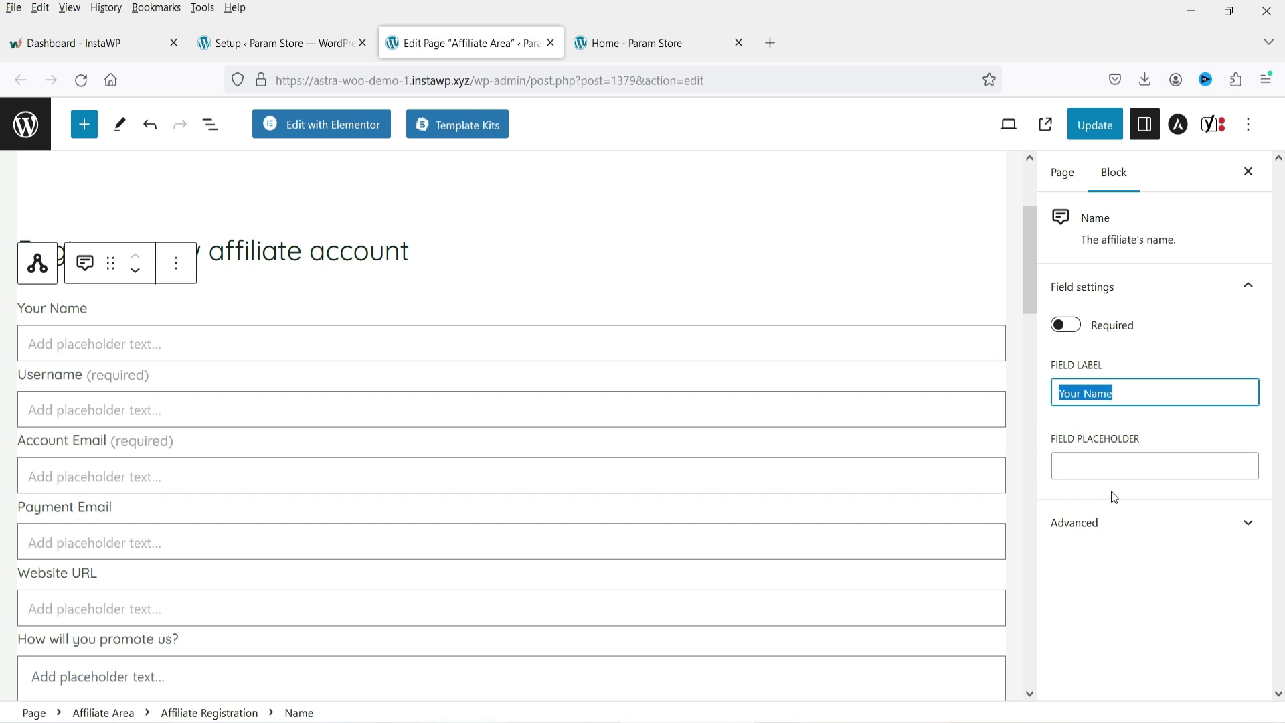
pyautogui.click(1098, 467)
pyautogui.hotkey('ctrl', 'v')
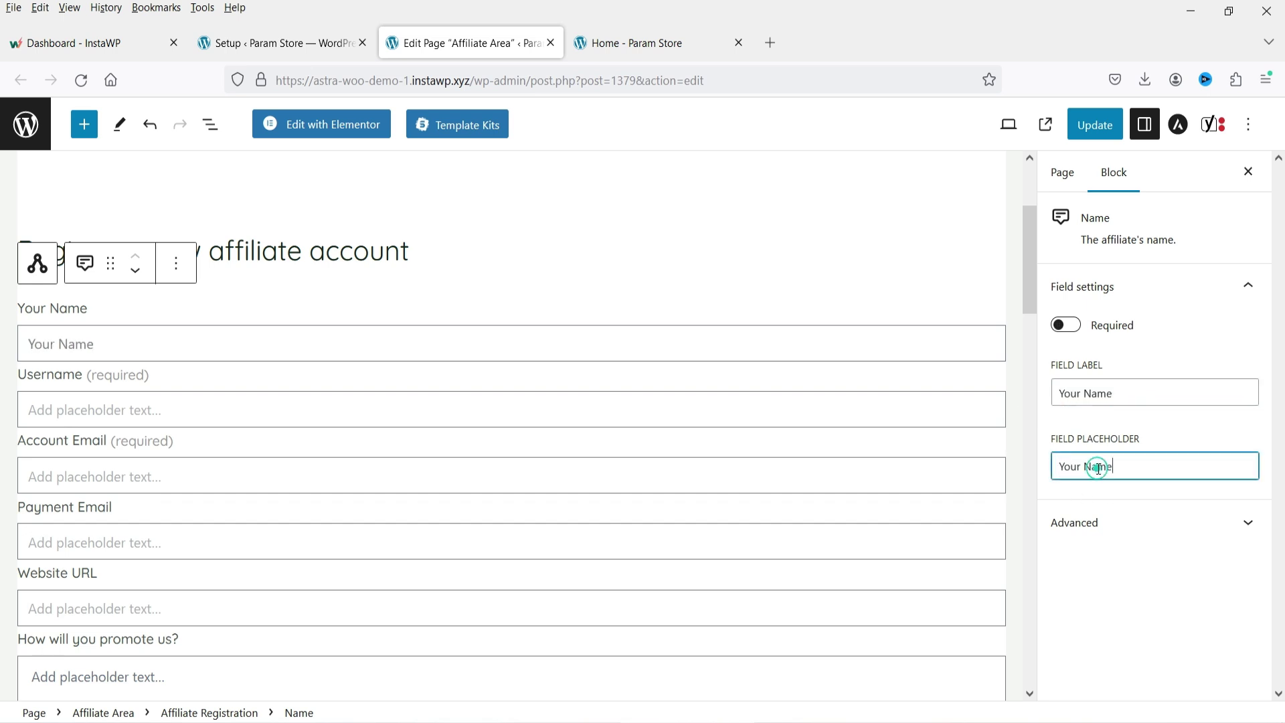
# Copy the label of the registration form's username field into its placeholder so it reads "Username"
pyautogui.click(162, 406)
pyautogui.tripleClick(1140, 412)
pyautogui.hotkey('ctrl', 'c')
pyautogui.click(1074, 498)
pyautogui.hotkey('ctrl', 'v')
# Turn off placeholder text for the Affiliate Registration block of the Affiliate Area page
pyautogui.scroll(-3, 504, 416)
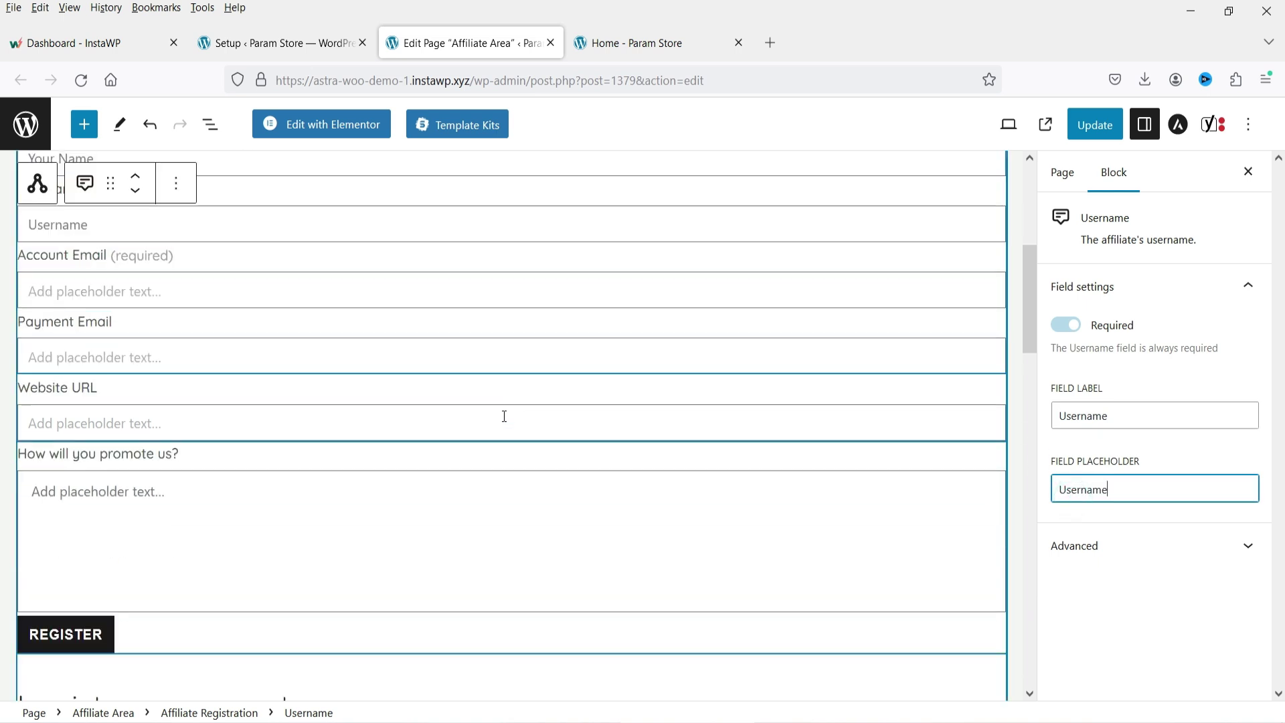
pyautogui.scroll(-2, 503, 426)
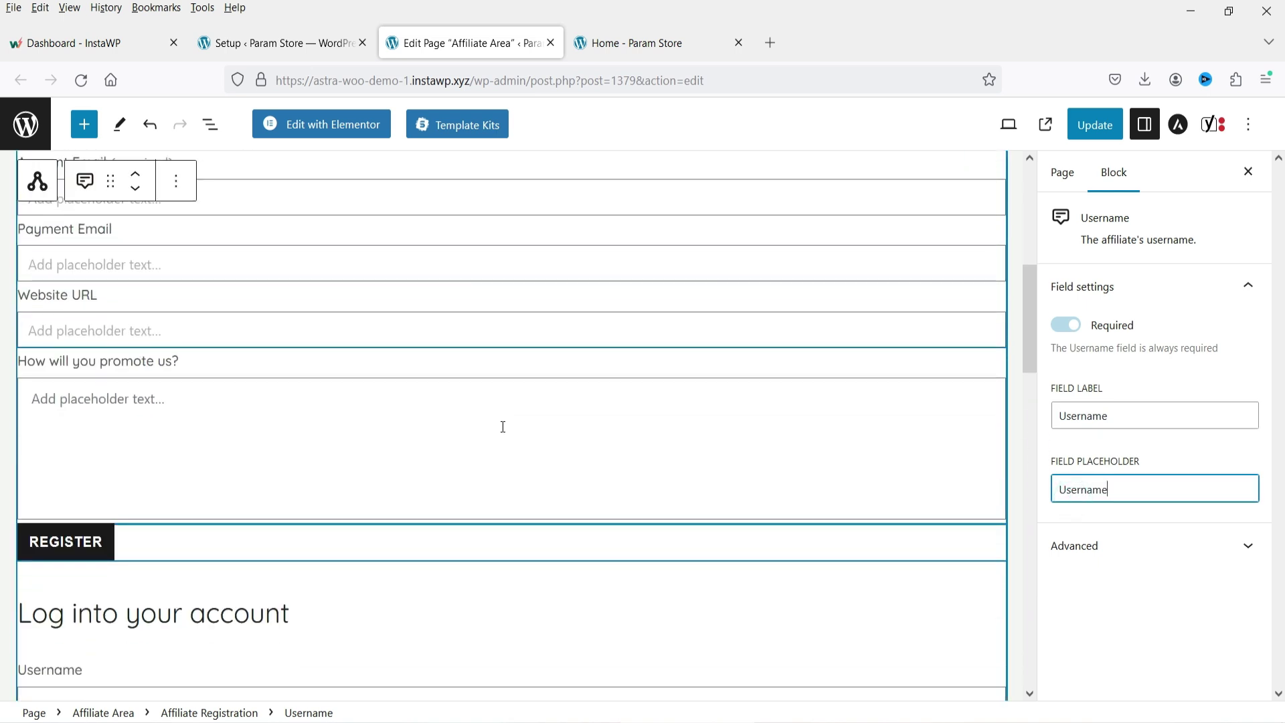
pyautogui.scroll(8, 1006, 360)
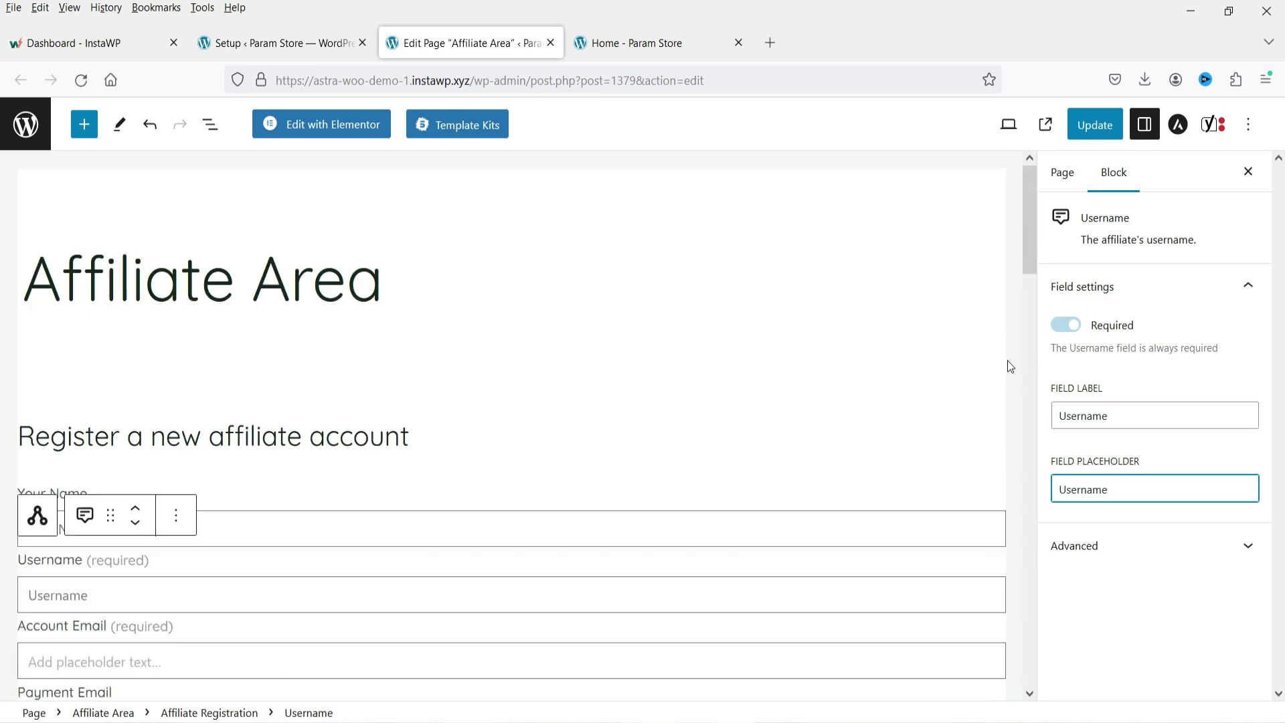
pyautogui.click(950, 467)
pyautogui.click(1064, 399)
# Update the Affiliate Area page and view its published version on the store
pyautogui.scroll(-6, 872, 407)
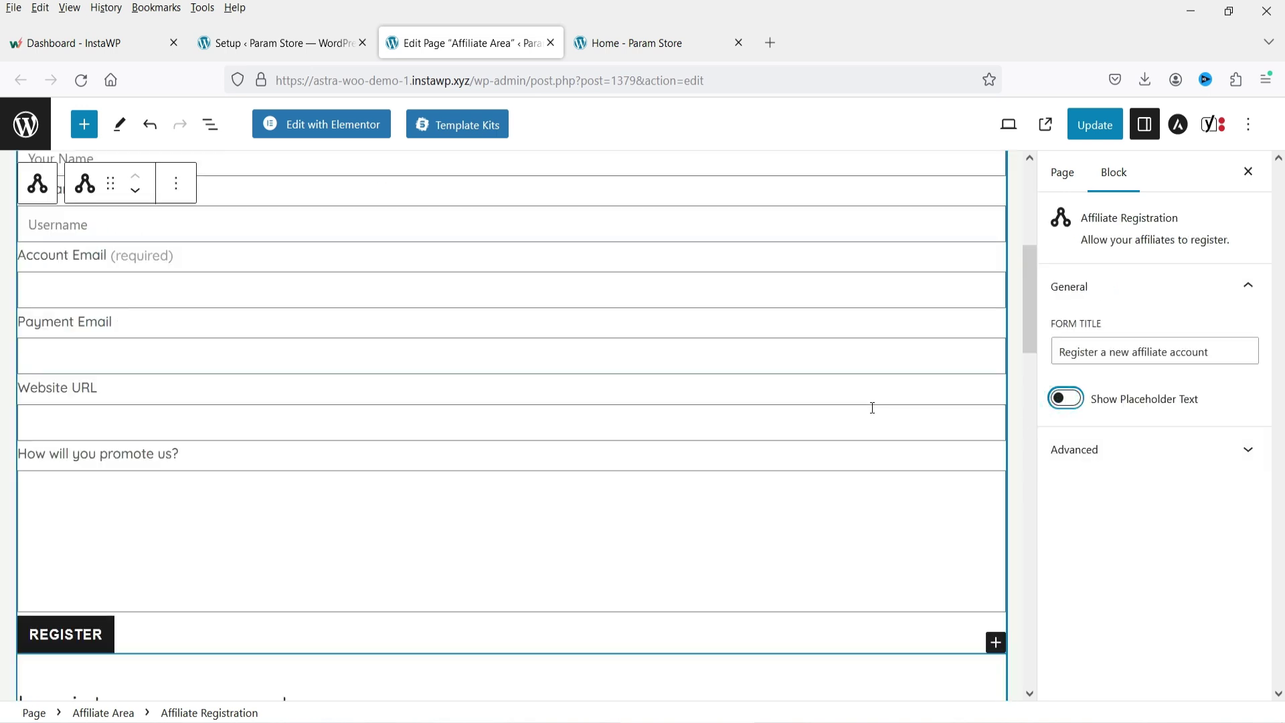
pyautogui.scroll(-4, 850, 408)
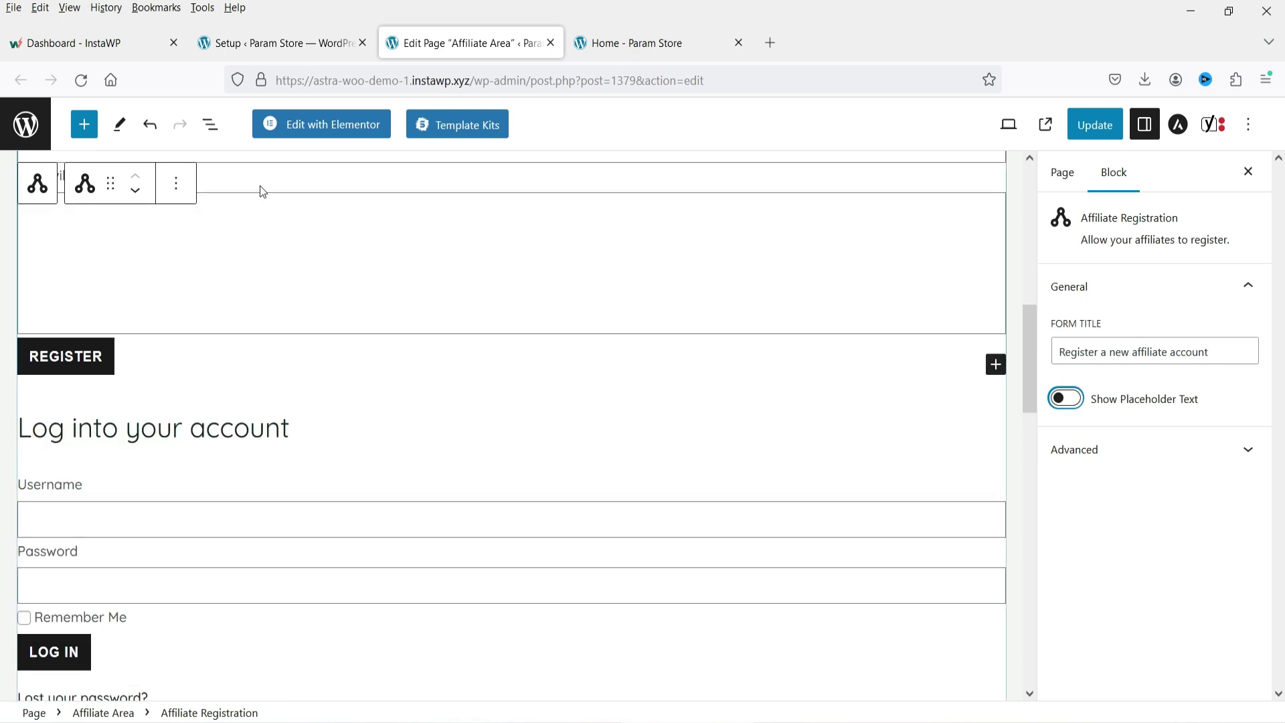
pyautogui.click(1092, 131)
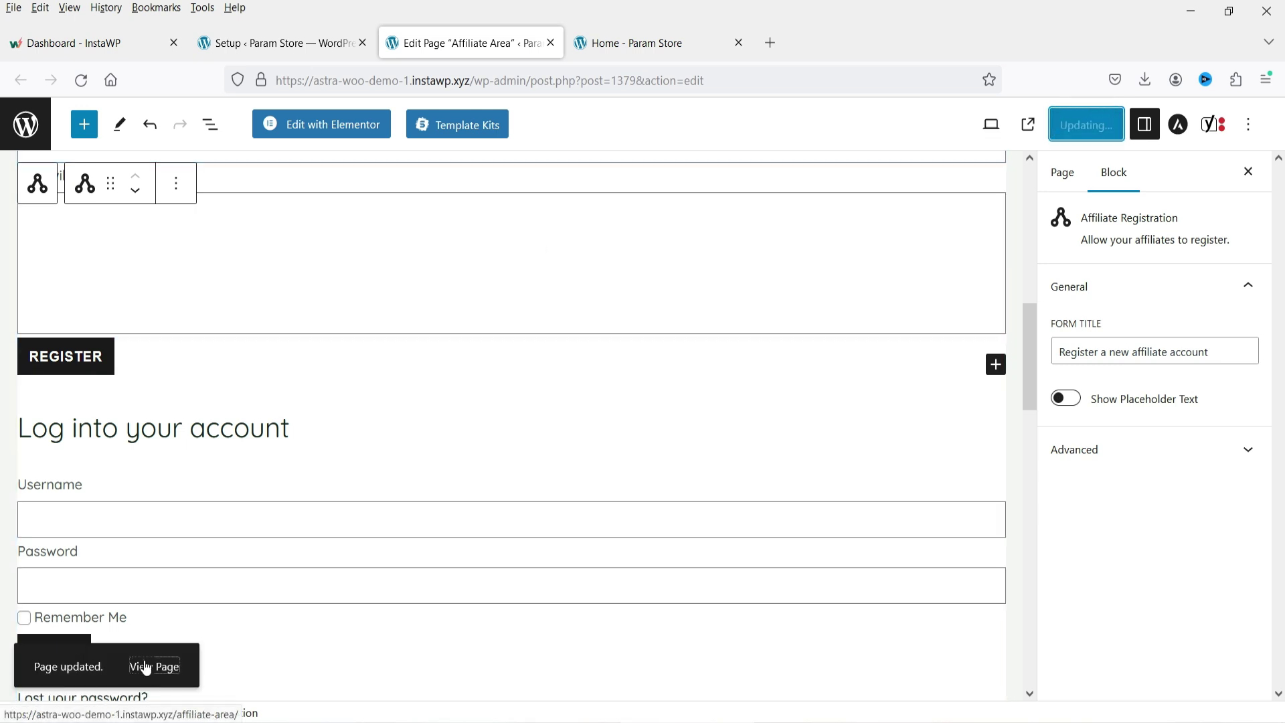
pyautogui.click(143, 663)
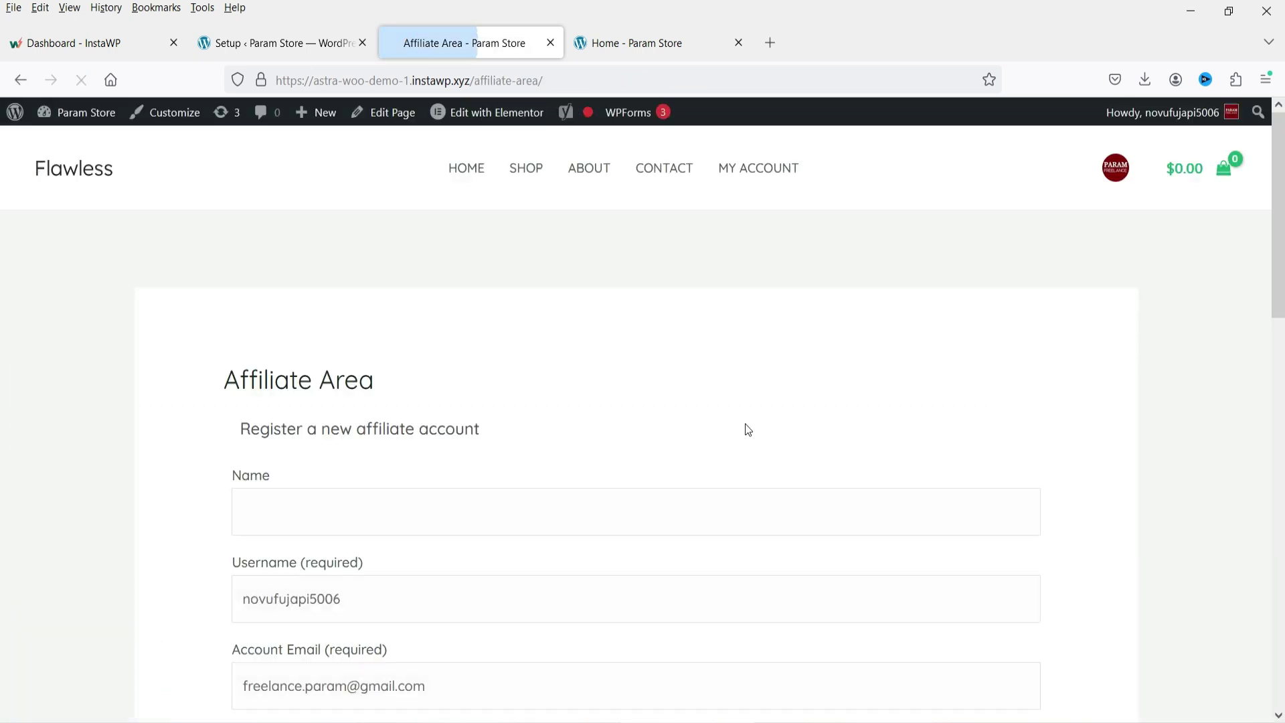
pyautogui.moveTo(479, 87); pyautogui.dragTo(543, 83)
pyautogui.click(43, 273)
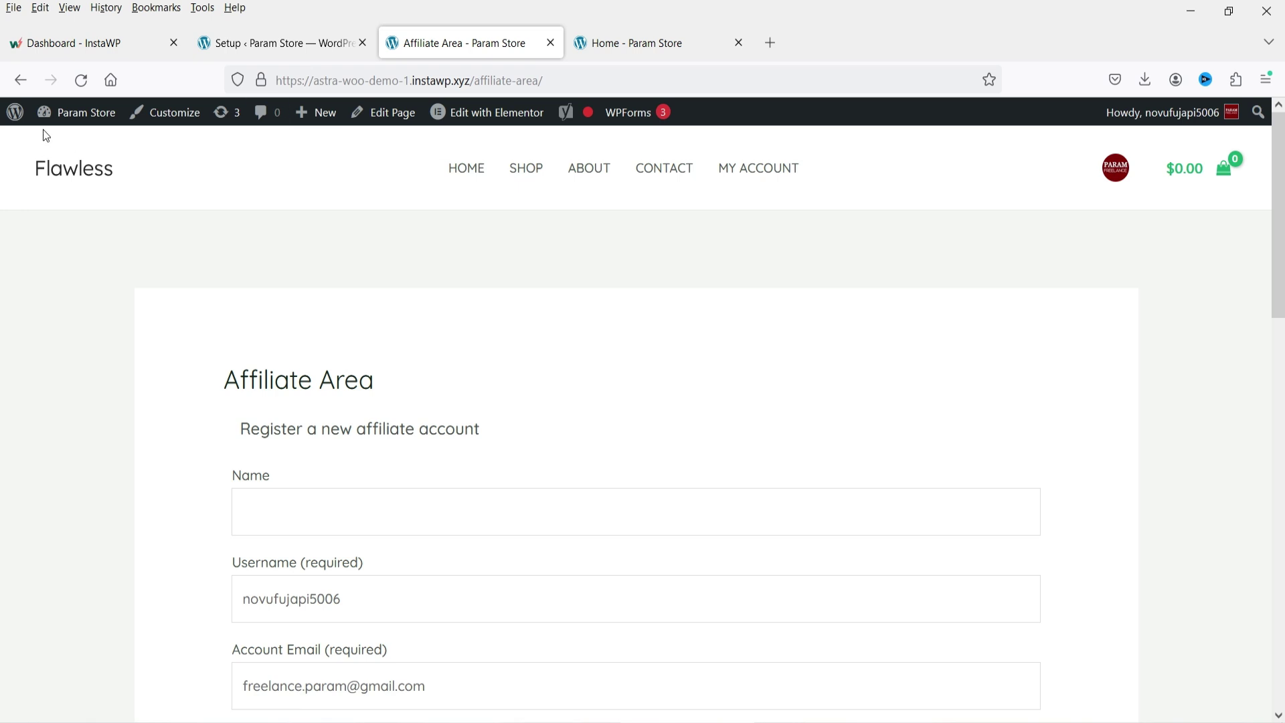
# Open the admin list of pages and check the navigation menu on the store's home page
pyautogui.moveTo(15, 115)
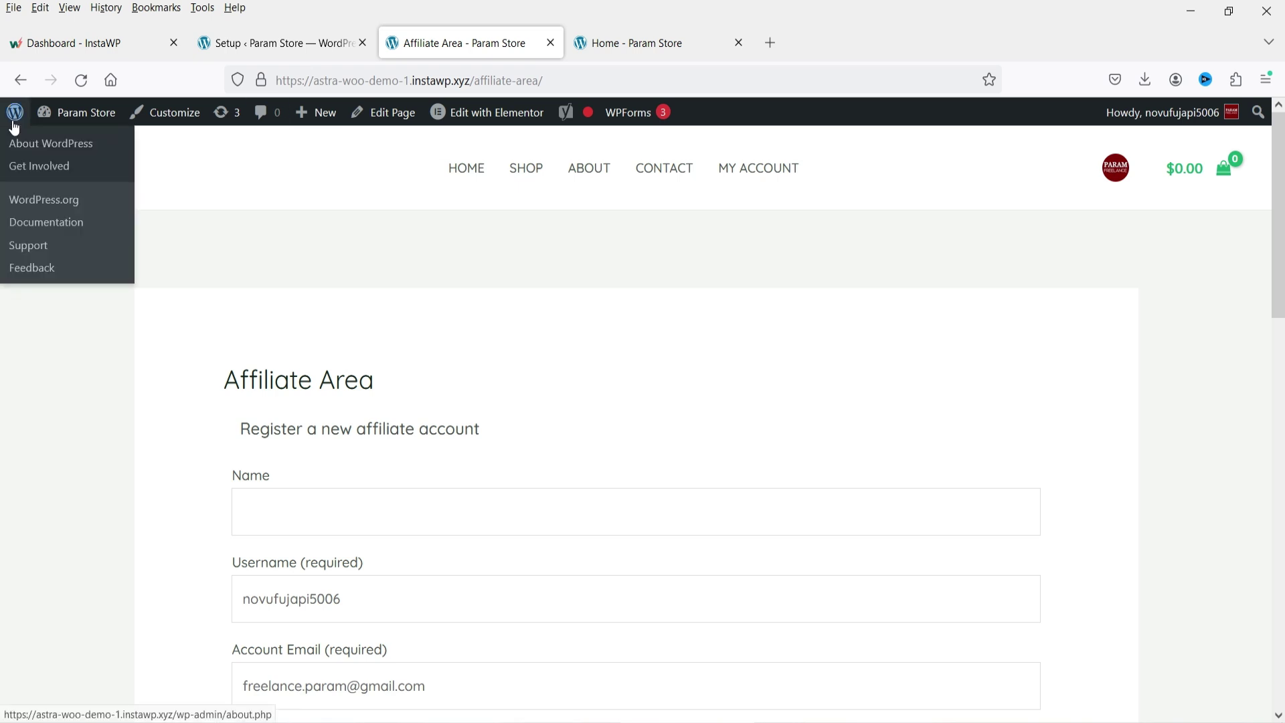
pyautogui.click(43, 168)
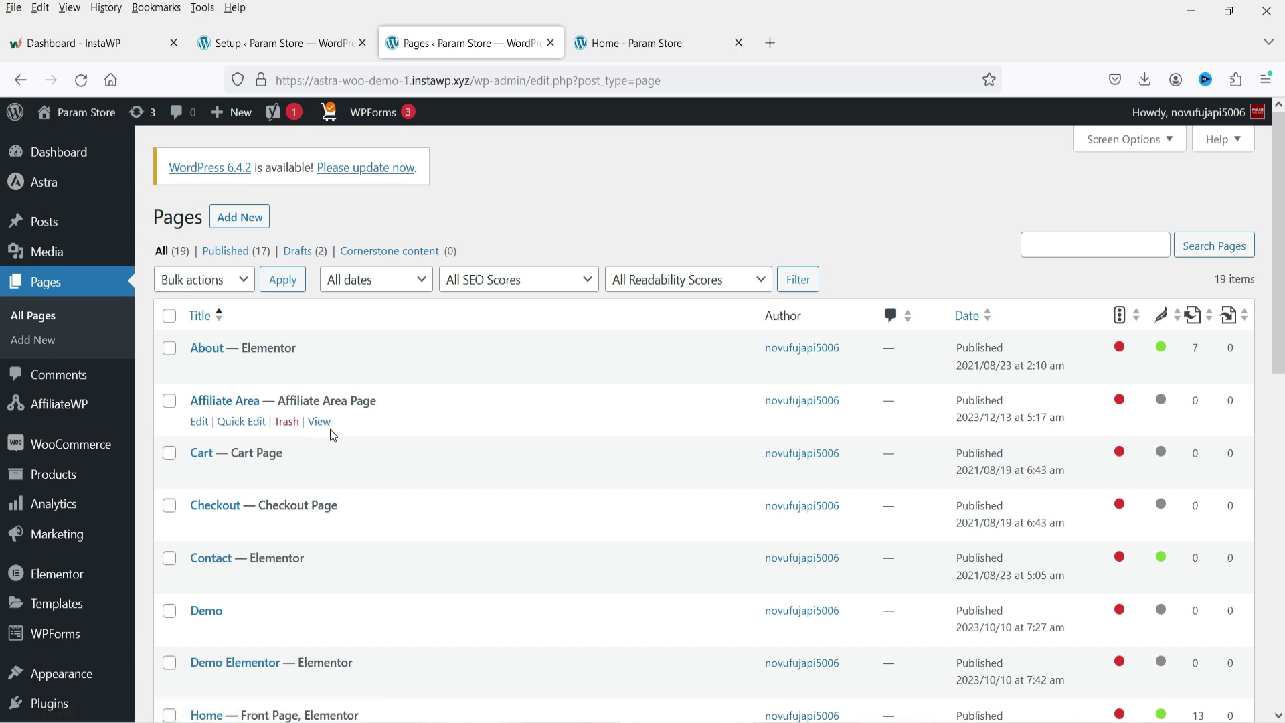
pyautogui.click(645, 45)
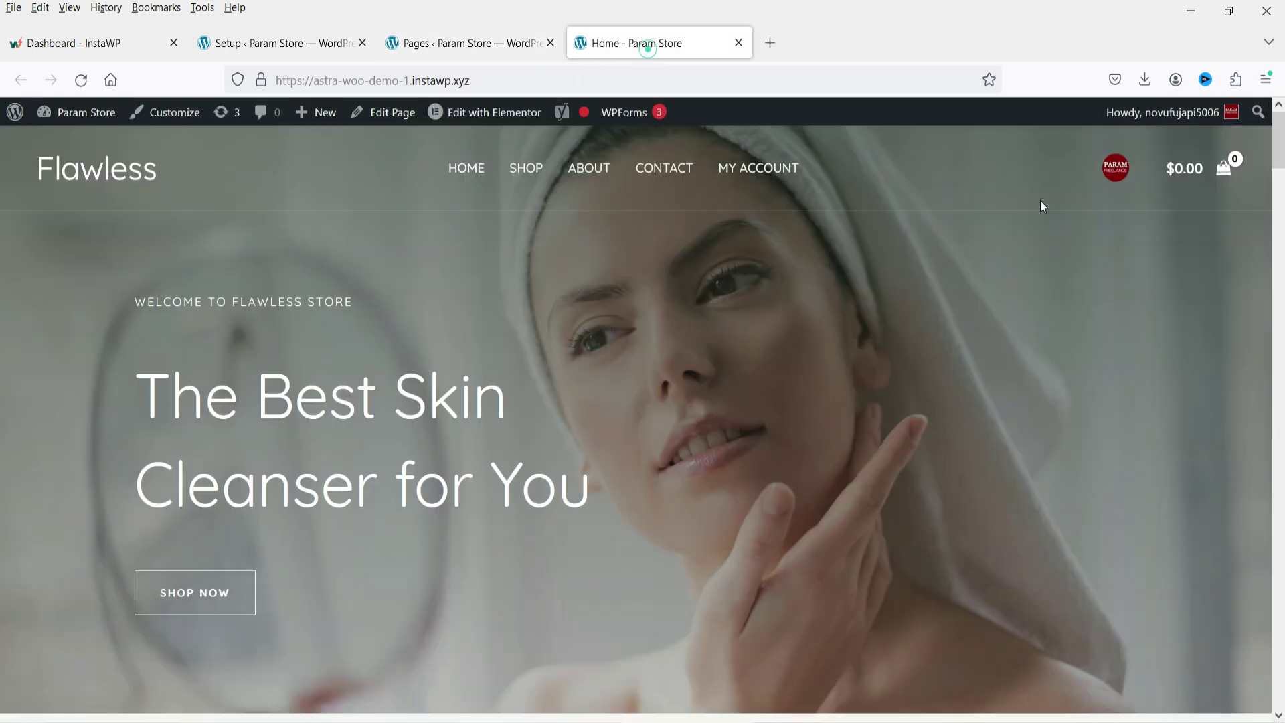
pyautogui.click(435, 44)
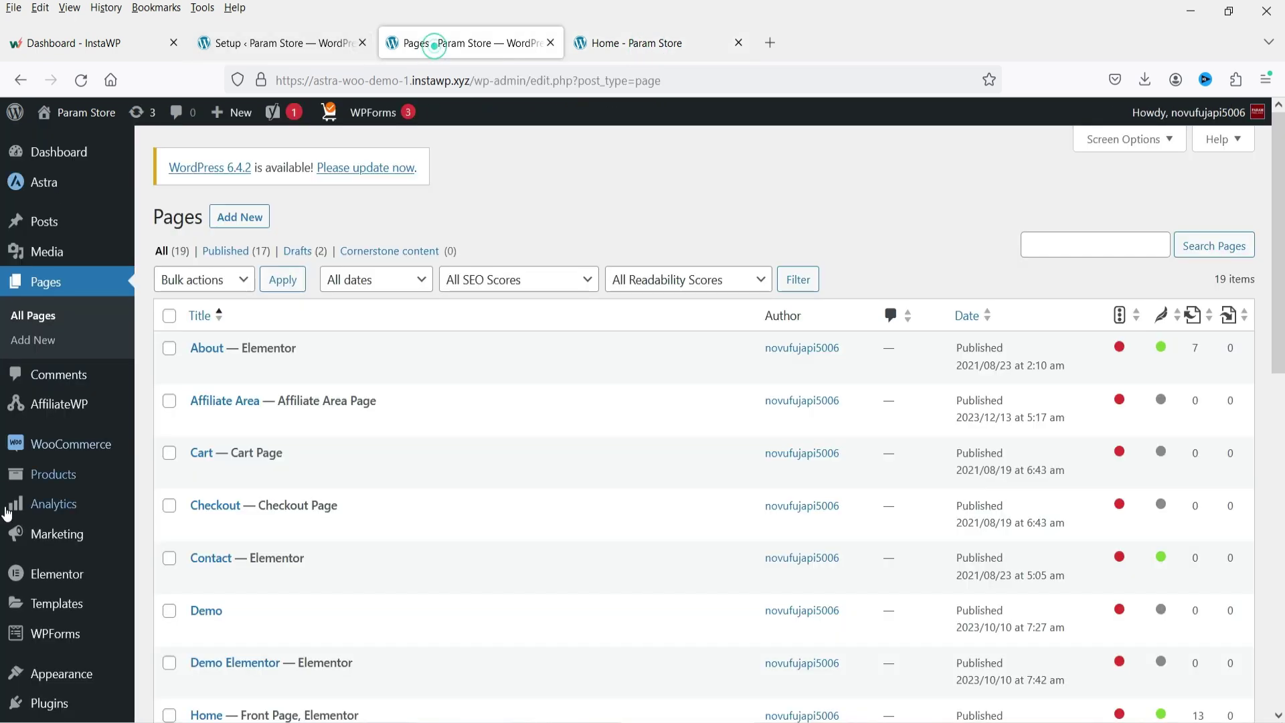
# Add the Affiliate Area page to the Primary menu, save the menu and reload the store's home page
pyautogui.moveTo(67, 673)
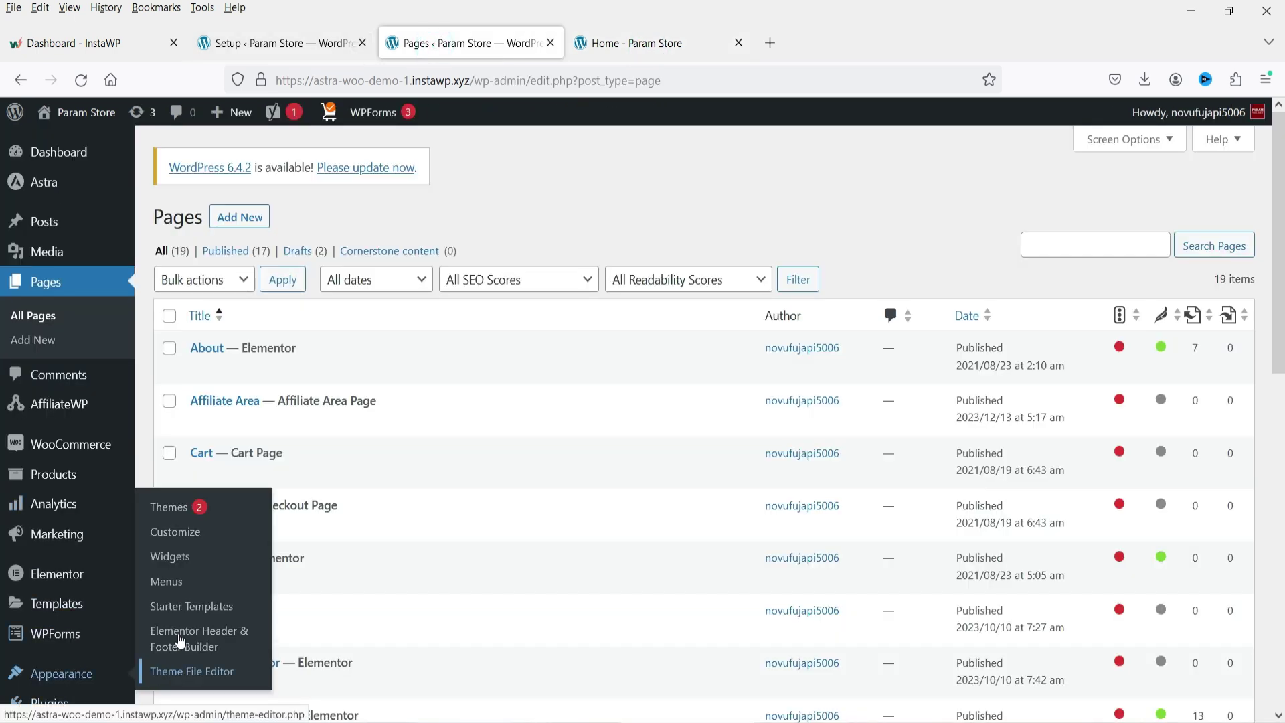
pyautogui.click(179, 583)
pyautogui.scroll(-4, 736, 435)
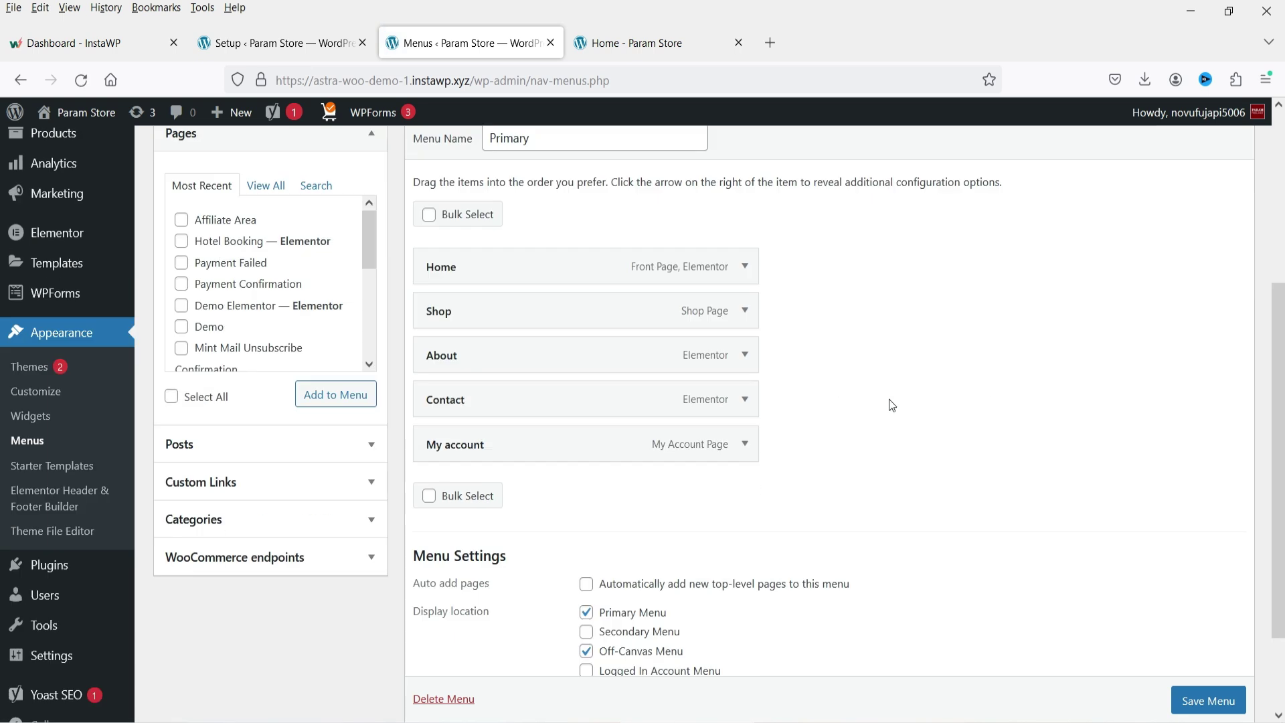
pyautogui.click(226, 218)
pyautogui.click(328, 402)
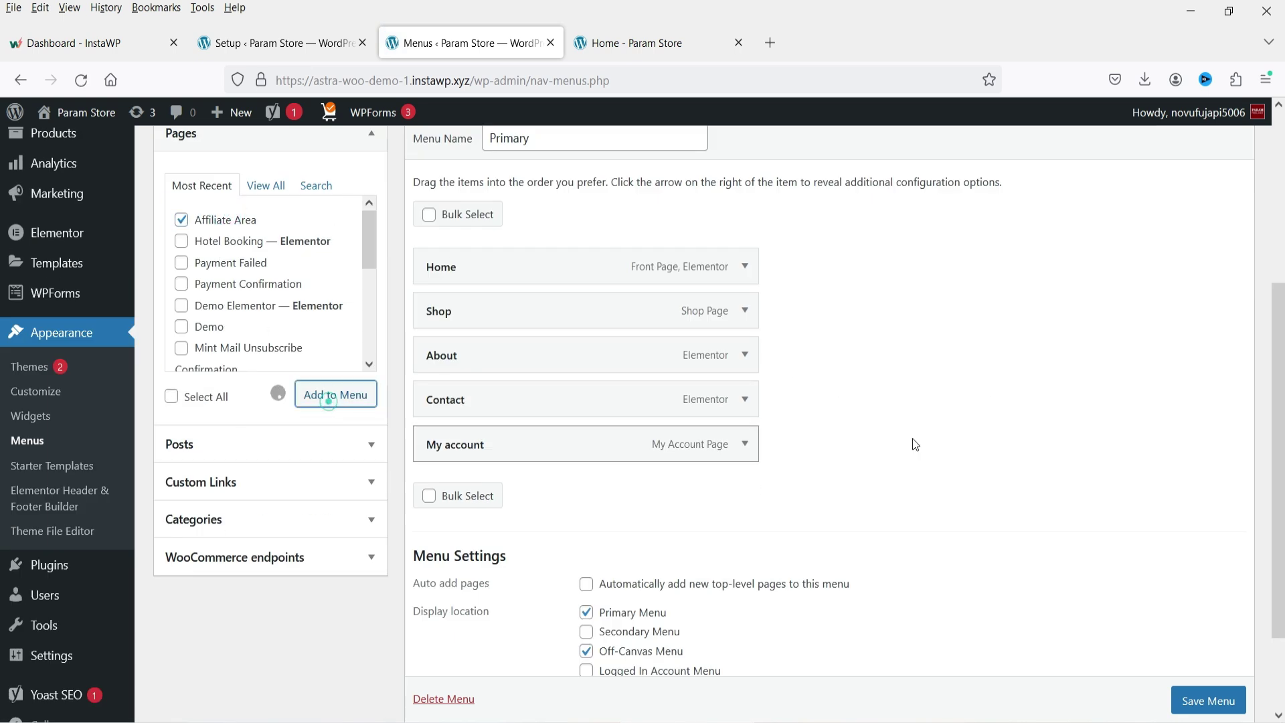
pyautogui.scroll(-1, 1137, 700)
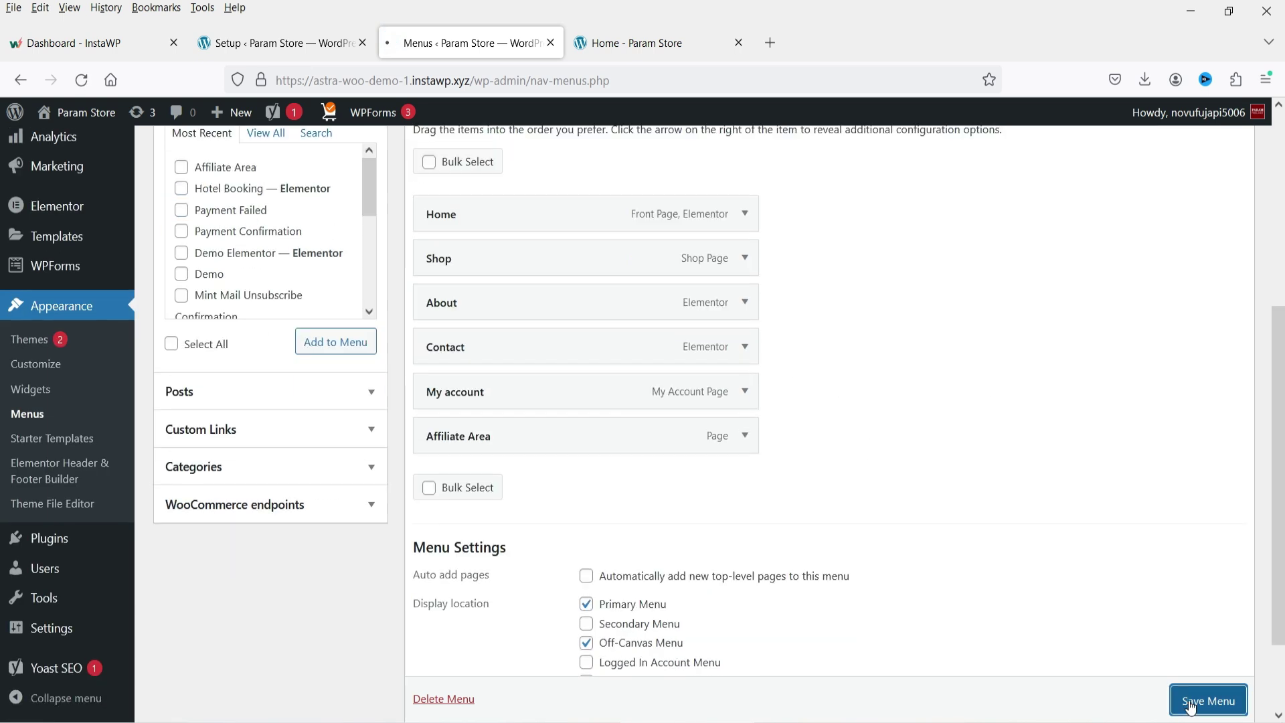
pyautogui.click(1190, 701)
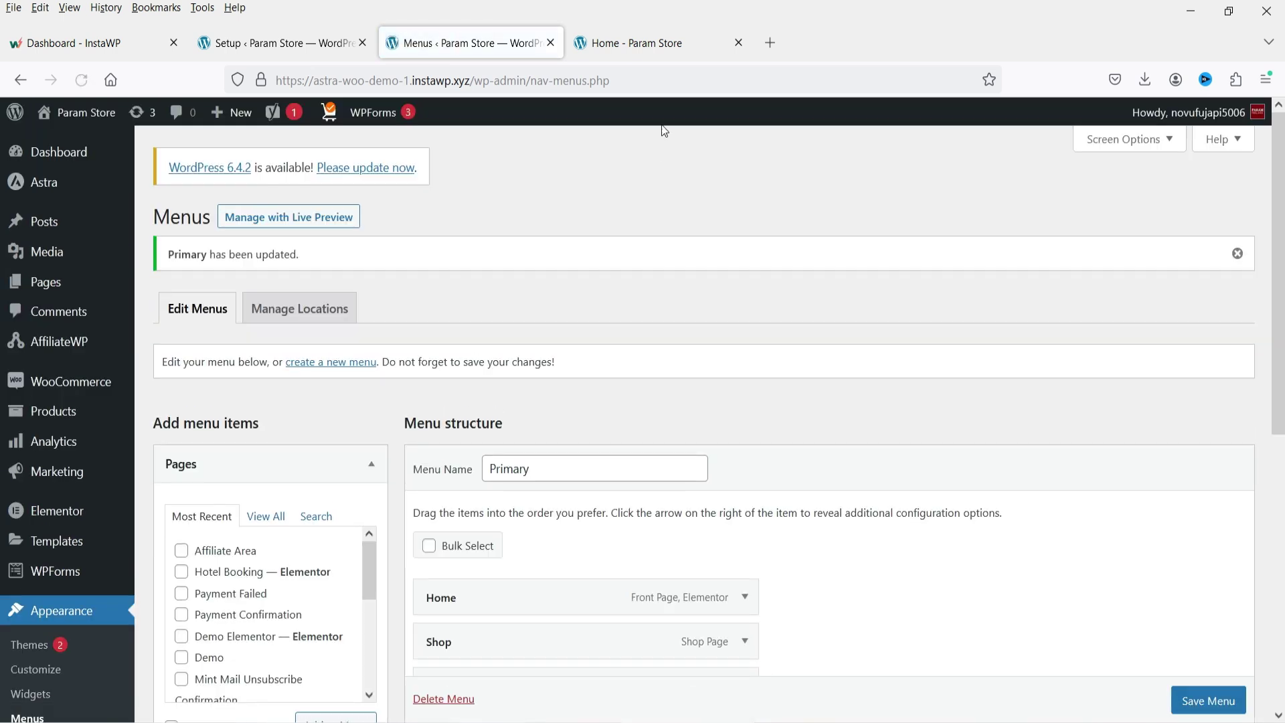
pyautogui.click(636, 43)
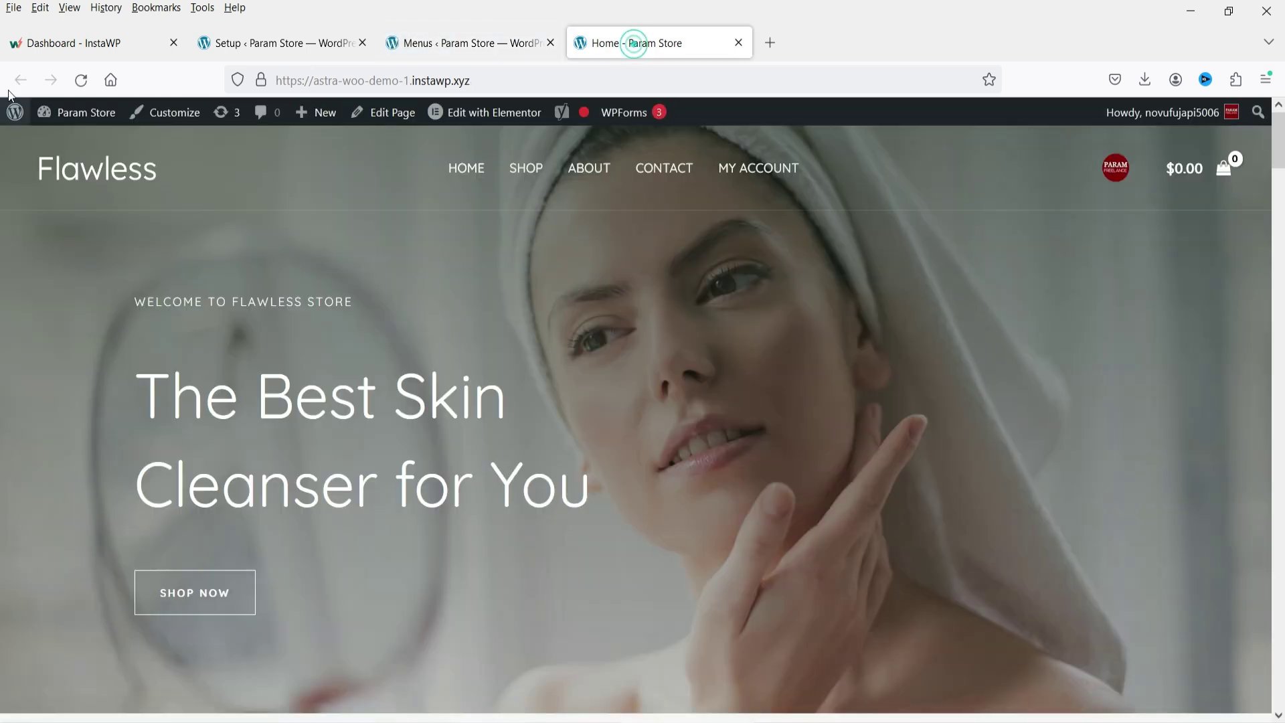
pyautogui.click(80, 80)
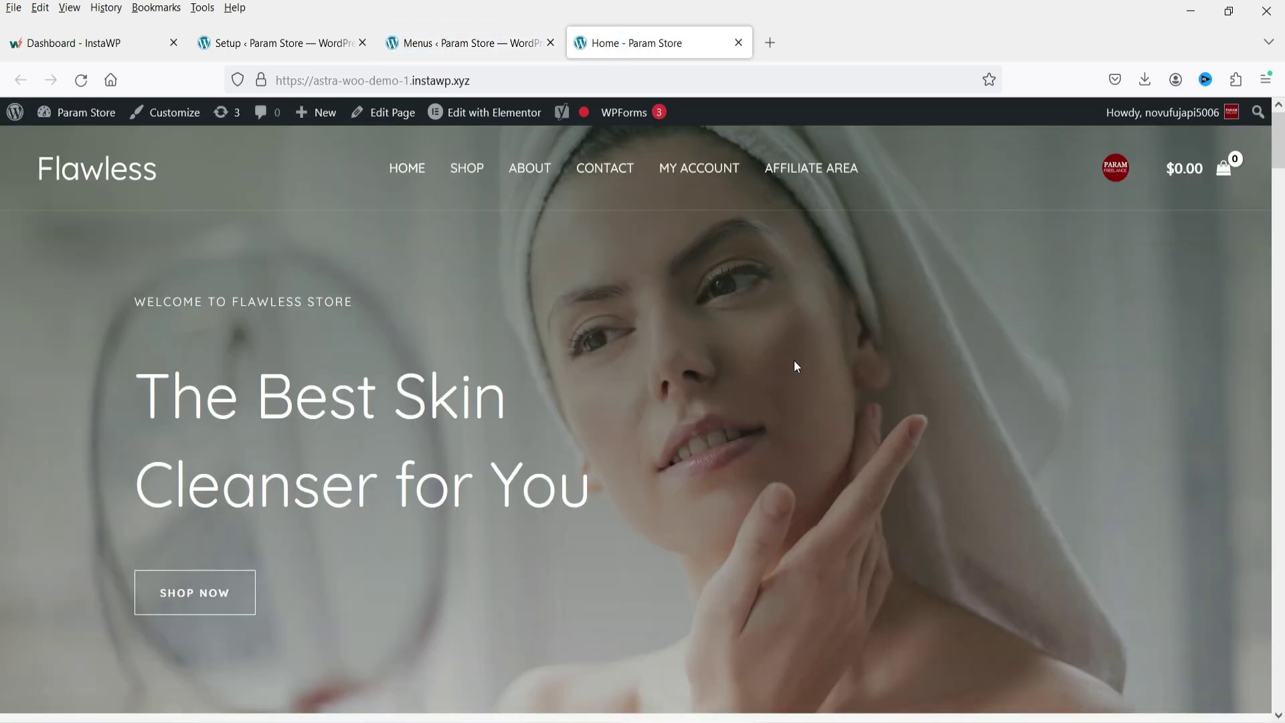
# Review the remaining tasks of the AffiliateWP setup guide and start connecting the site to the Payouts Service
pyautogui.click(246, 35)
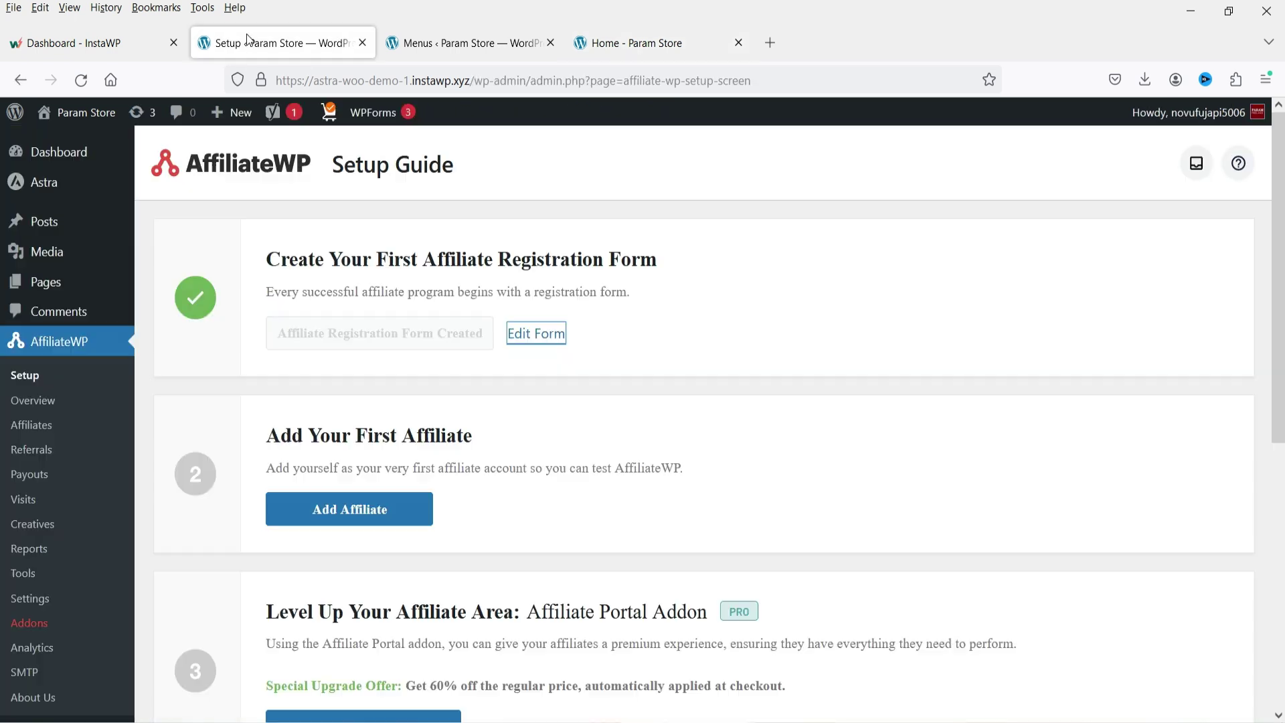
pyautogui.scroll(-3, 756, 361)
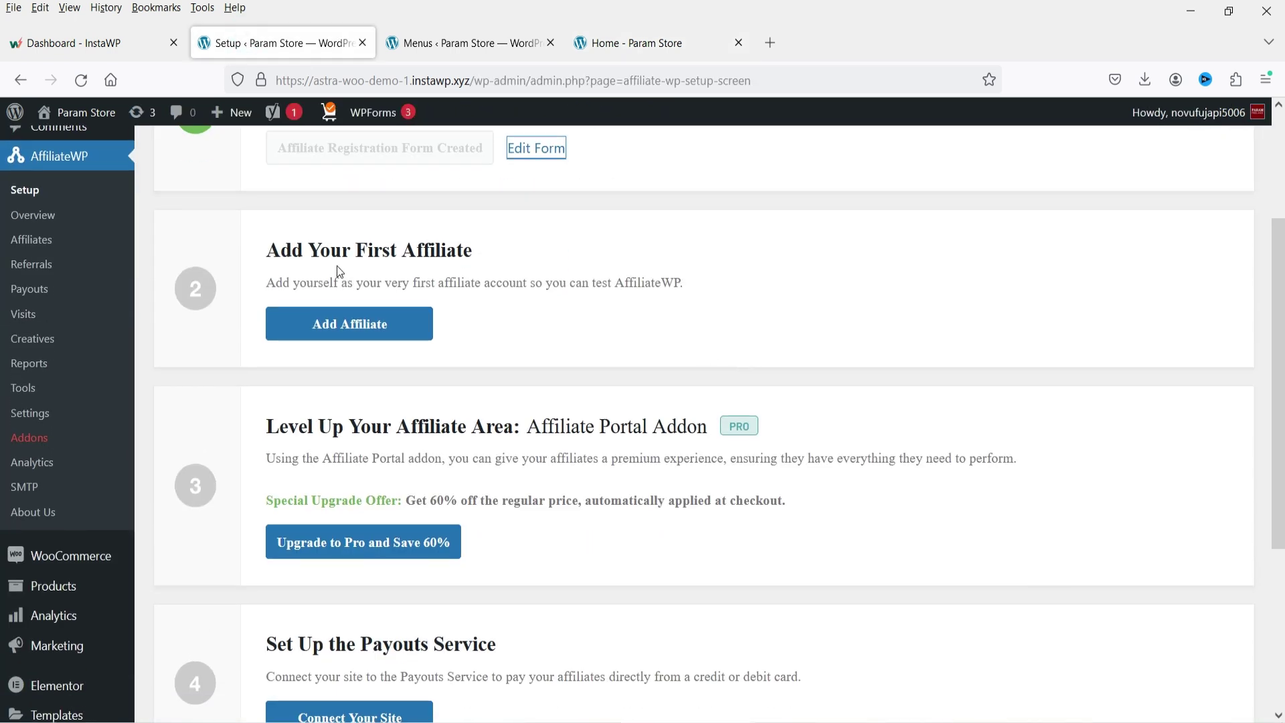
pyautogui.scroll(-2, 512, 336)
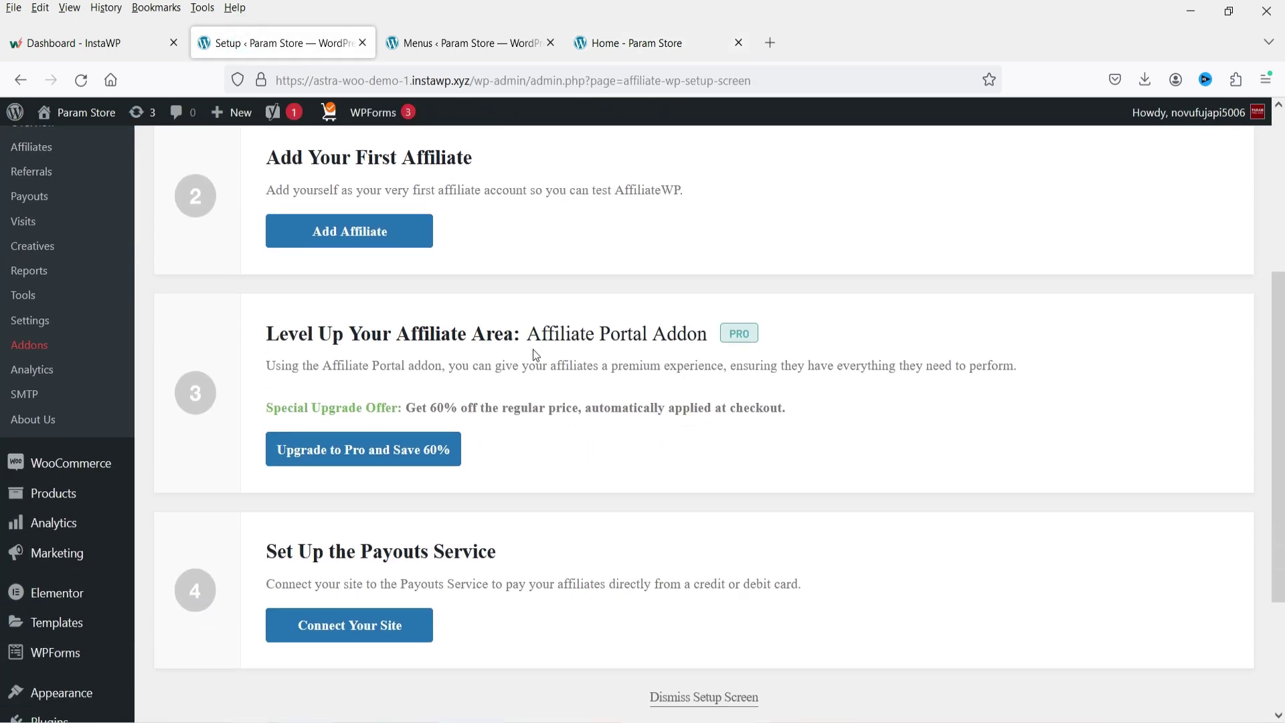
pyautogui.scroll(-2, 315, 419)
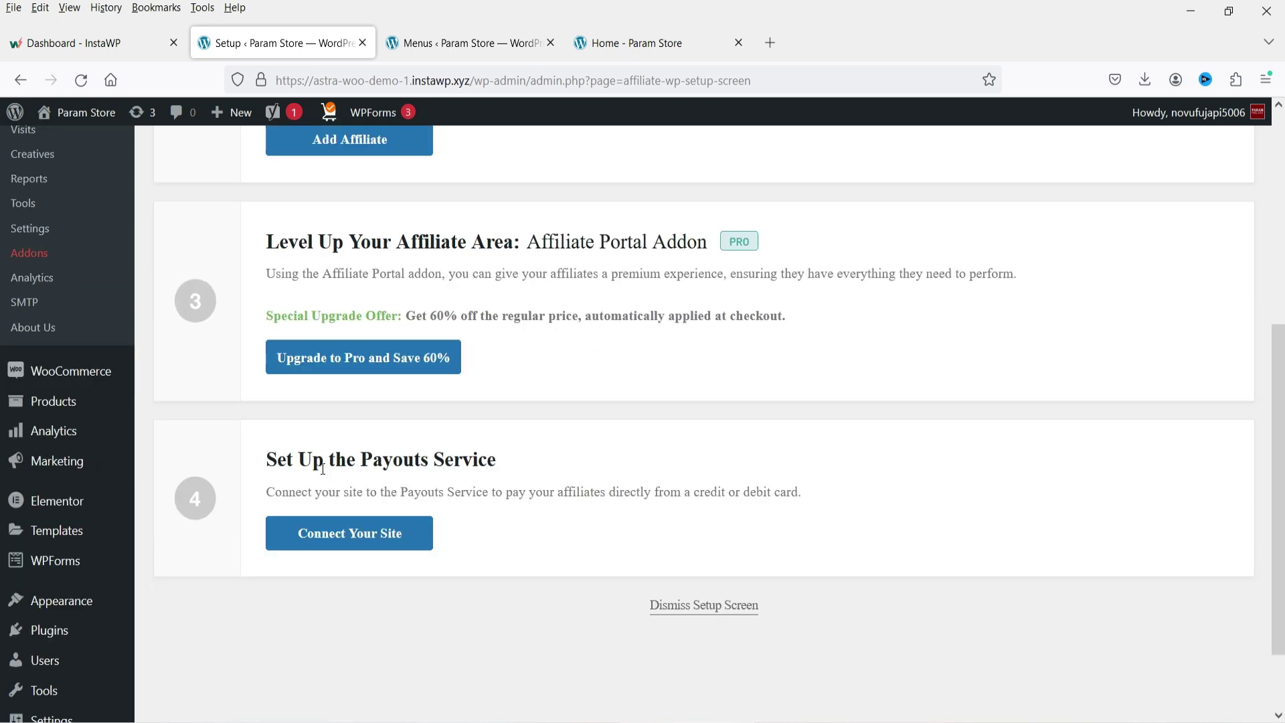
pyautogui.scroll(-2, 668, 455)
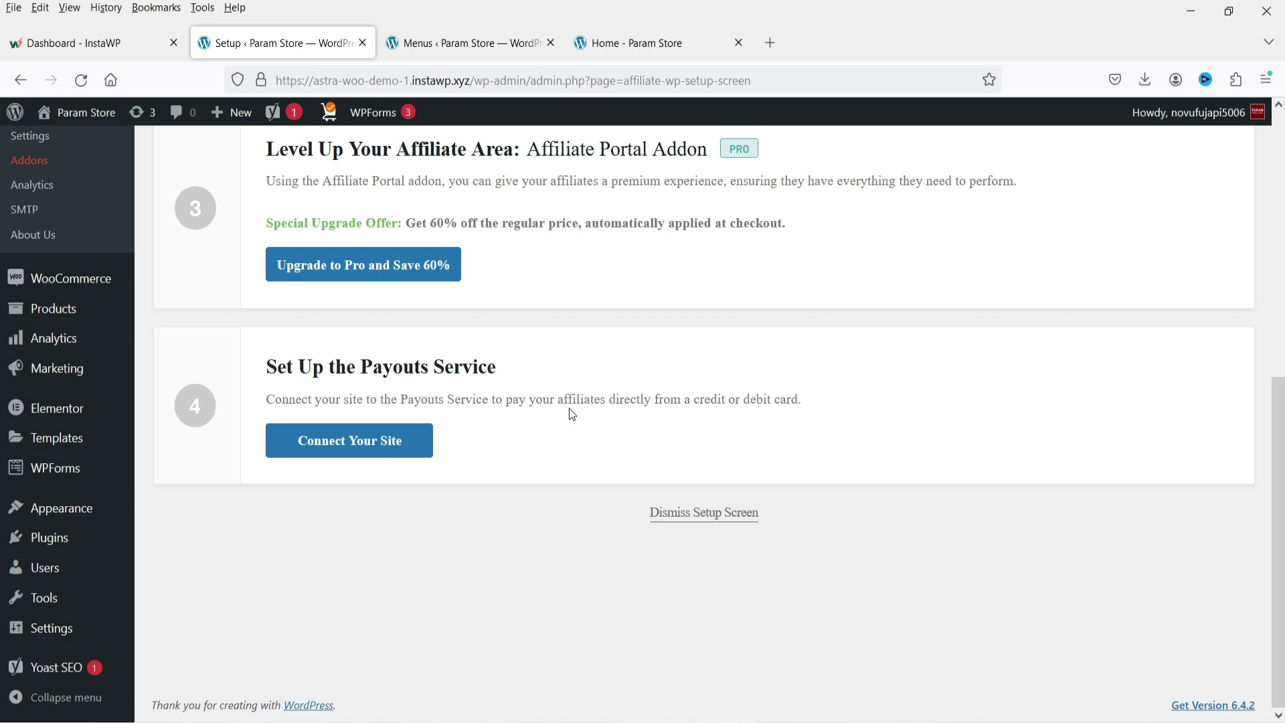
pyautogui.click(394, 440)
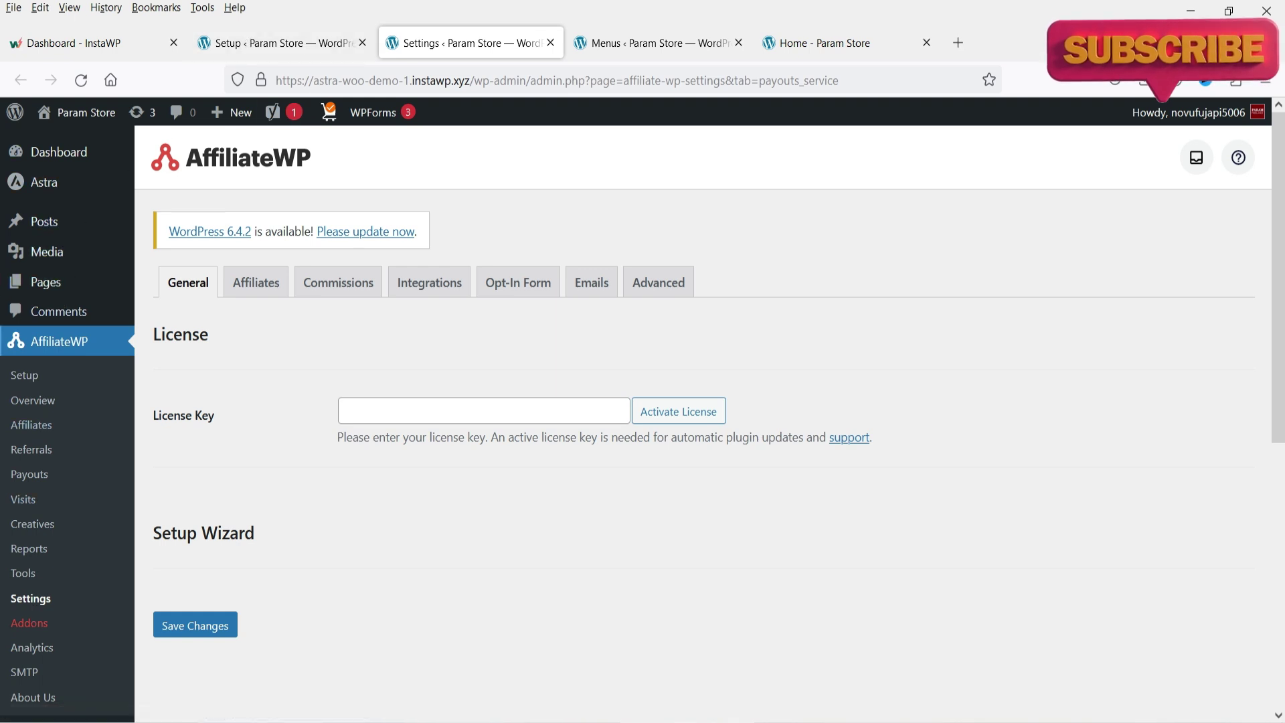
pyautogui.click(347, 415)
pyautogui.click(537, 556)
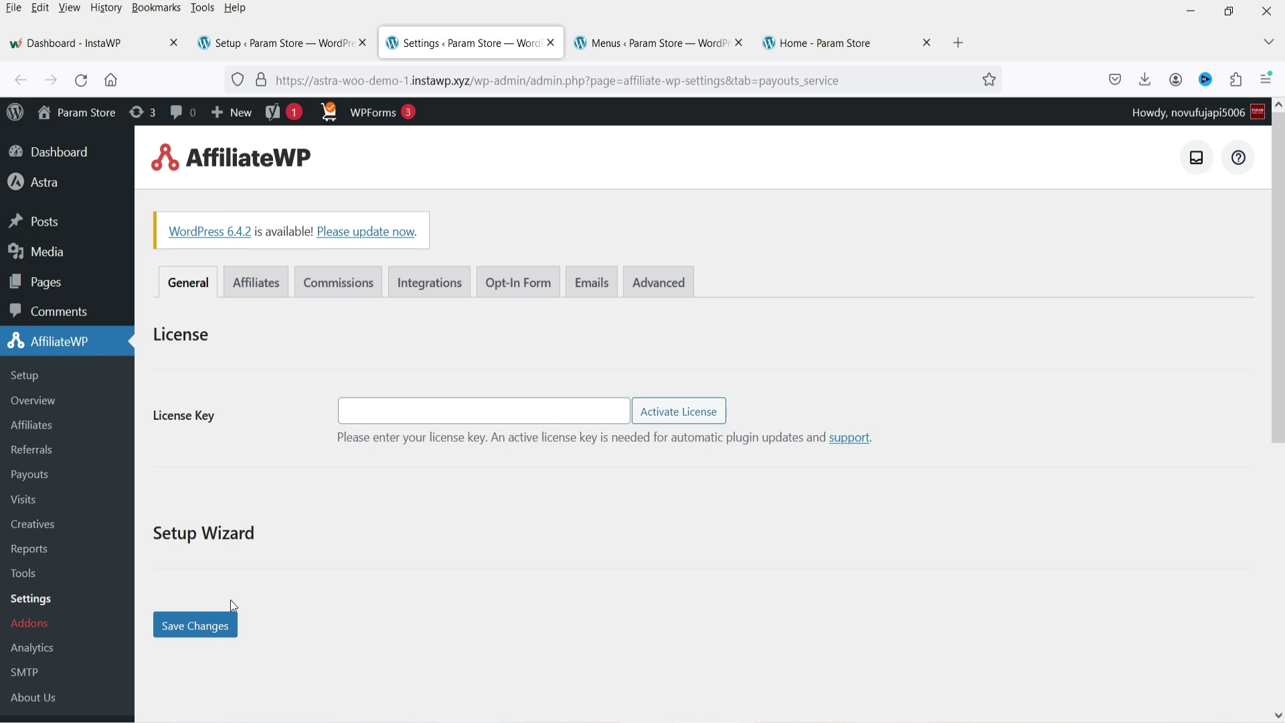
# Open the Affiliates settings and look through the account page, terms of use, registration and approval options
pyautogui.click(242, 290)
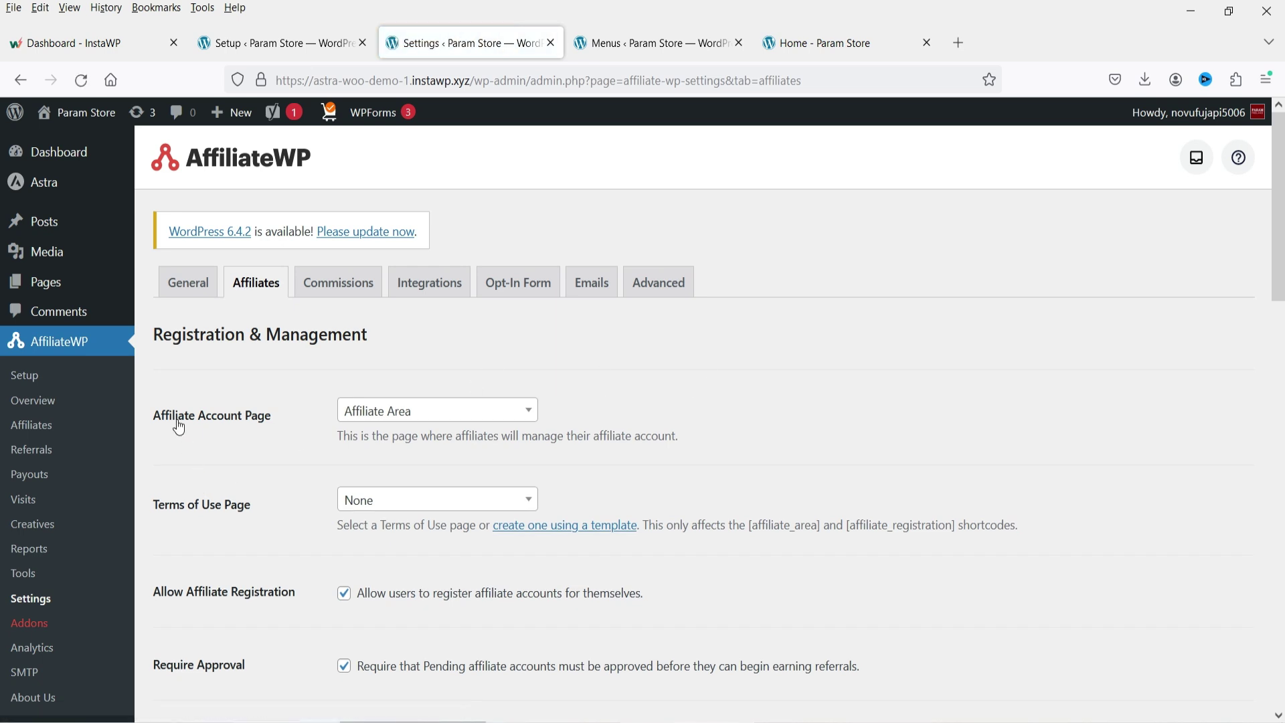
pyautogui.click(408, 410)
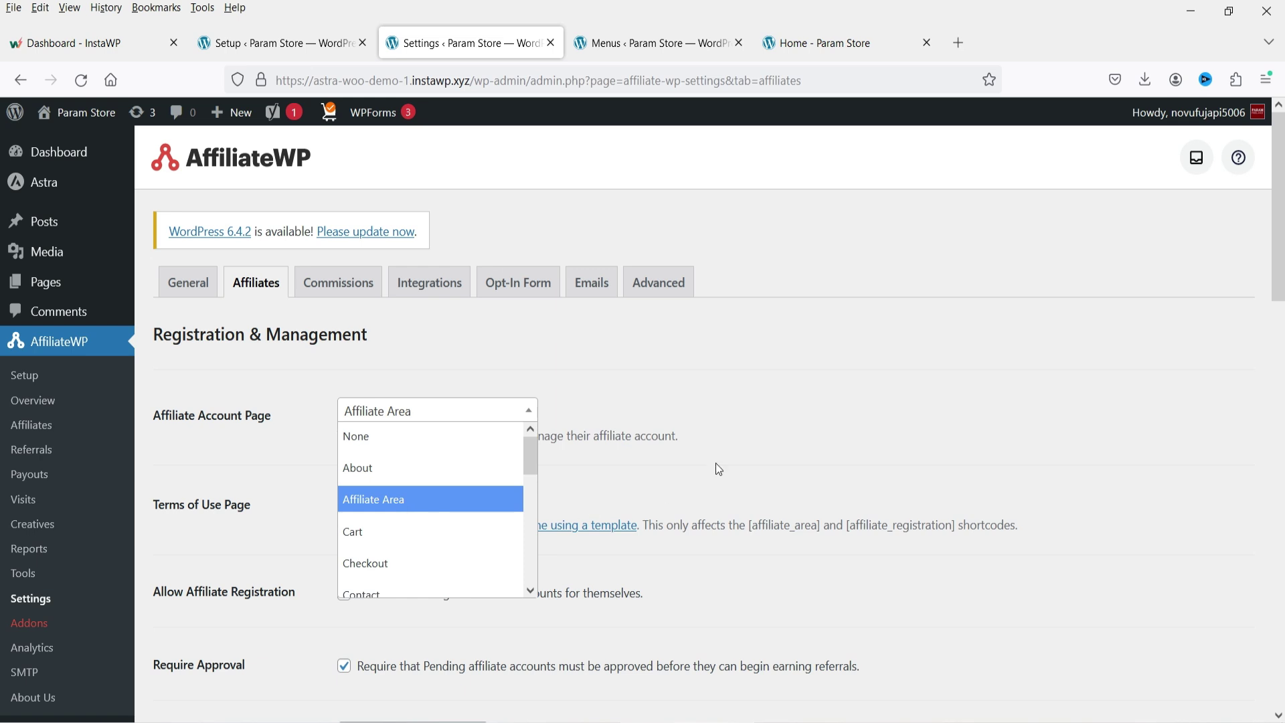
pyautogui.scroll(-3, 716, 463)
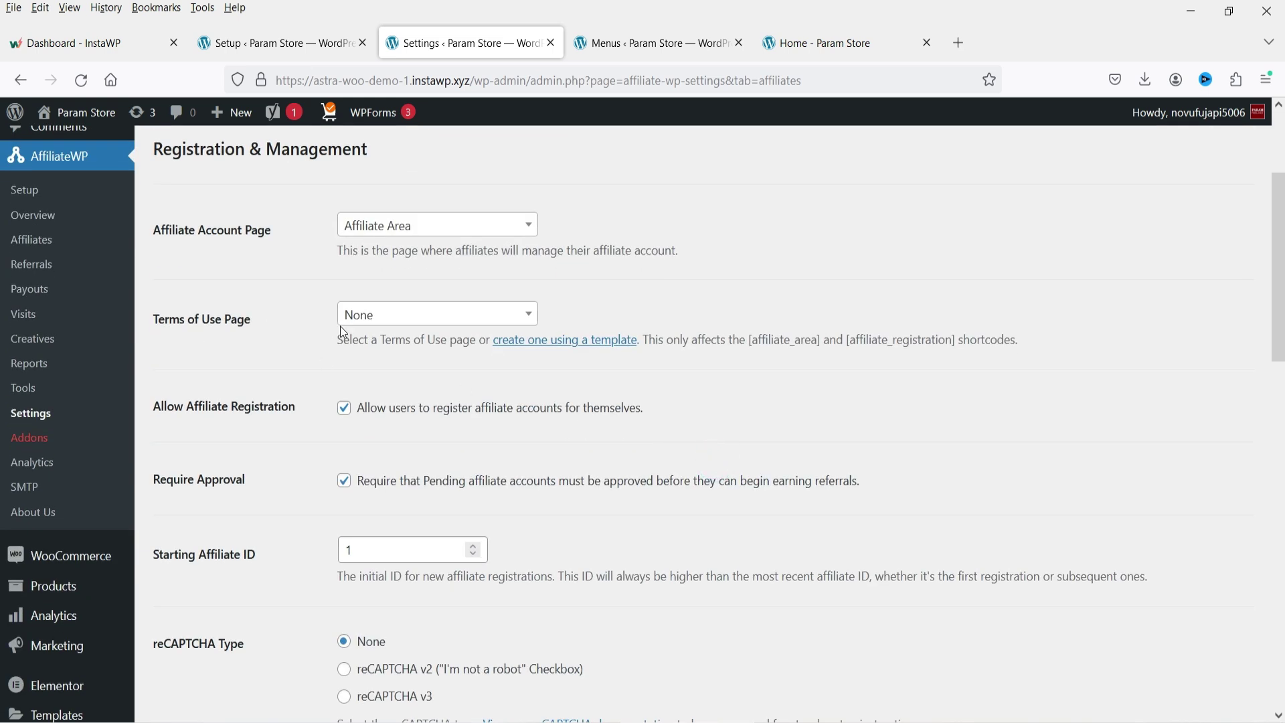
pyautogui.click(496, 315)
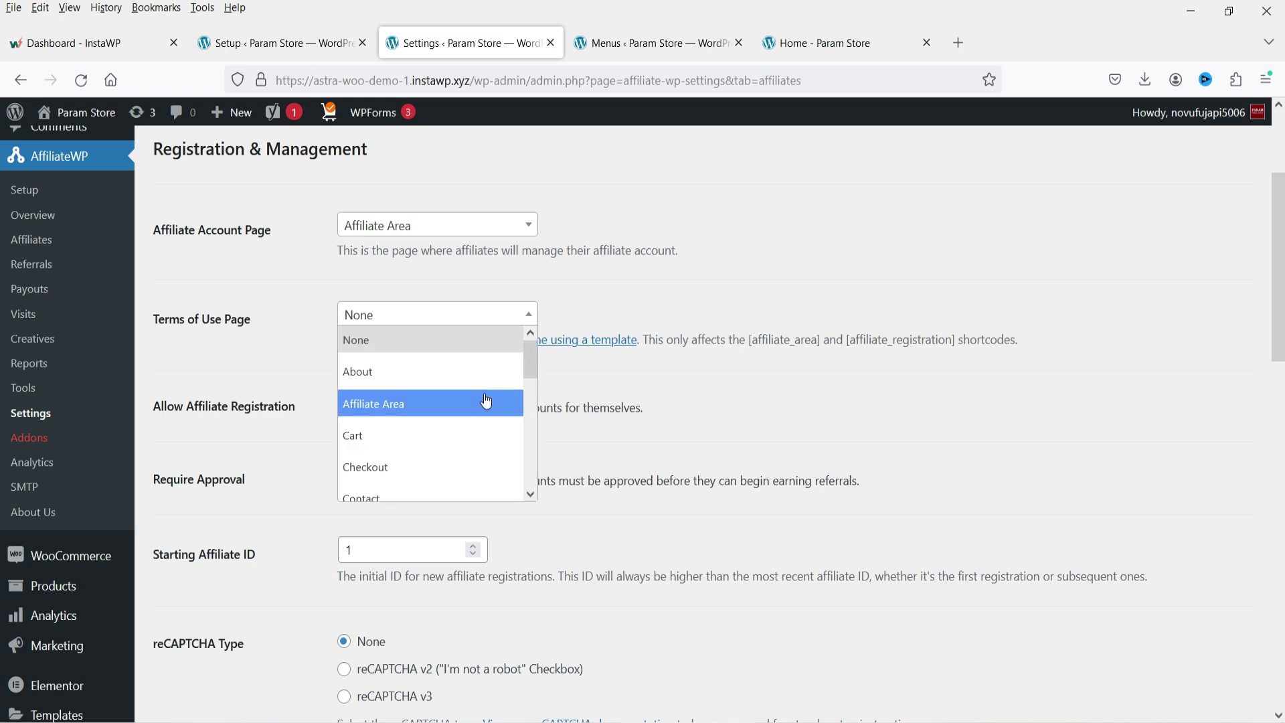
pyautogui.click(168, 422)
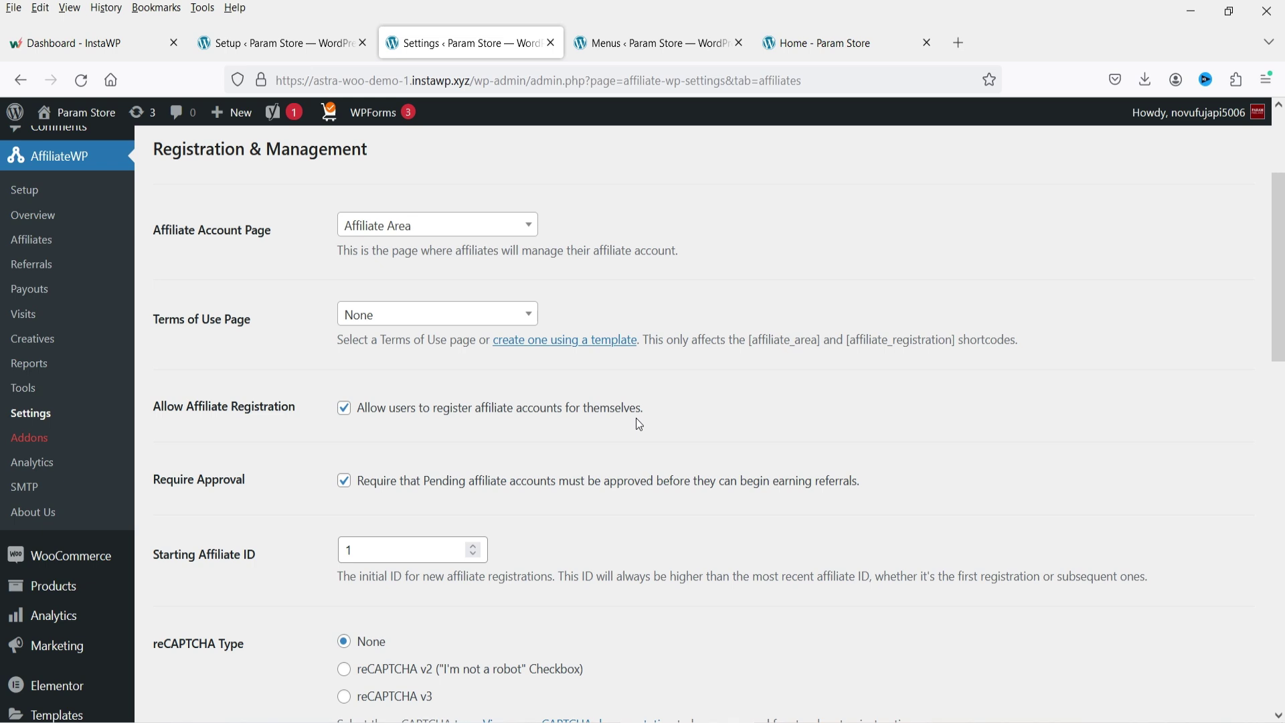
pyautogui.scroll(-2, 302, 373)
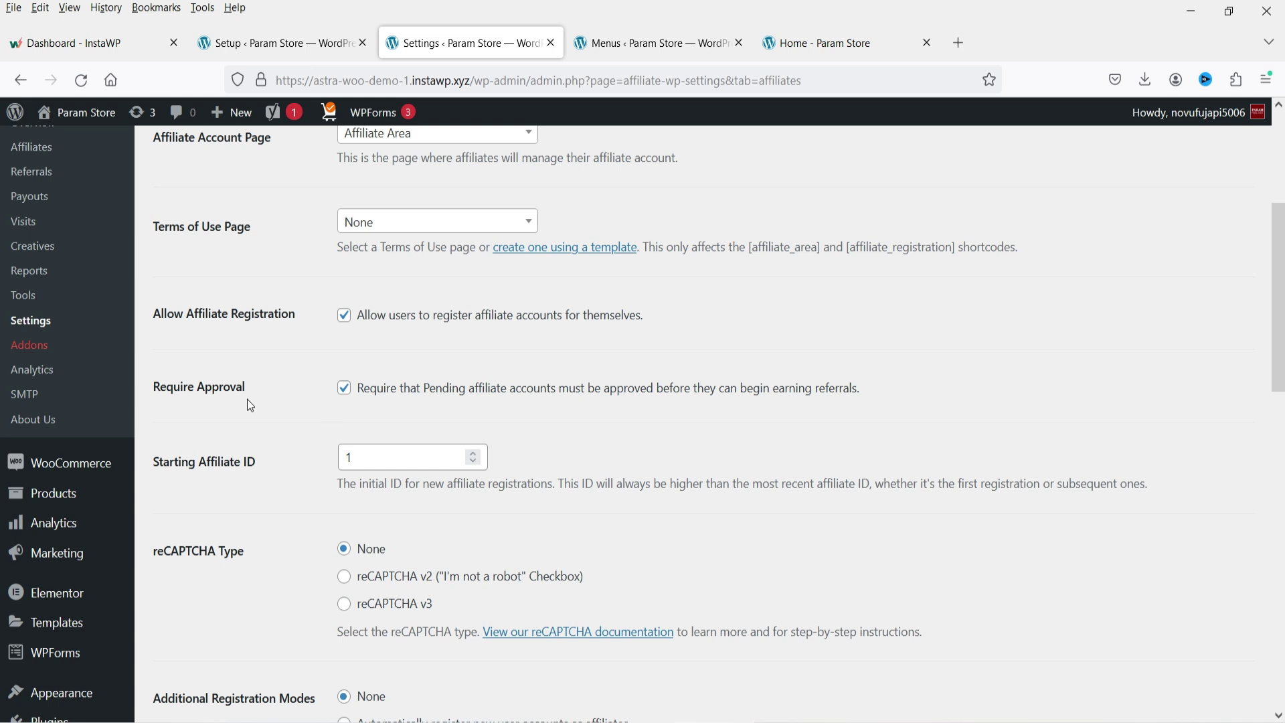
# Set the Starting Affiliate ID for new affiliate registrations to 100
pyautogui.scroll(-2, 628, 332)
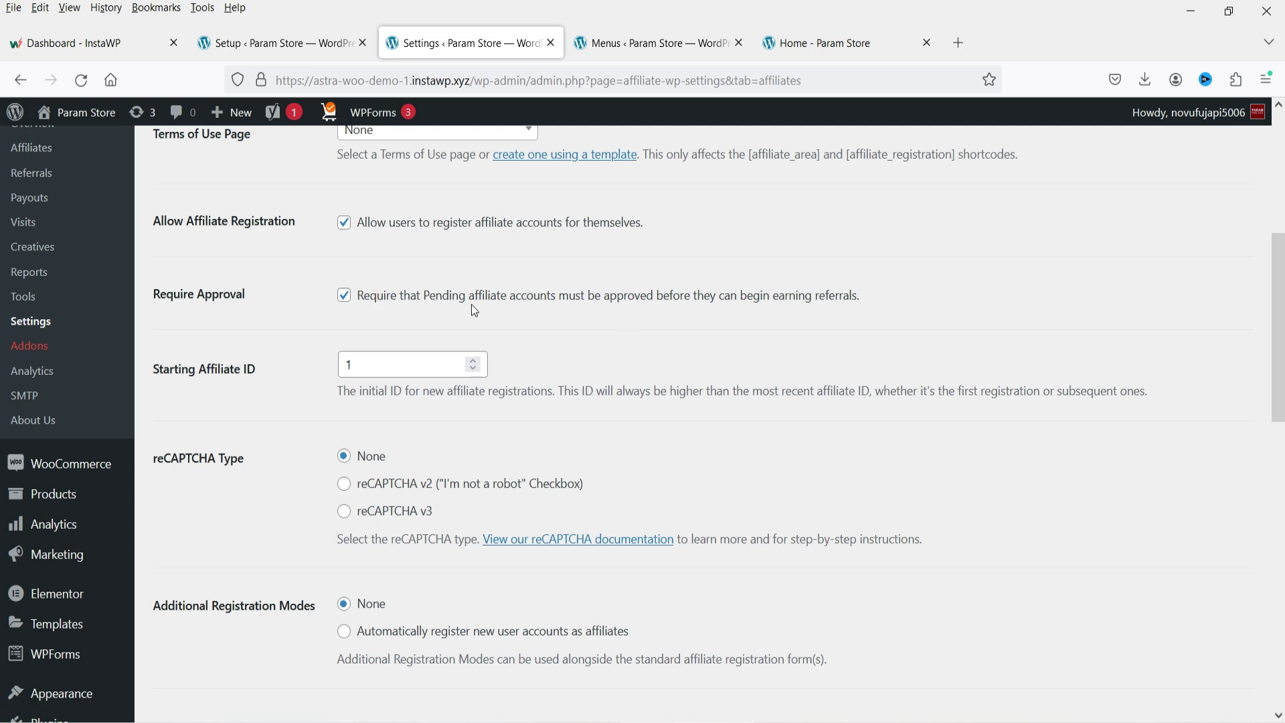
pyautogui.click(371, 367)
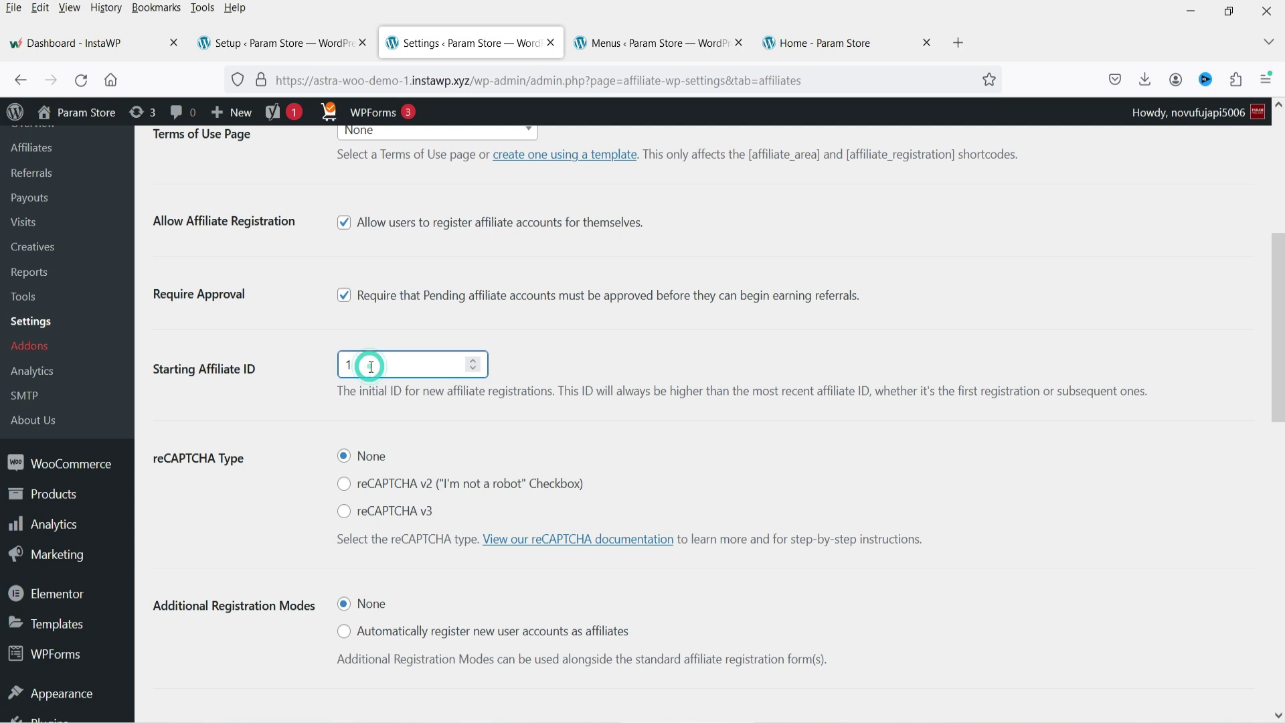
pyautogui.write('00')
pyautogui.click(590, 419)
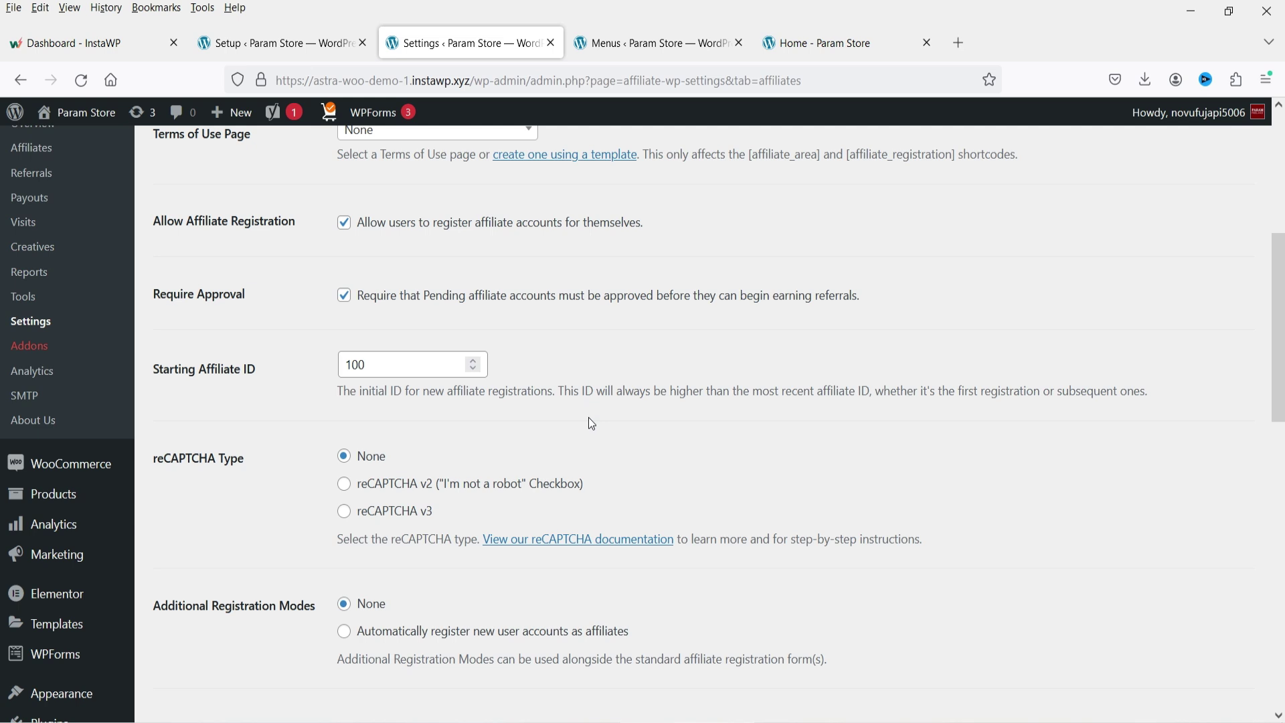
# Check which key fields reCAPTCHA v2 requires and return the reCAPTCHA Type to None
pyautogui.scroll(-2, 585, 424)
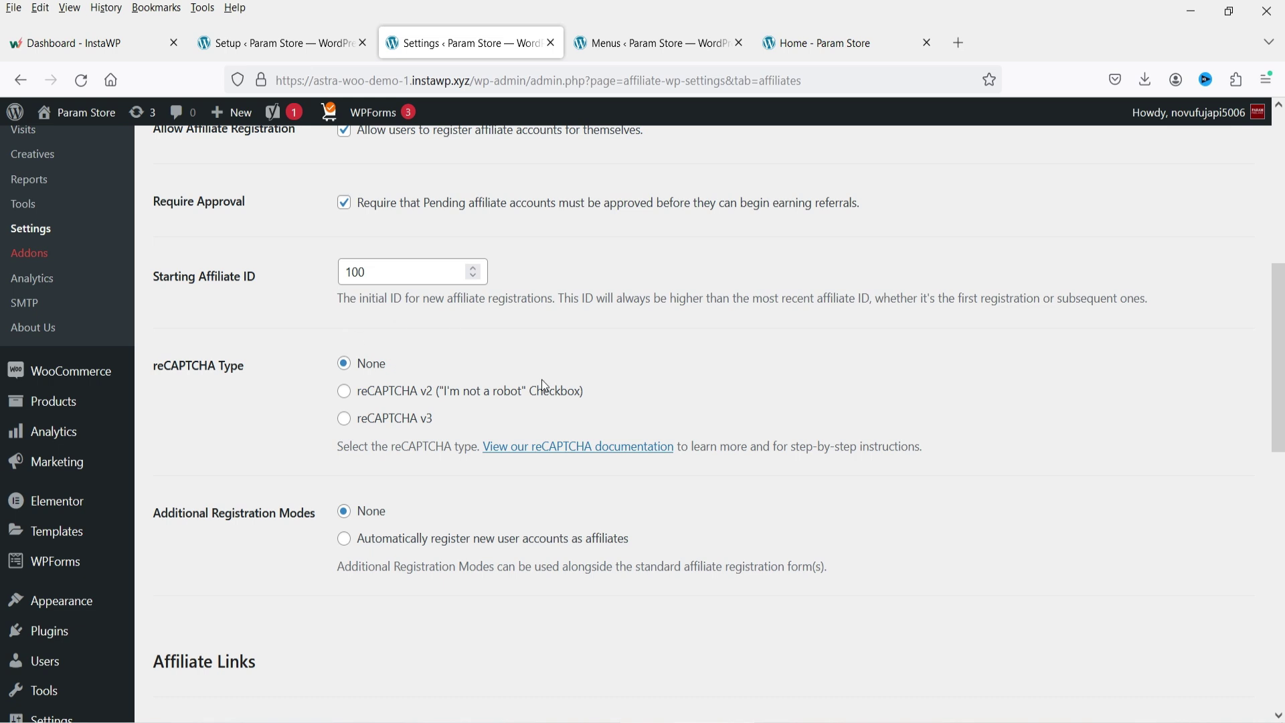
pyautogui.click(342, 393)
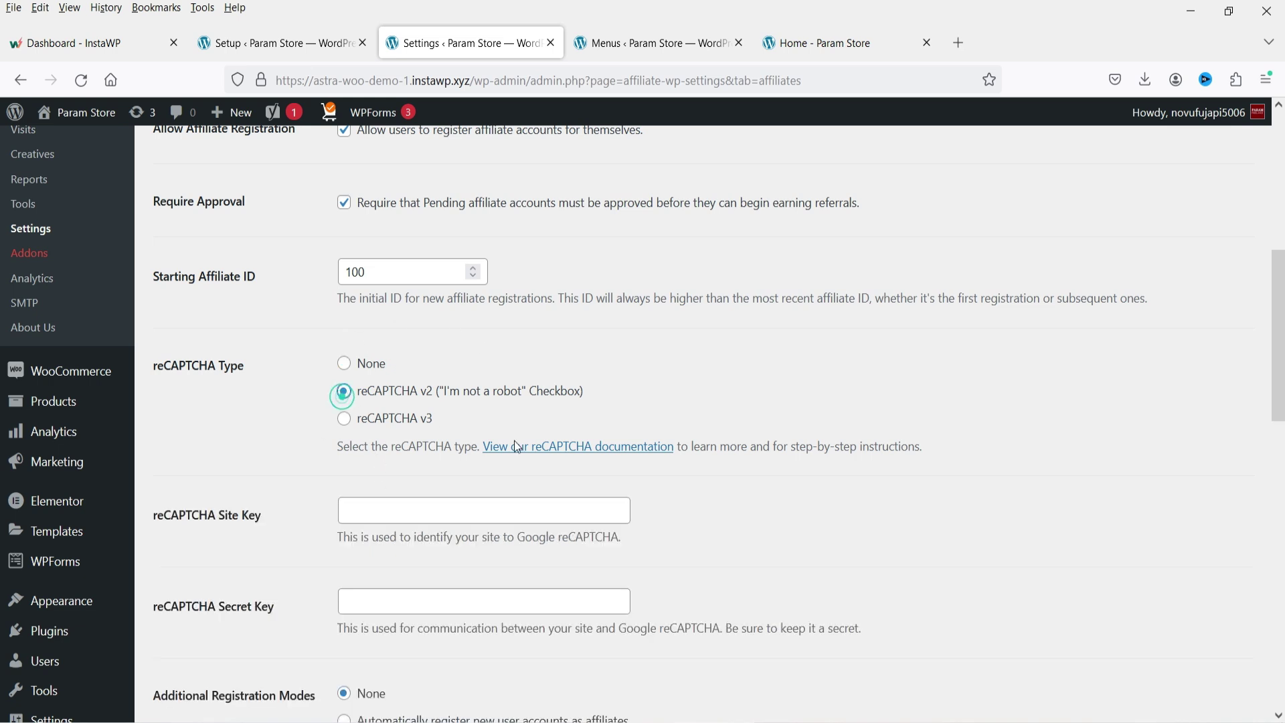
pyautogui.scroll(-2, 553, 435)
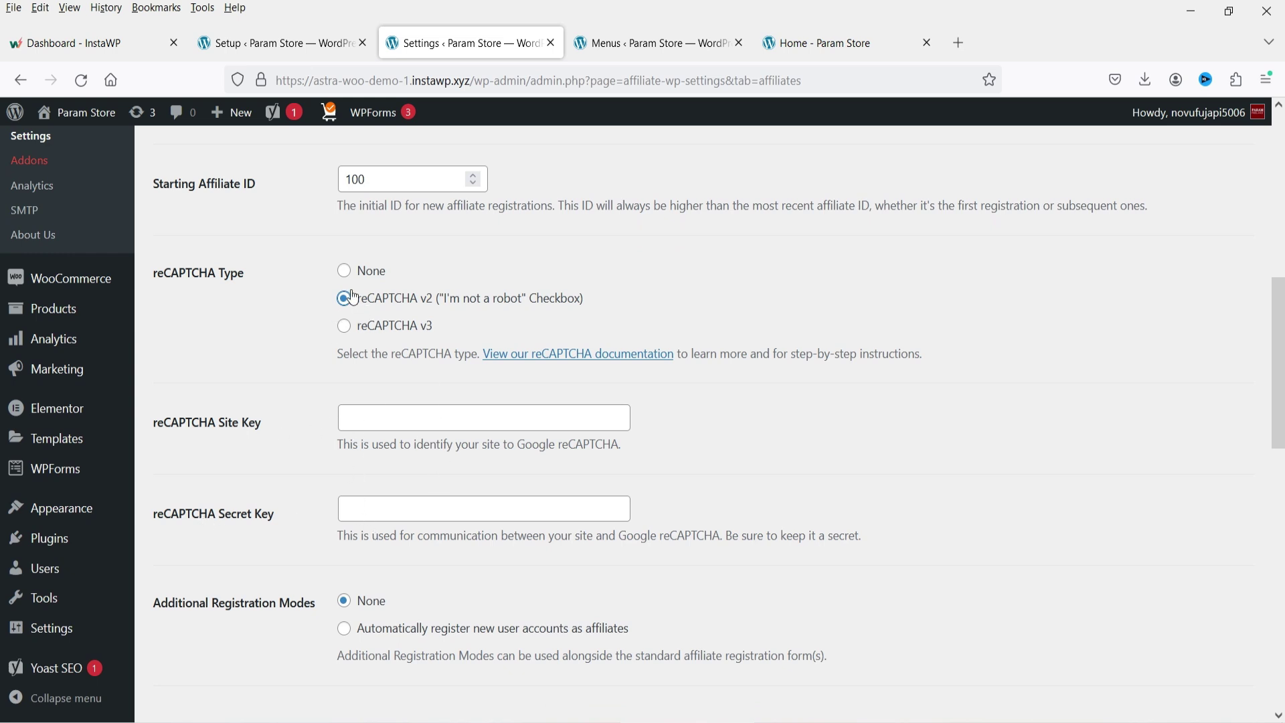
pyautogui.click(344, 271)
pyautogui.scroll(-2, 855, 370)
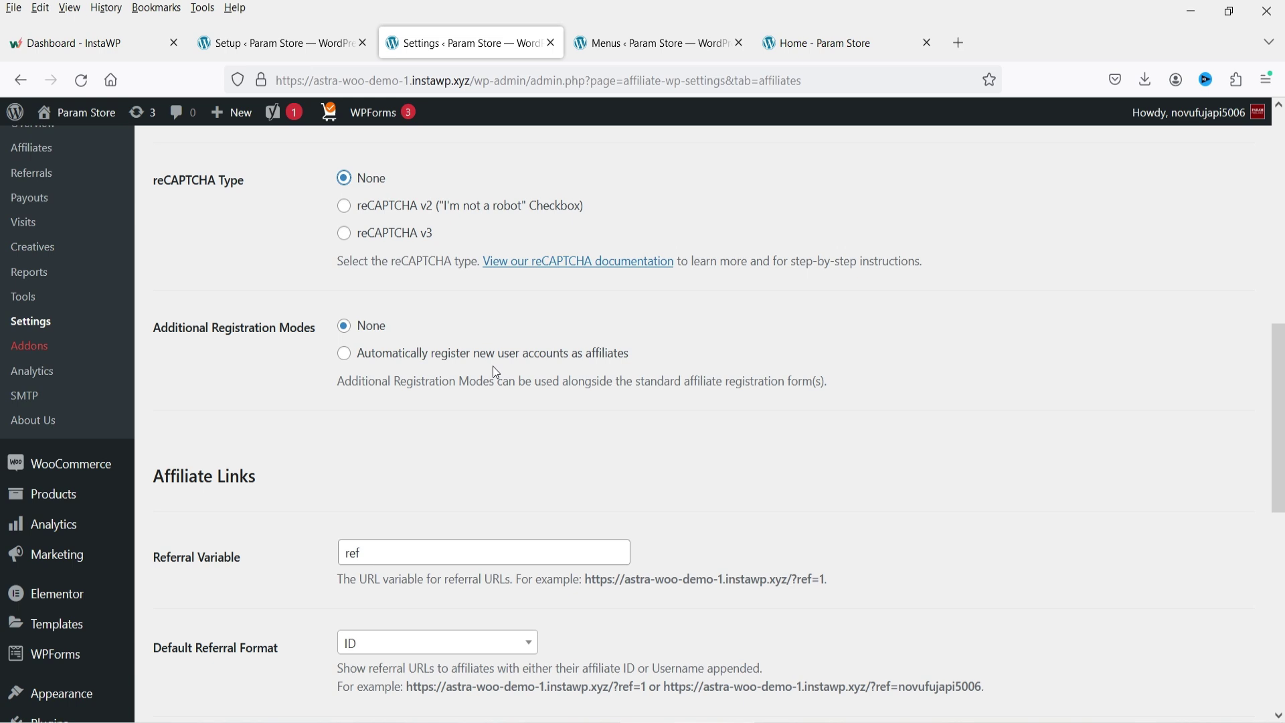
# Examine the Referral Variable setting under Affiliate Links and how it appears in the example referral URL
pyautogui.scroll(-5, 490, 373)
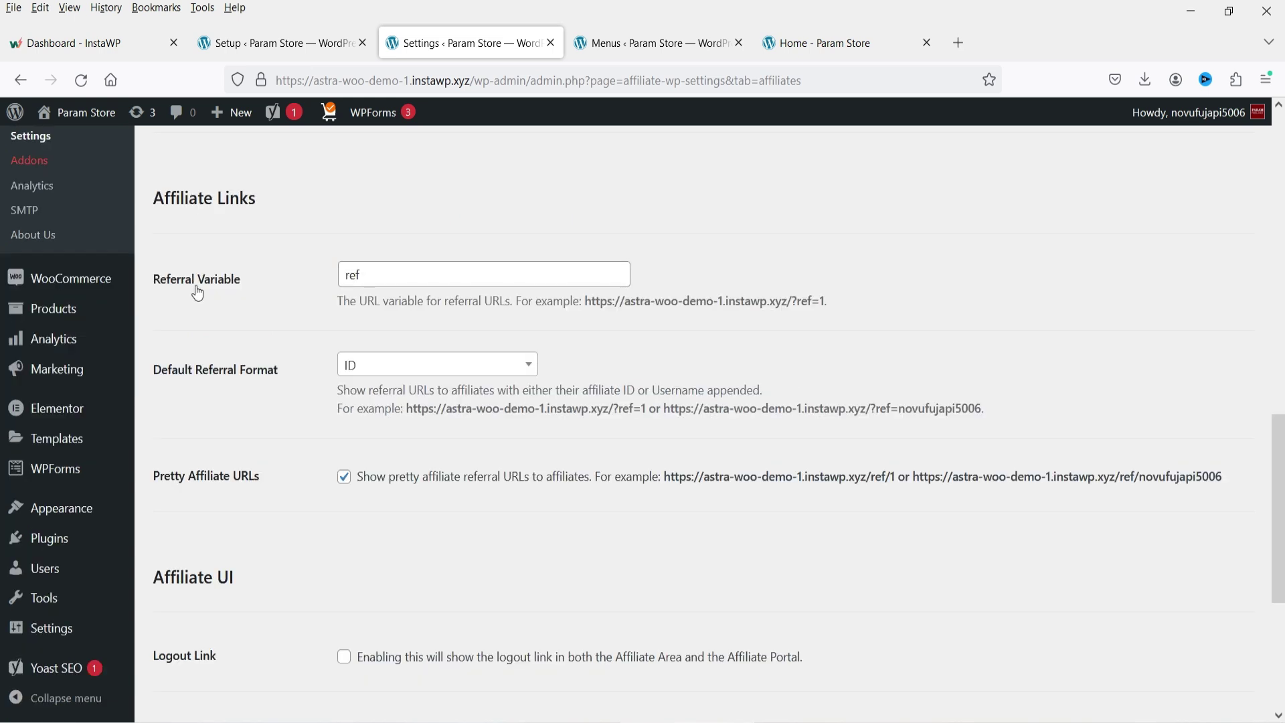
pyautogui.doubleClick(390, 272)
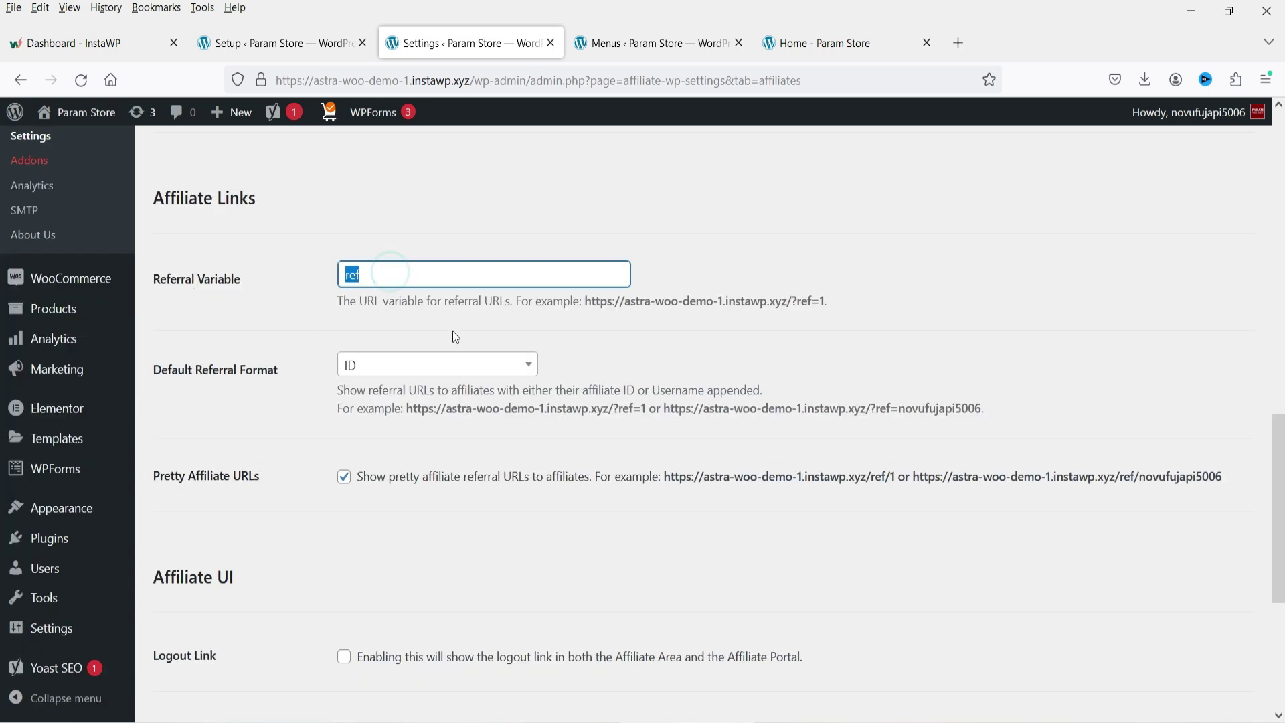
pyautogui.click(773, 323)
pyautogui.moveTo(586, 303)
pyautogui.mouseDown()
pyautogui.moveTo(798, 311)
pyautogui.moveTo(584, 303)
pyautogui.mouseUp()
pyautogui.click(766, 333)
pyautogui.moveTo(792, 300); pyautogui.dragTo(829, 302)
pyautogui.click(814, 318)
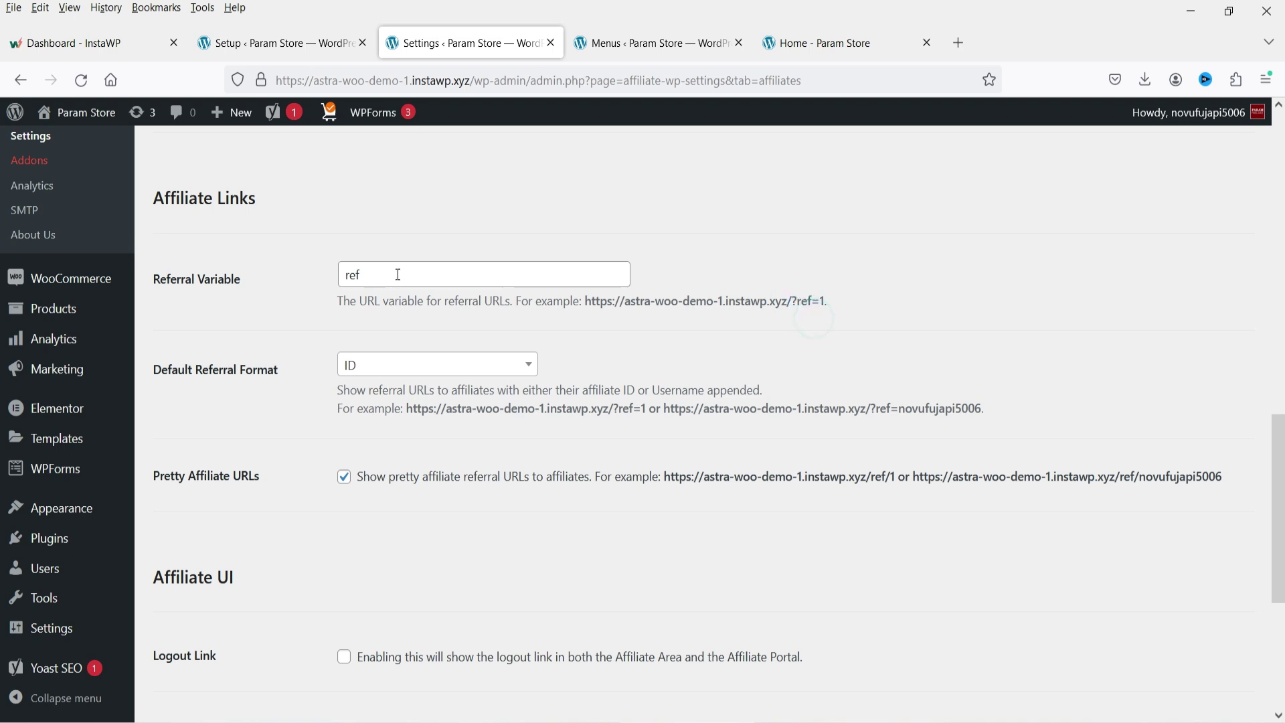
pyautogui.moveTo(813, 301); pyautogui.dragTo(803, 307)
pyautogui.click(373, 276)
pyautogui.doubleClick(369, 275)
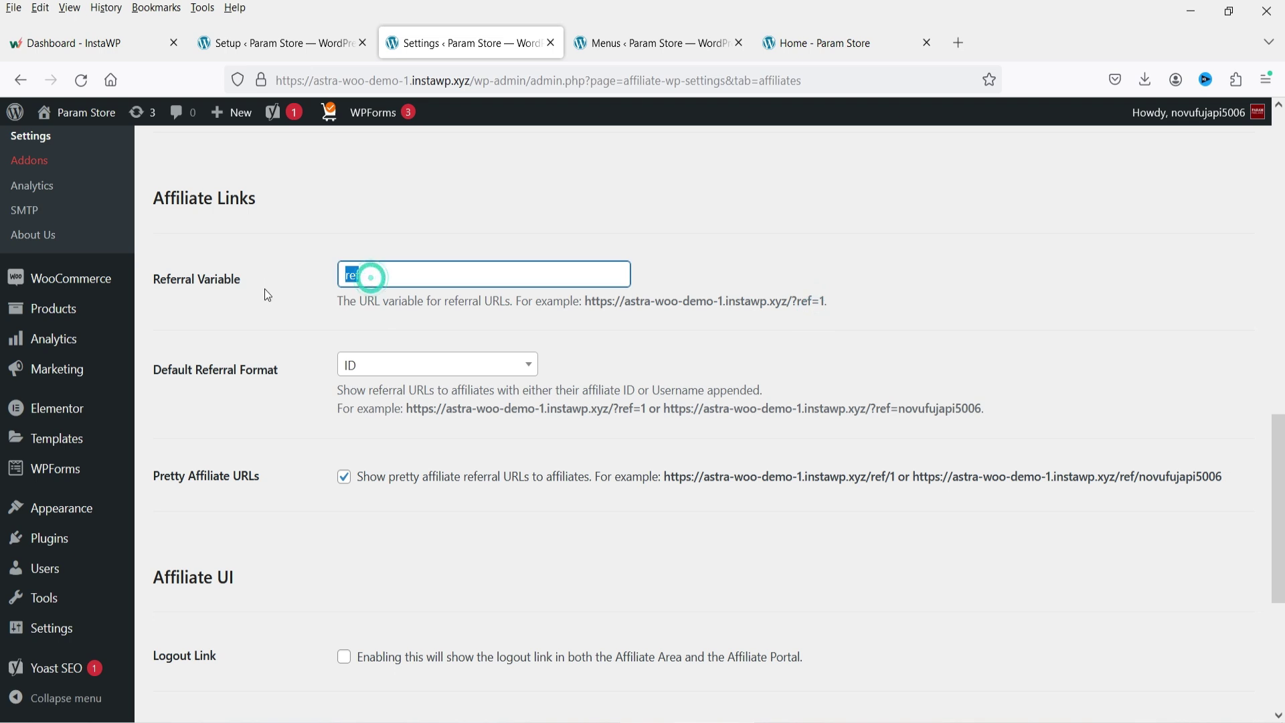
pyautogui.click(907, 341)
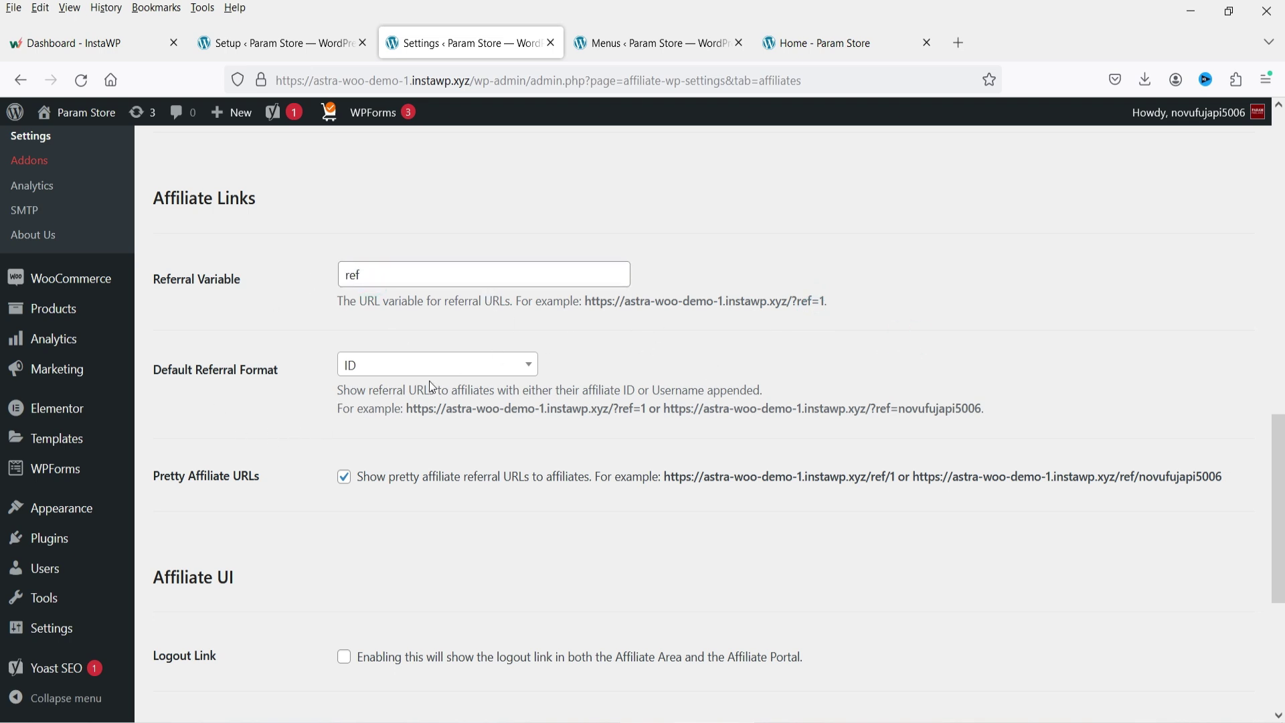
# Examine the Default Referral Format choices, ID and Username, and compare the username in the example URL with the logged-in account's
pyautogui.click(439, 367)
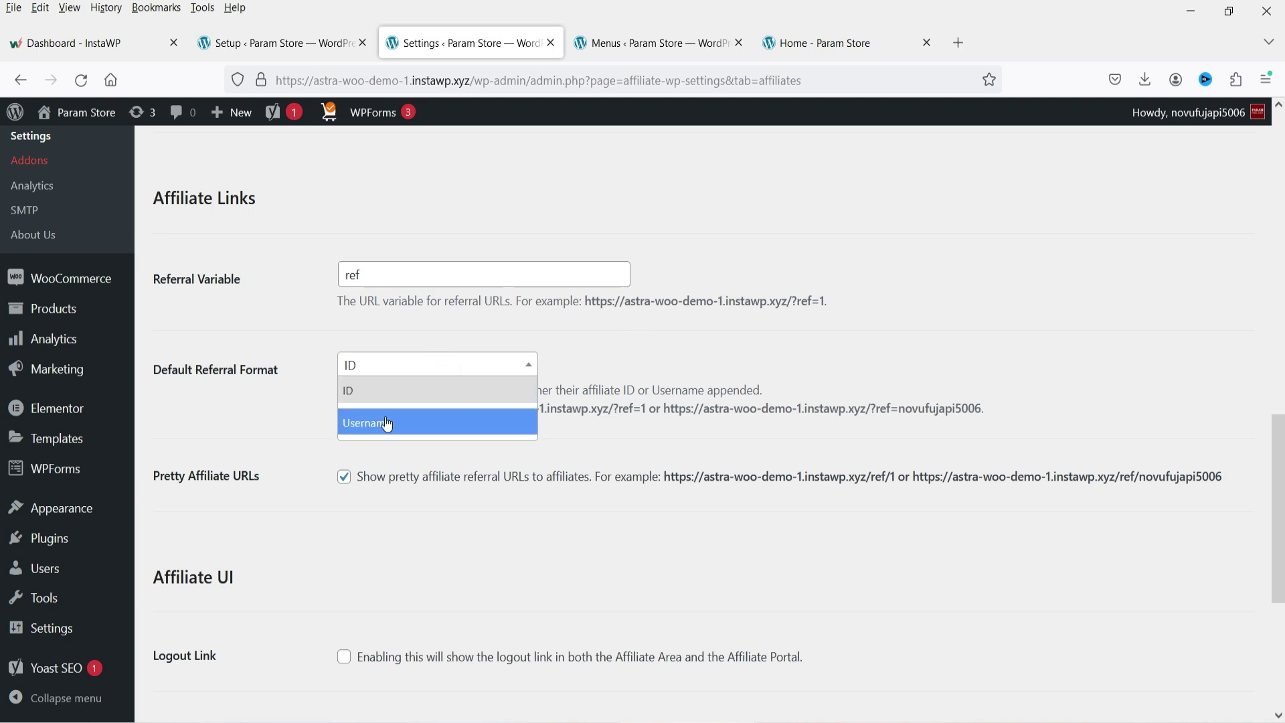
pyautogui.click(624, 435)
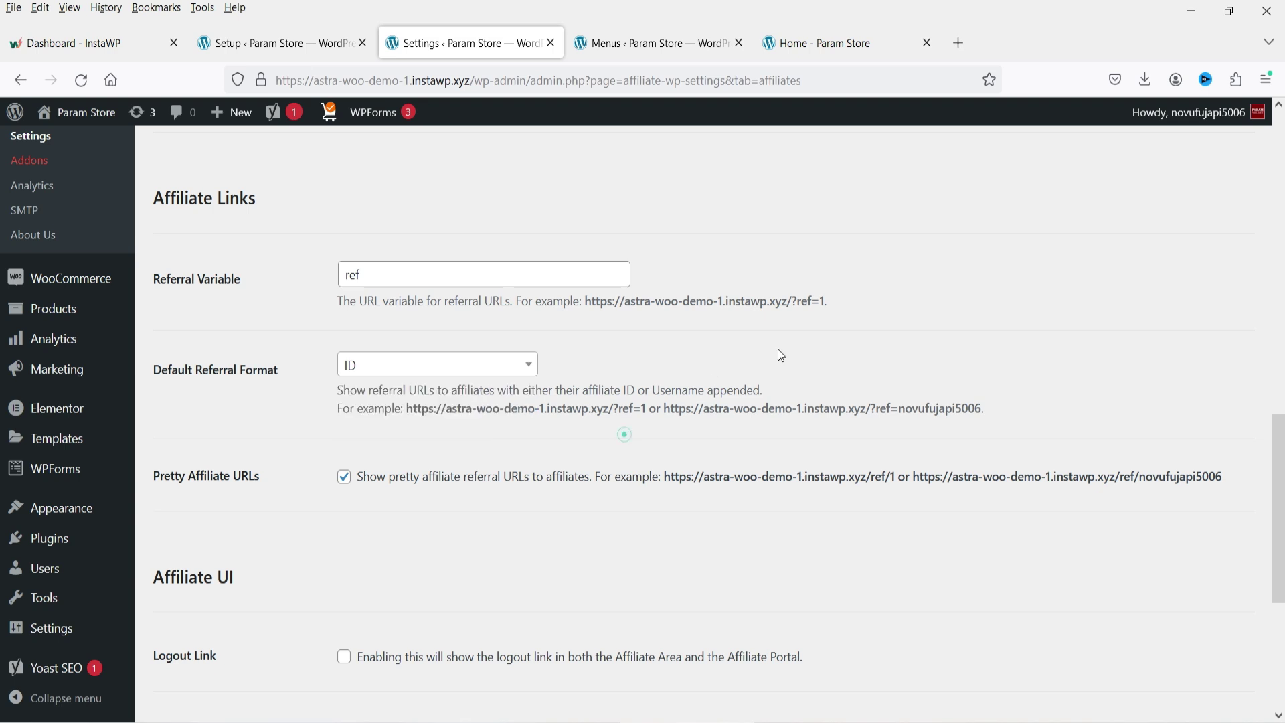
pyautogui.doubleClick(833, 303)
pyautogui.click(928, 304)
pyautogui.moveTo(983, 408); pyautogui.dragTo(902, 410)
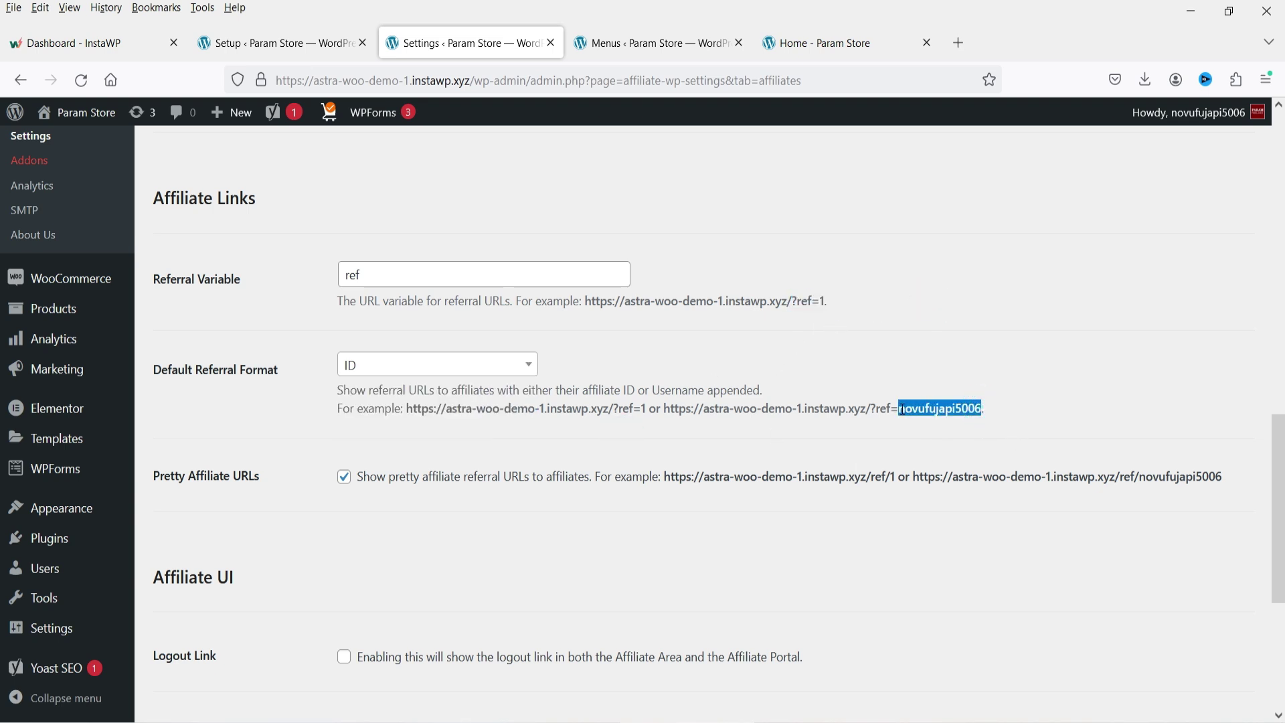
pyautogui.click(924, 427)
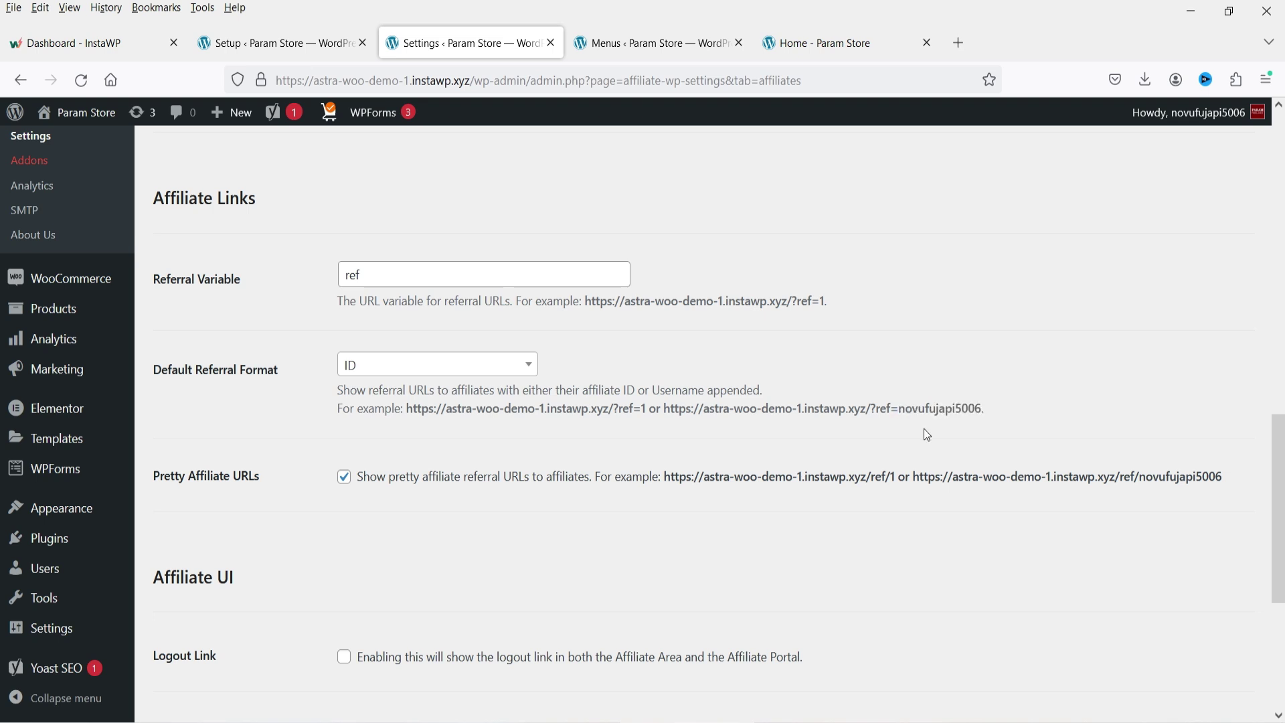
pyautogui.moveTo(1191, 114)
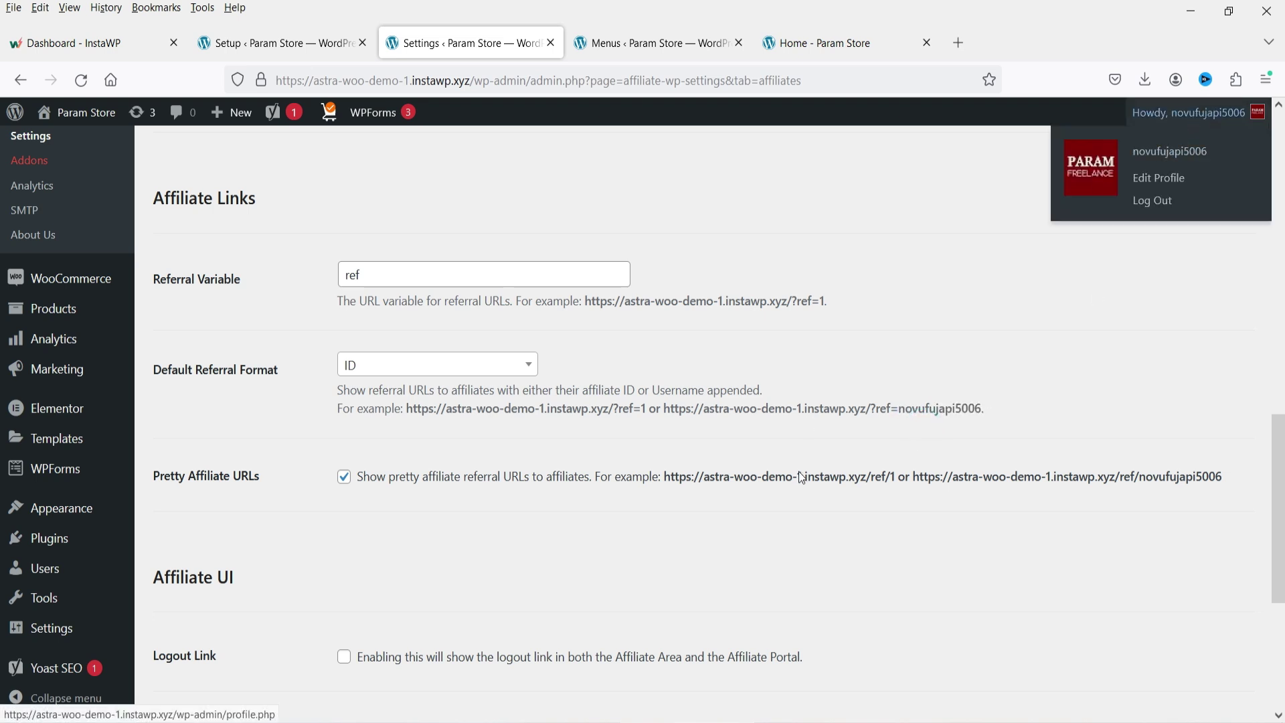
pyautogui.moveTo(981, 406); pyautogui.dragTo(898, 409)
pyautogui.click(874, 435)
# Look over the pretty URL, logout link and landing page options and save the Affiliates settings
pyautogui.scroll(-3, 464, 376)
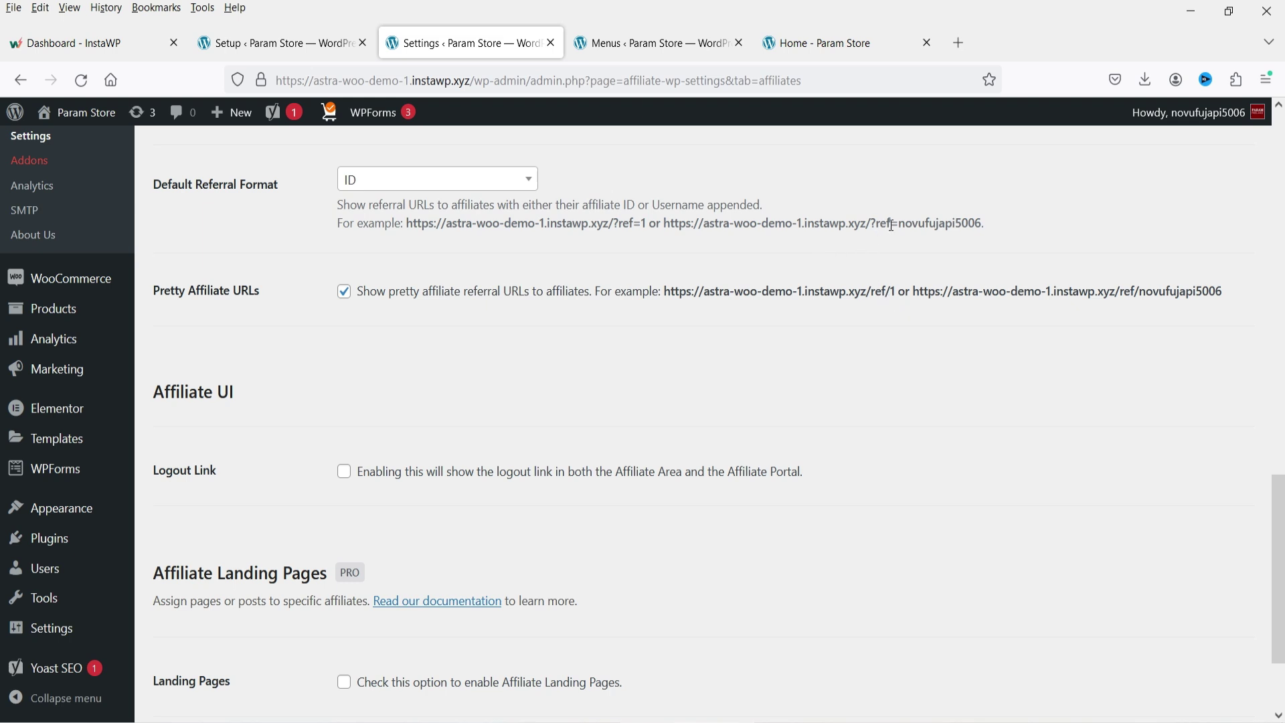
pyautogui.scroll(-2, 377, 361)
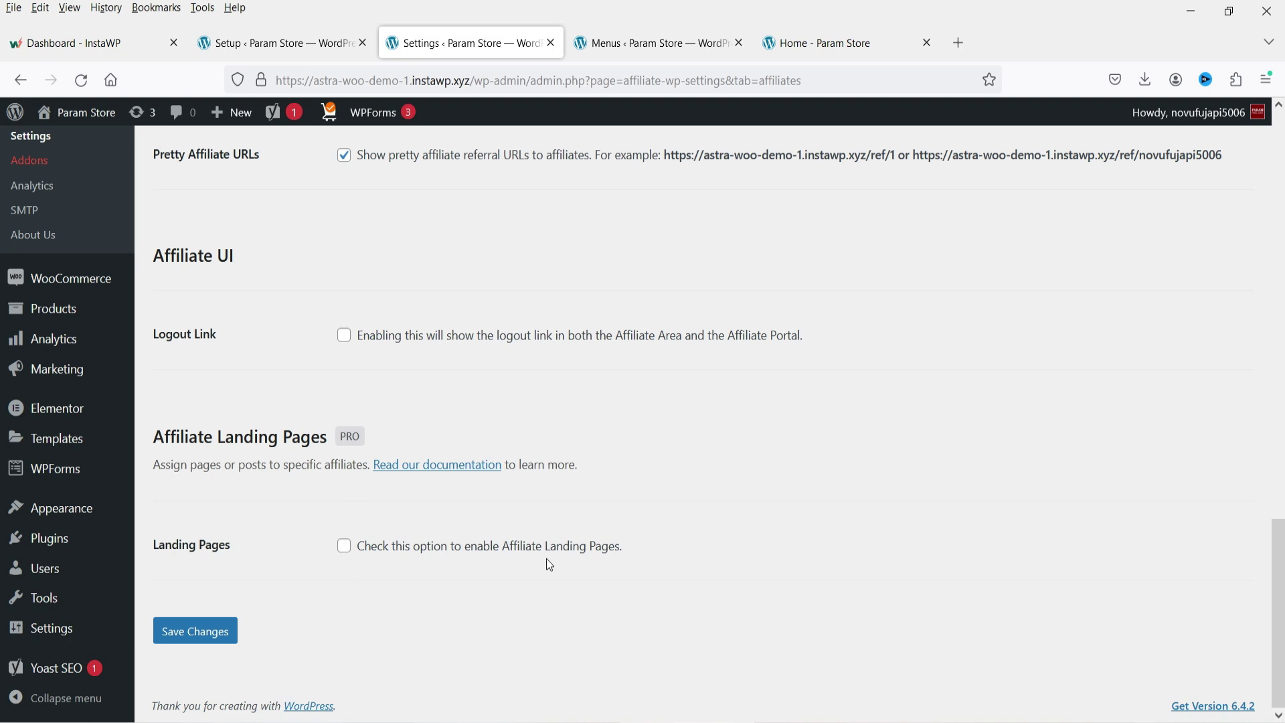
pyautogui.scroll(12, 625, 453)
pyautogui.scroll(-8, 520, 455)
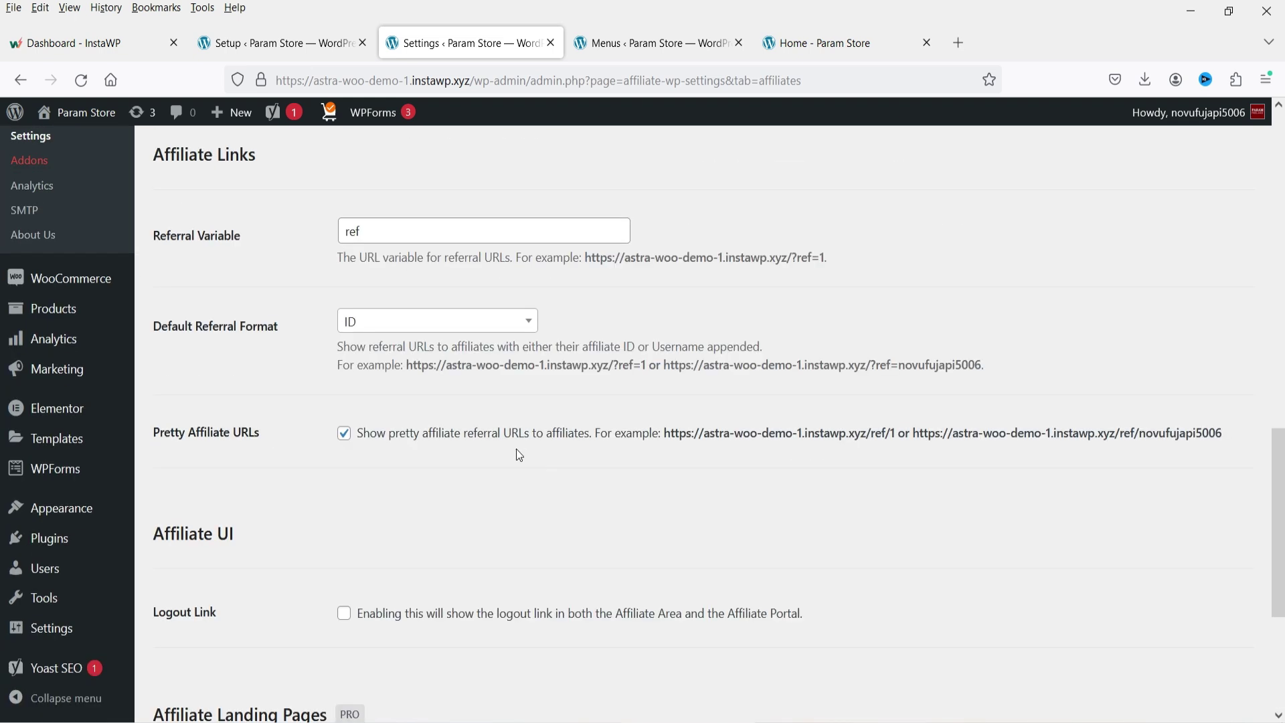
pyautogui.scroll(-5, 520, 455)
pyautogui.click(195, 630)
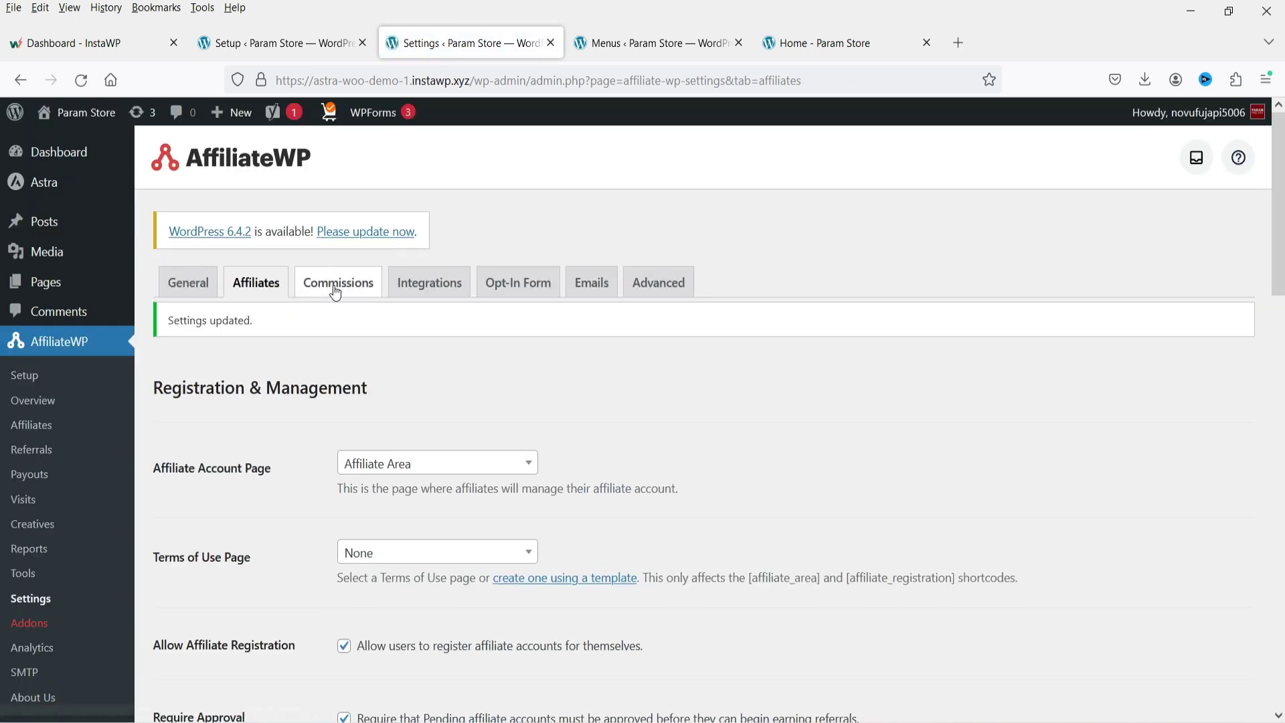
# In the Commissions settings, compare the rate types, select Percentage (%) and set the Referral Rate to 30
pyautogui.click(334, 284)
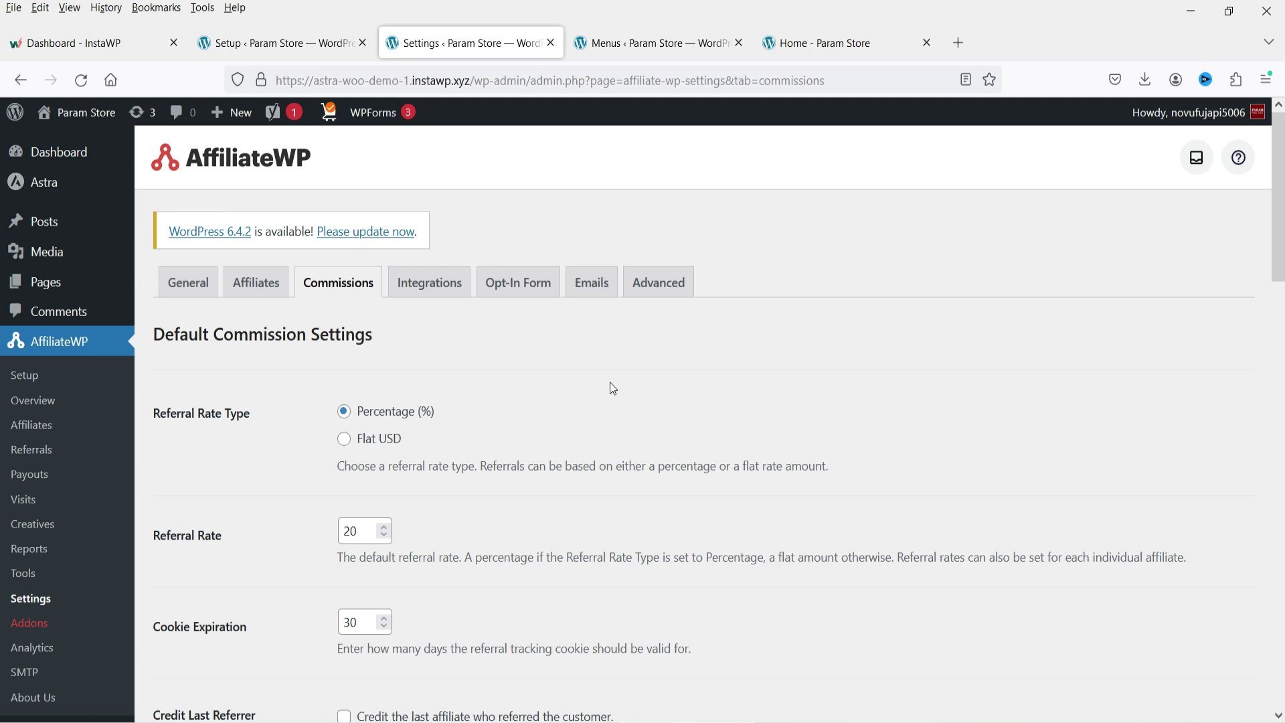
pyautogui.click(345, 439)
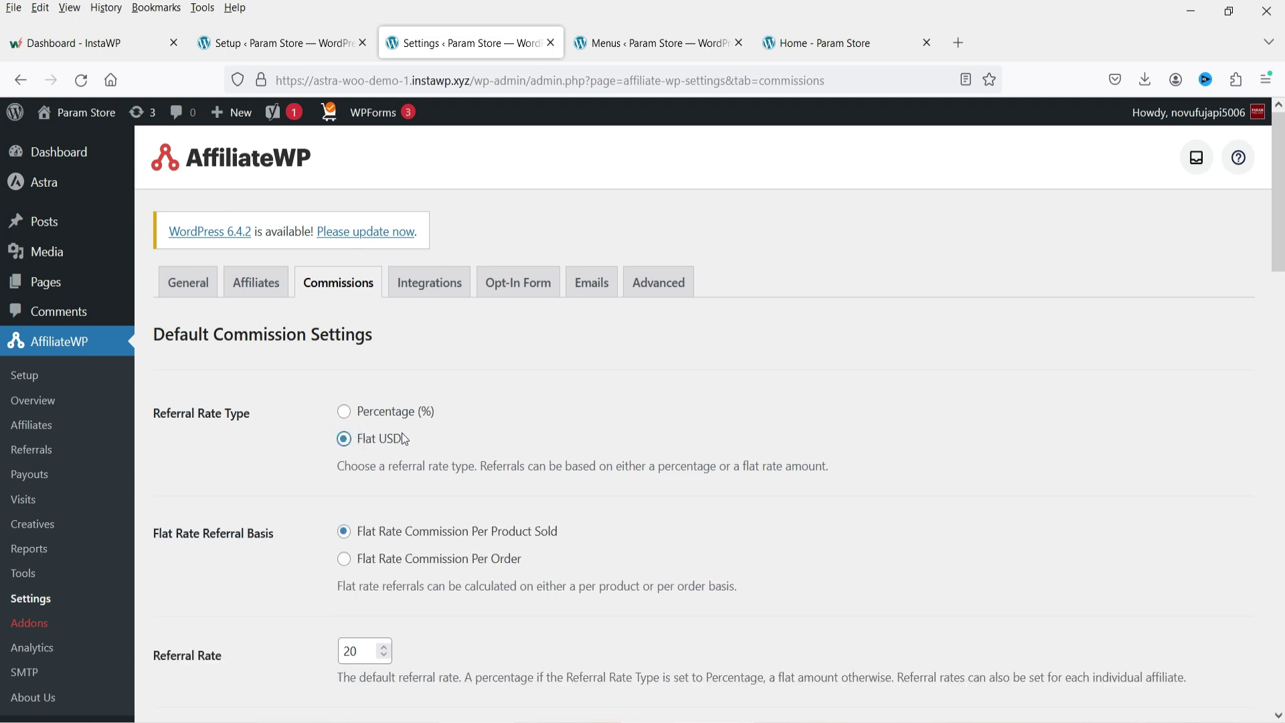
pyautogui.click(346, 411)
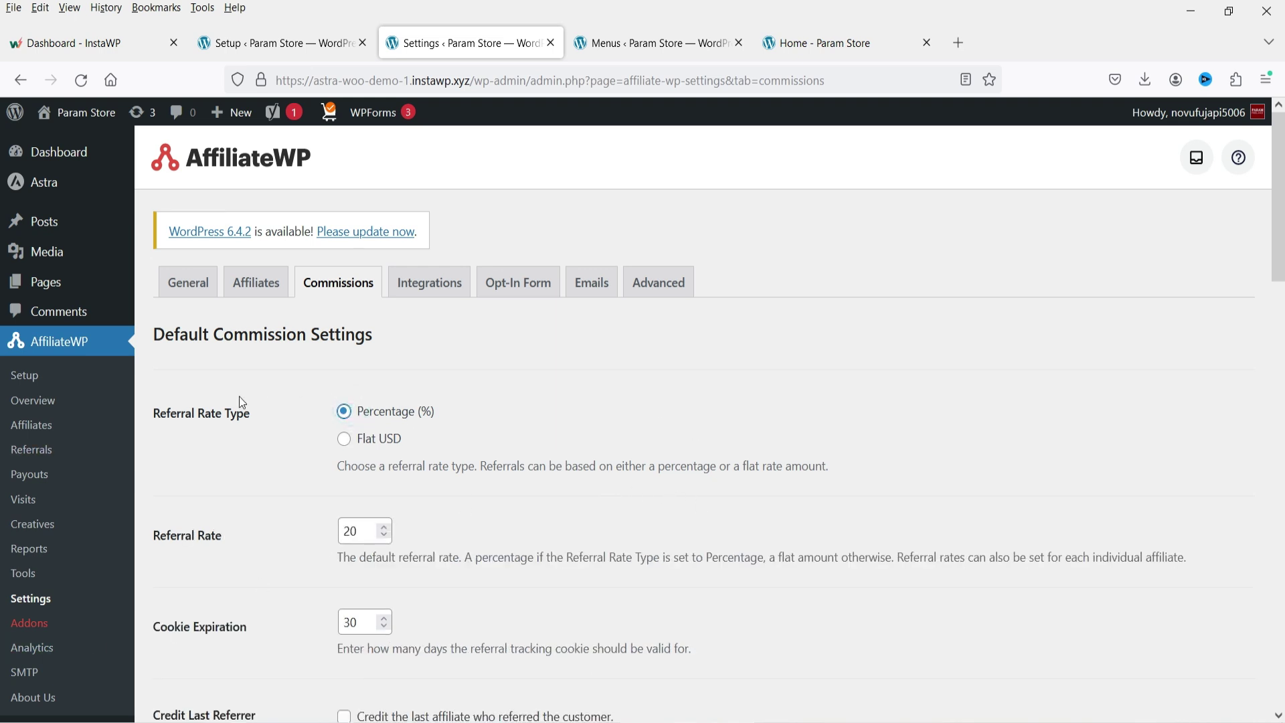
pyautogui.doubleClick(364, 532)
pyautogui.write('30')
pyautogui.click(648, 562)
# Check the Cookie Expiration setting and exclude shipping costs and taxes from referral calculations
pyautogui.scroll(-2, 648, 562)
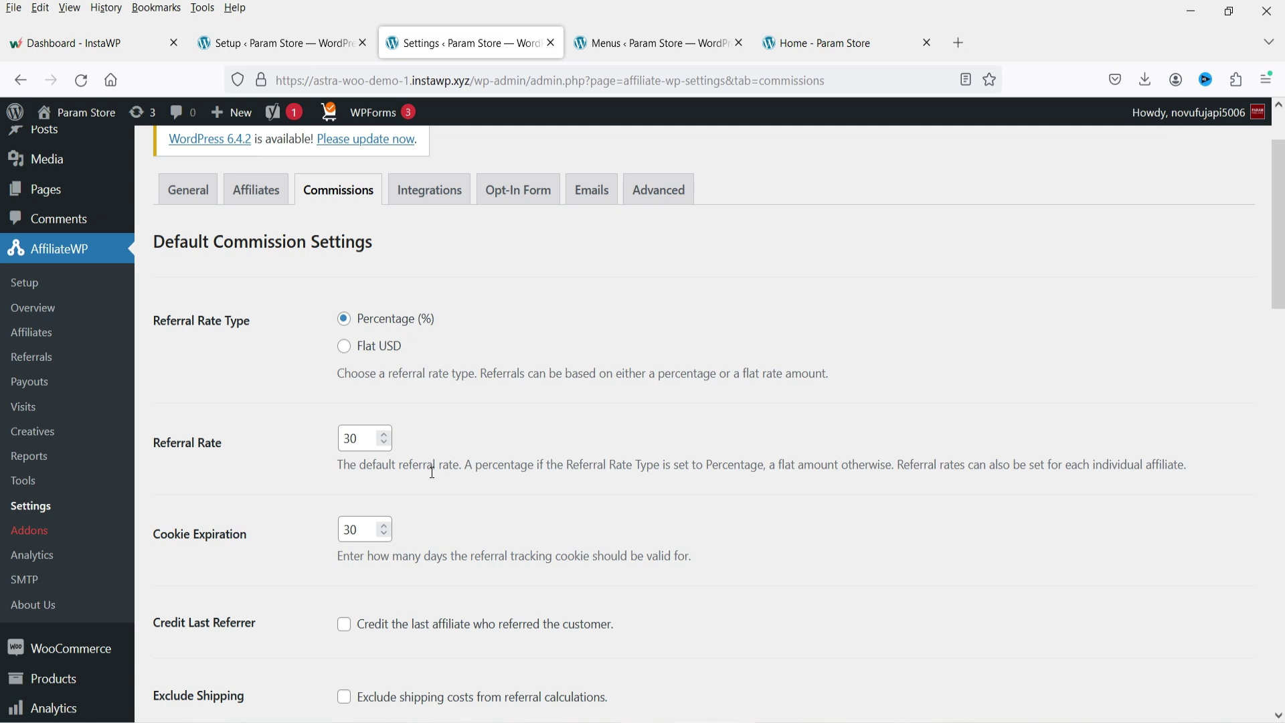
pyautogui.scroll(-4, 432, 472)
pyautogui.moveTo(372, 344); pyautogui.dragTo(242, 323)
pyautogui.click(634, 406)
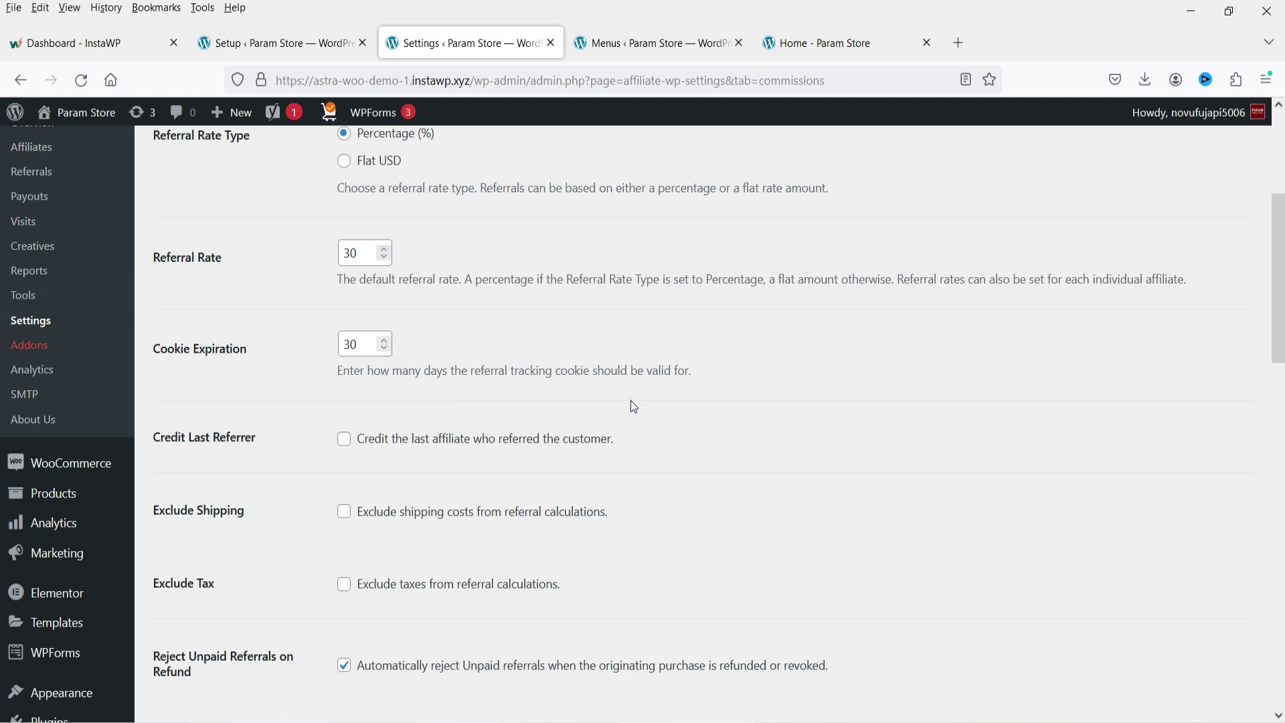
pyautogui.scroll(-4, 649, 382)
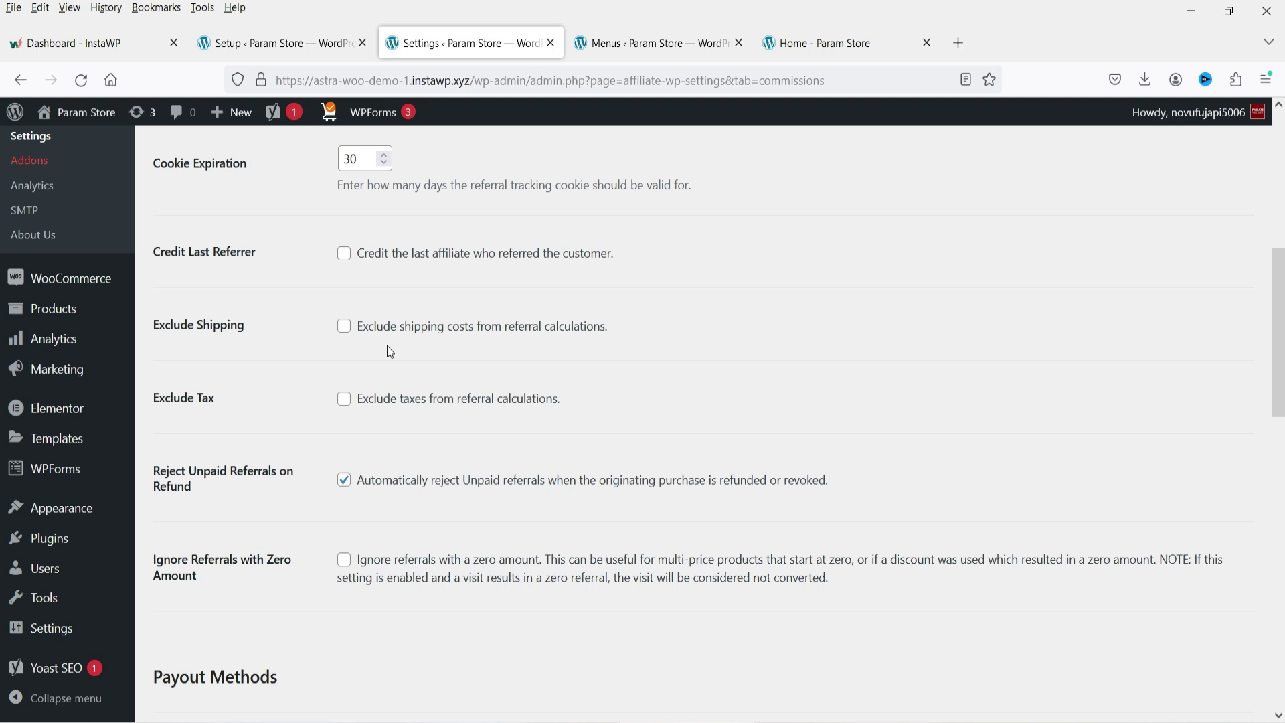
pyautogui.click(344, 326)
pyautogui.click(345, 401)
# Enable PayPal Payouts by installing its addon, and save and refresh the Commissions settings
pyautogui.scroll(-4, 672, 455)
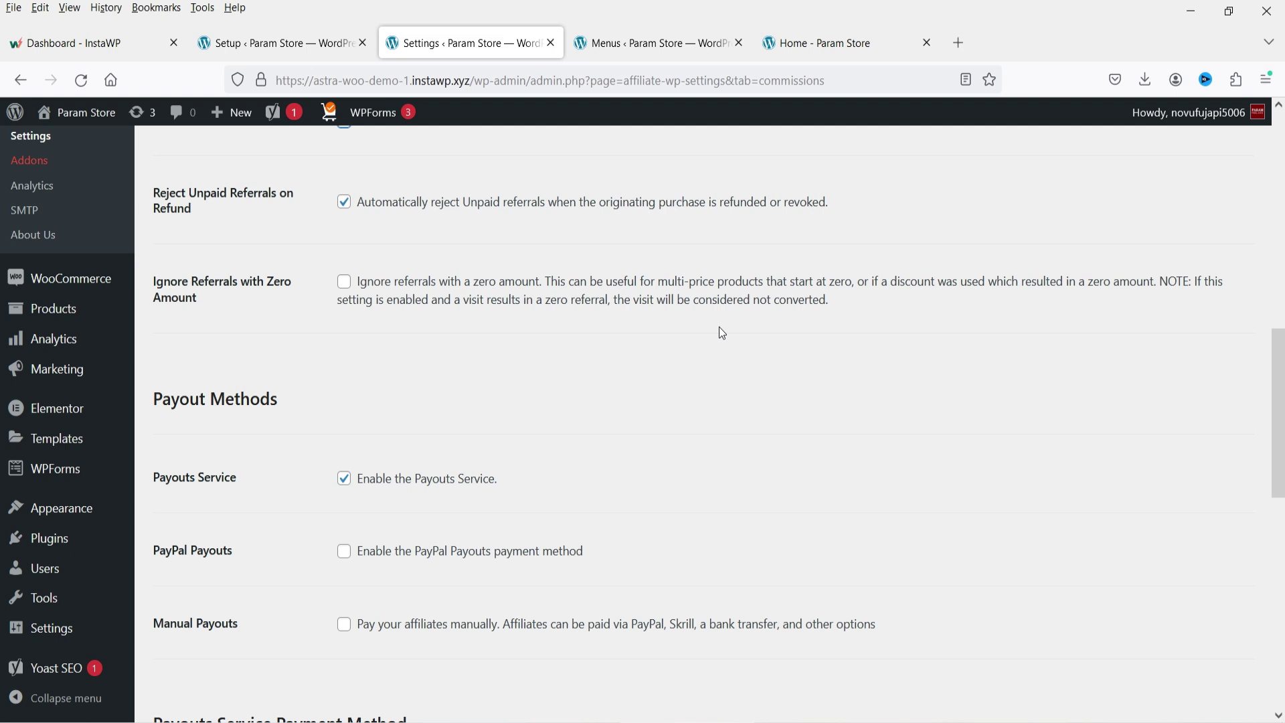
pyautogui.scroll(-3, 599, 344)
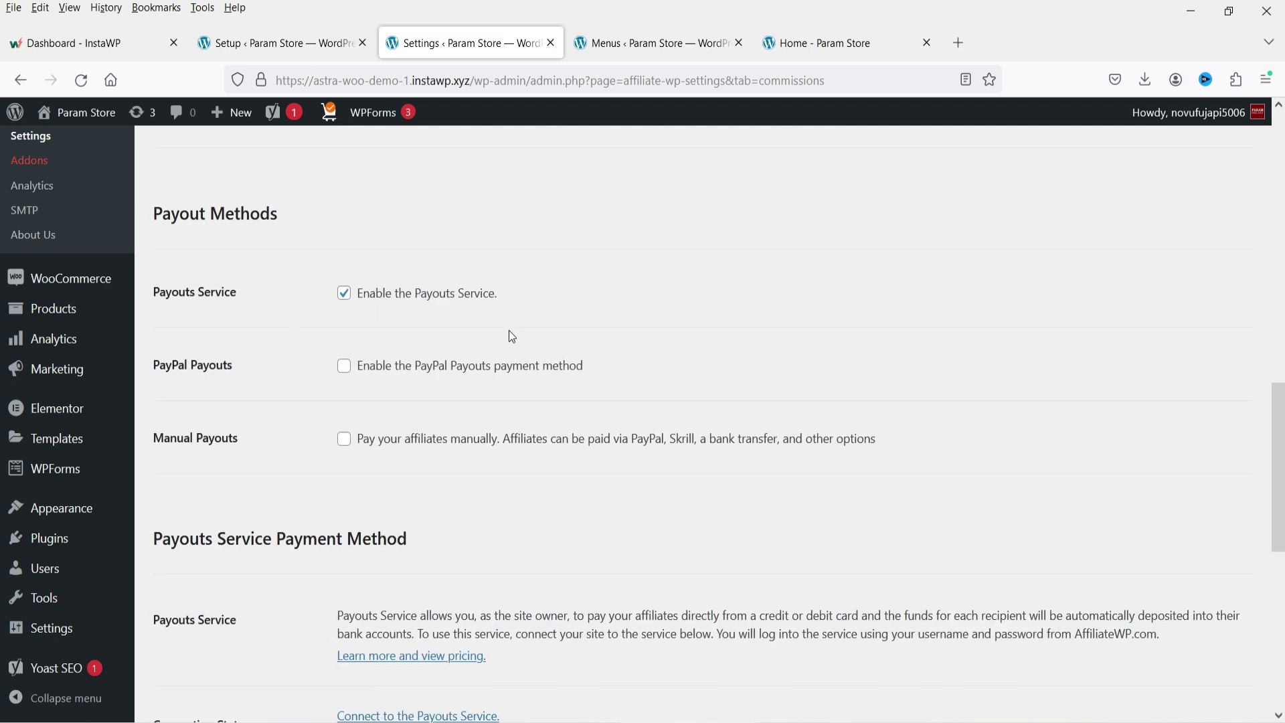
pyautogui.click(346, 370)
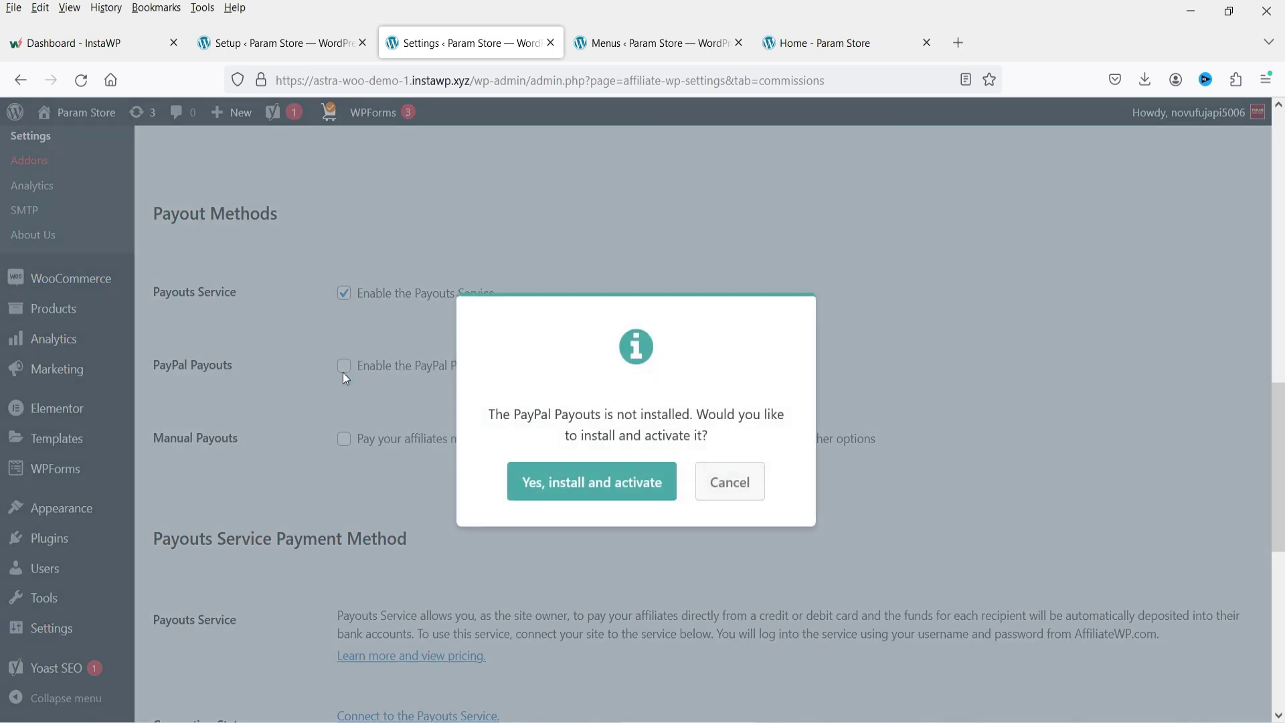
pyautogui.click(564, 487)
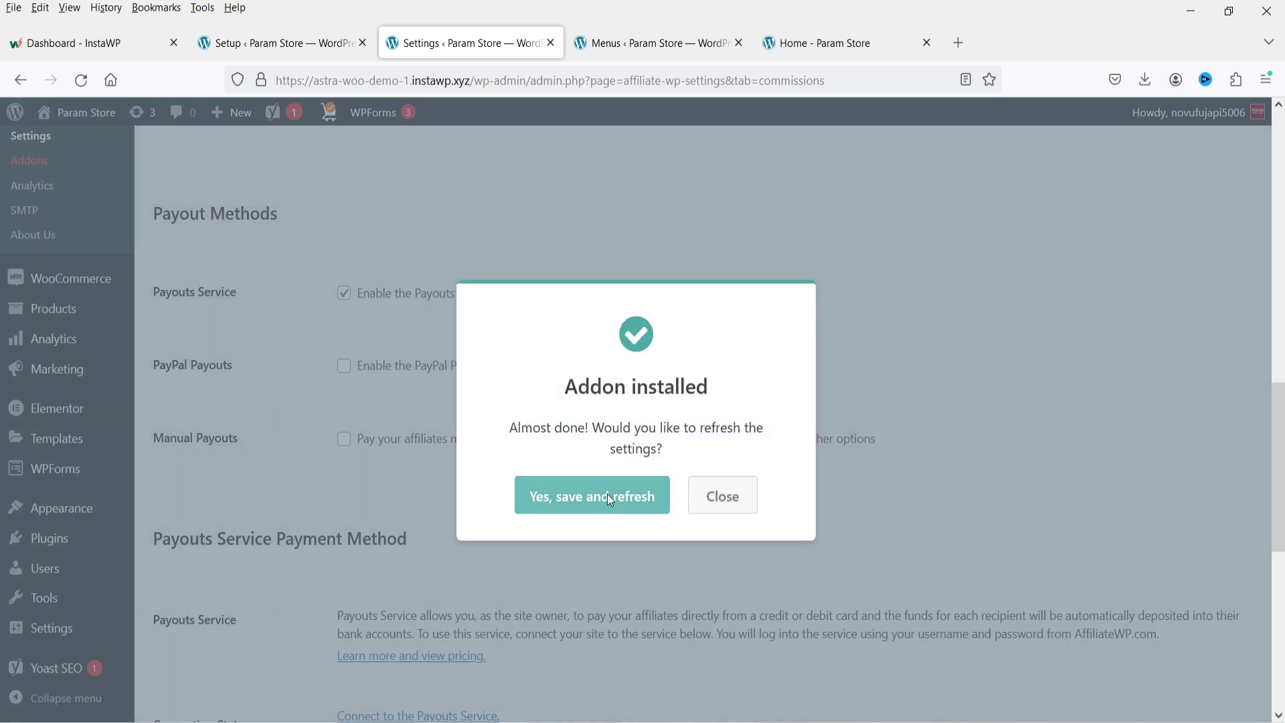
pyautogui.click(626, 493)
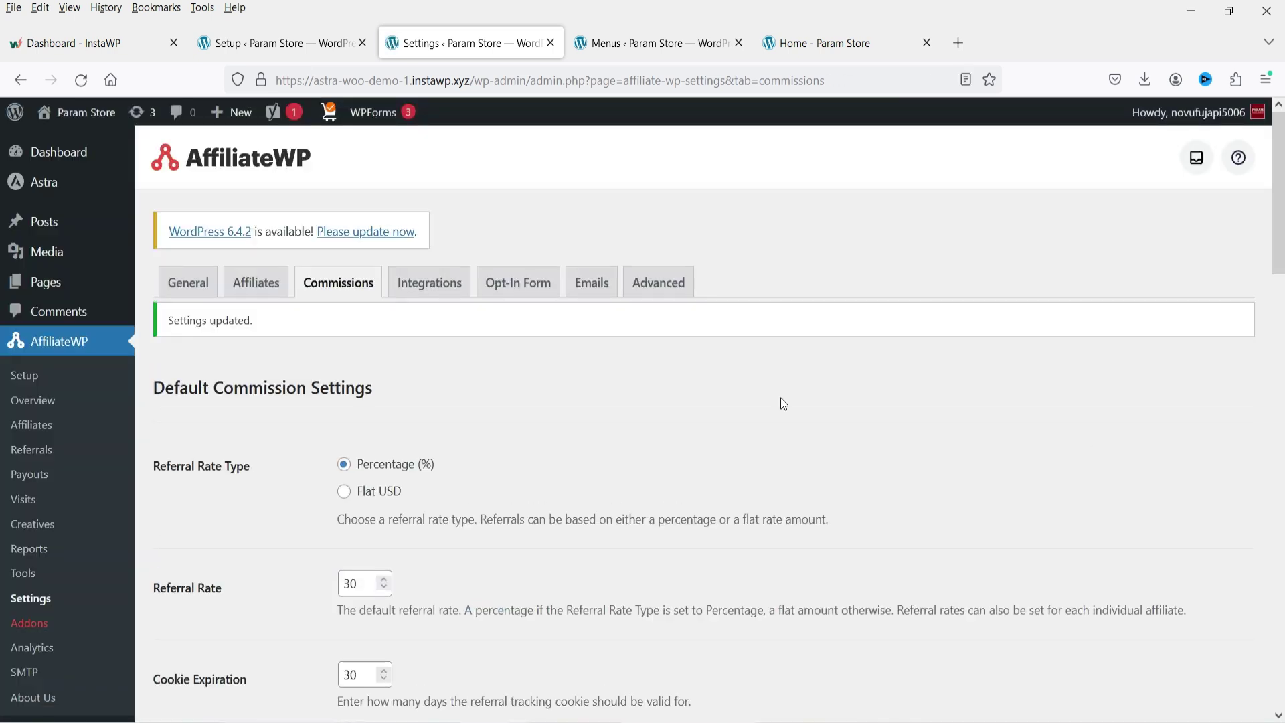
# Examine the payout methods, the Payouts Service connection, and the registration description and notice fields
pyautogui.scroll(-13, 714, 403)
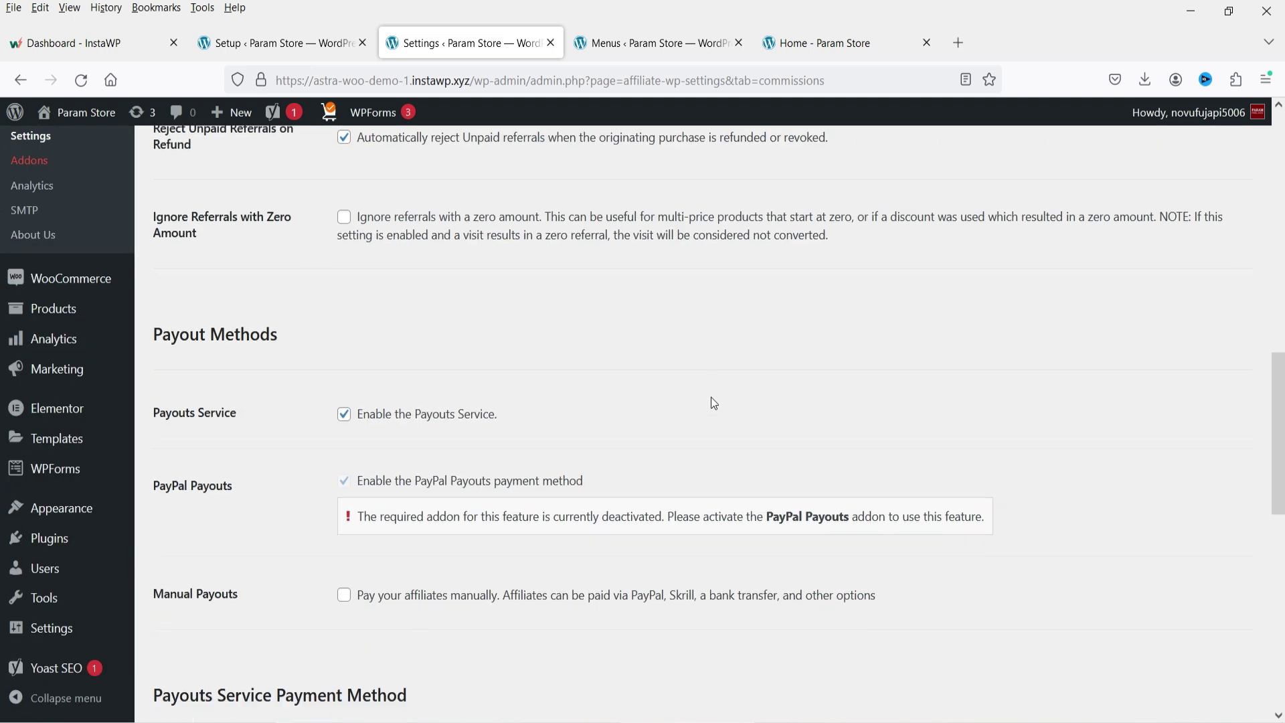
pyautogui.scroll(-2, 714, 403)
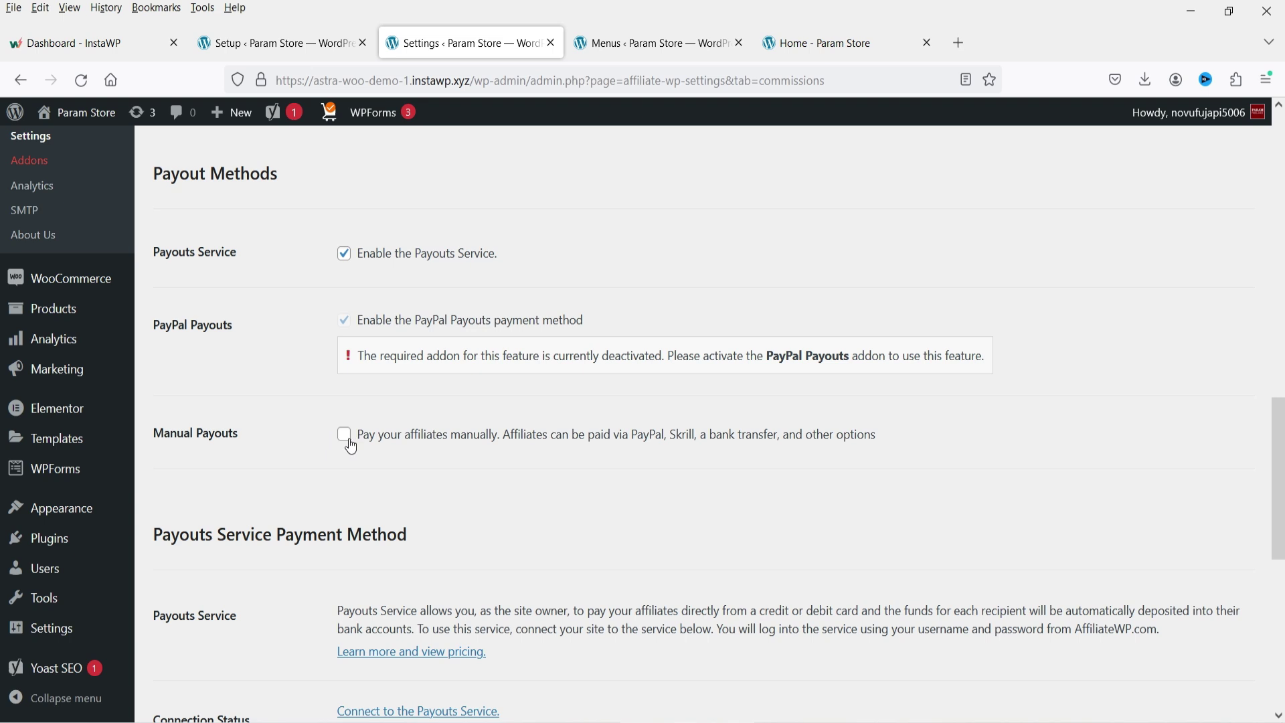
pyautogui.scroll(-2, 321, 262)
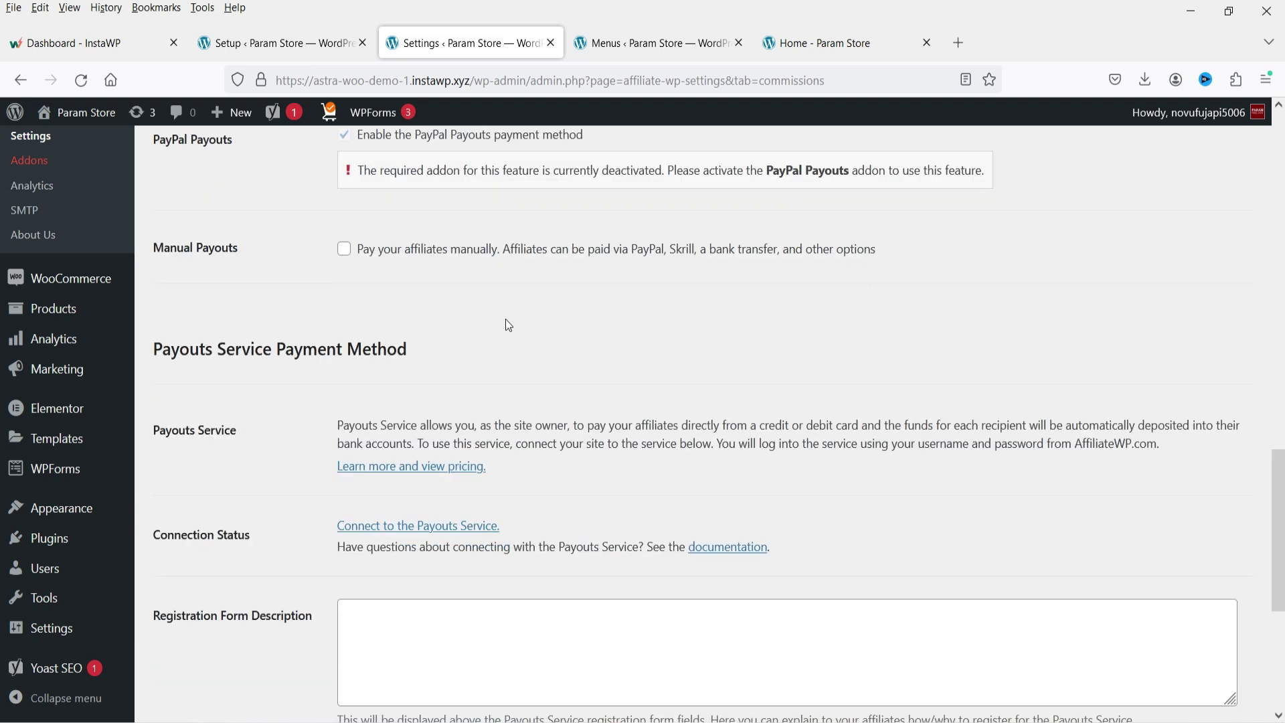
pyautogui.scroll(-2, 506, 322)
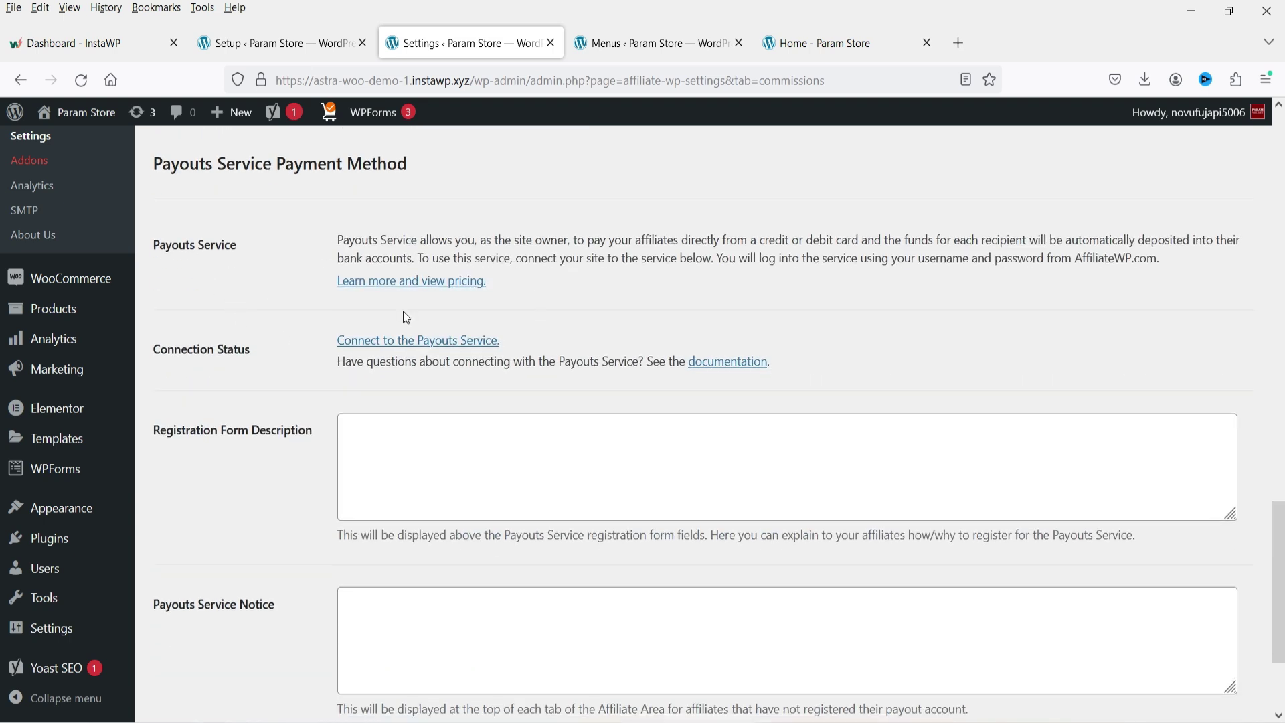
pyautogui.scroll(-2, 338, 392)
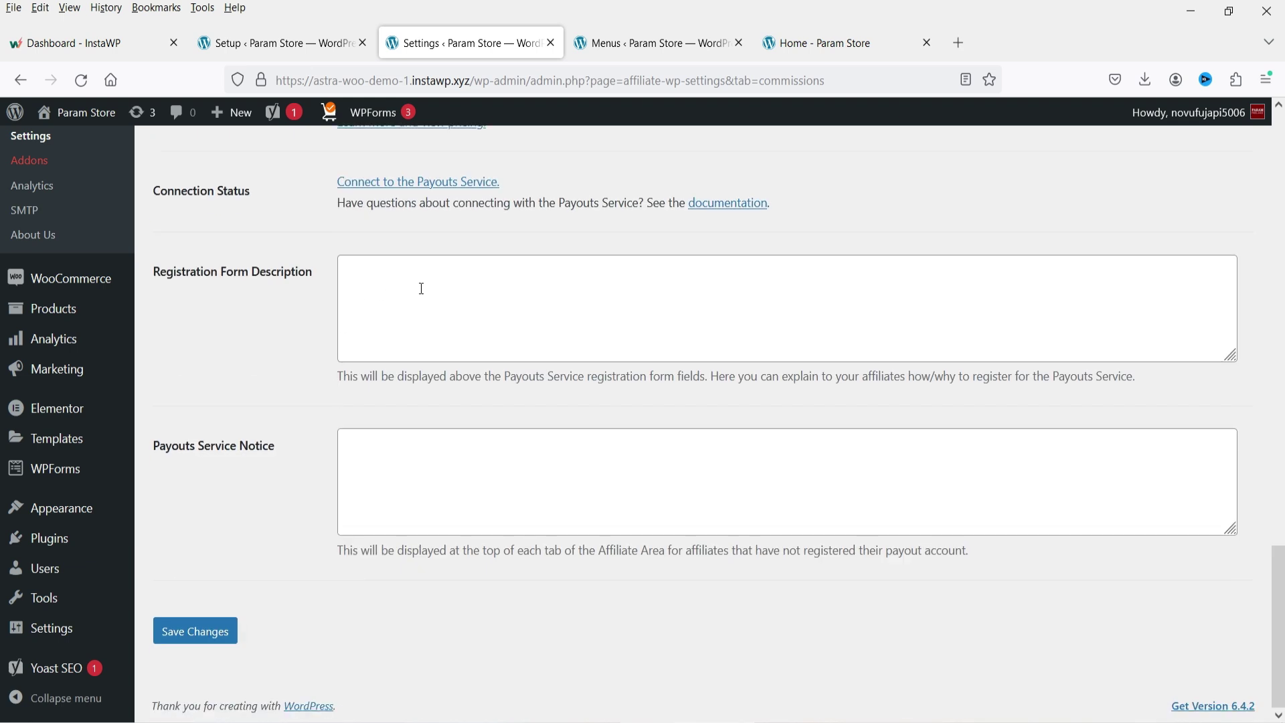
pyautogui.click(435, 480)
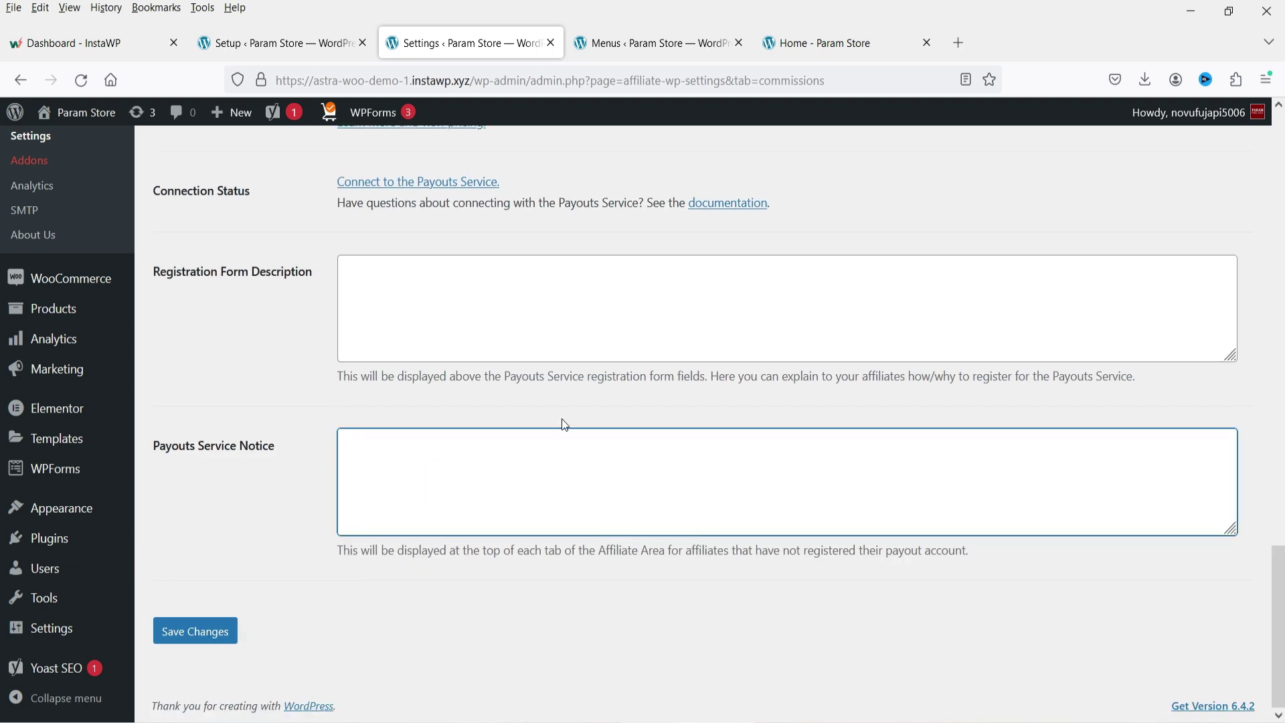
# Try to install and activate the PayPal Payouts addon from the payout methods in the Commissions settings
pyautogui.scroll(2, 636, 522)
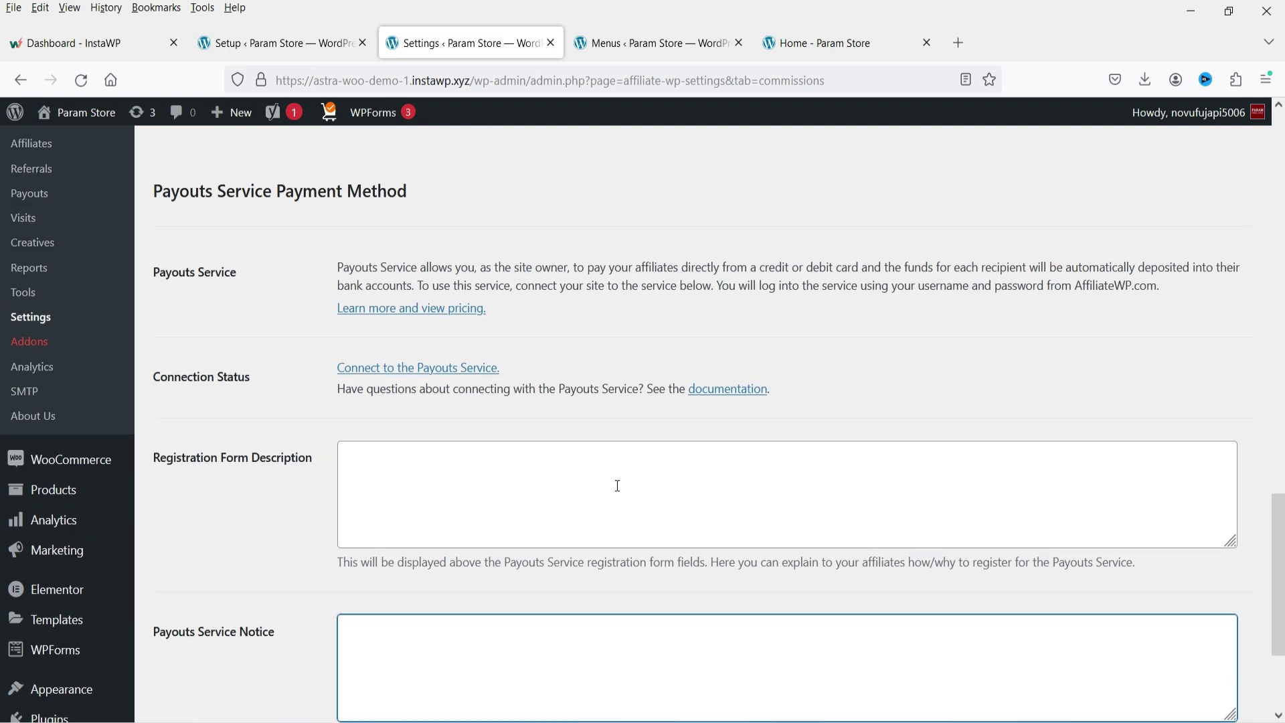
pyautogui.scroll(5, 617, 485)
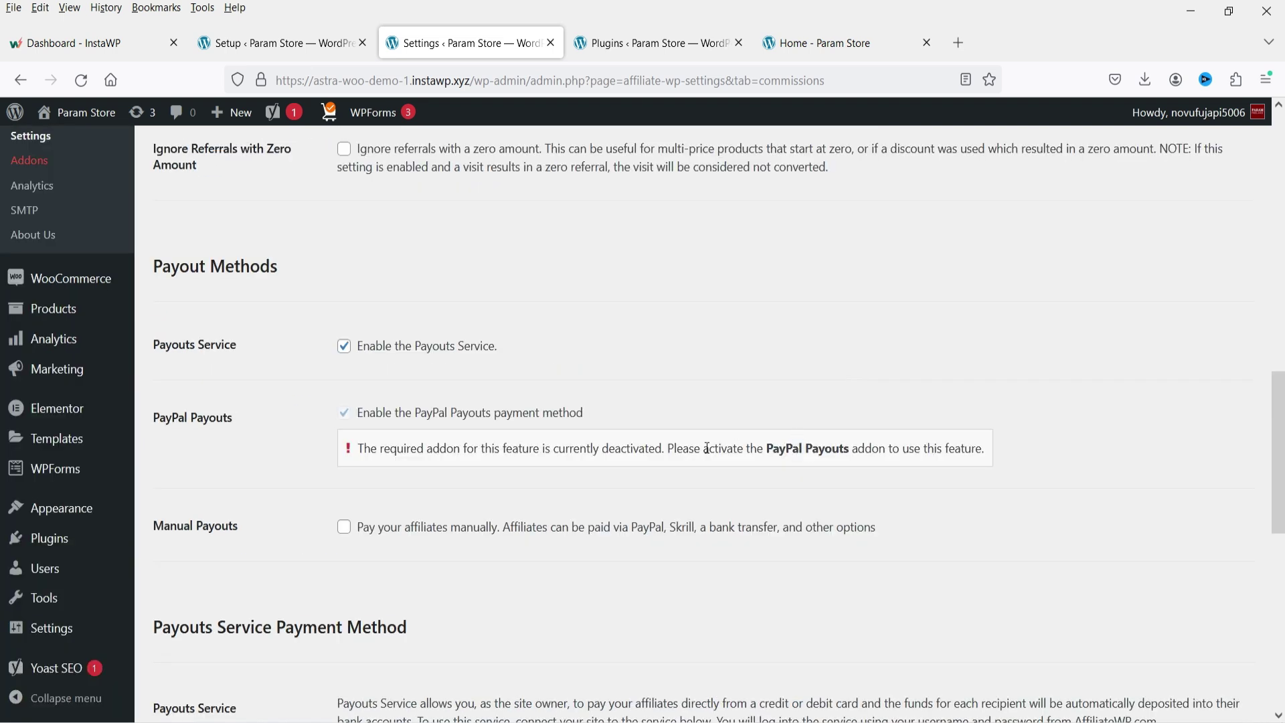
pyautogui.click(802, 459)
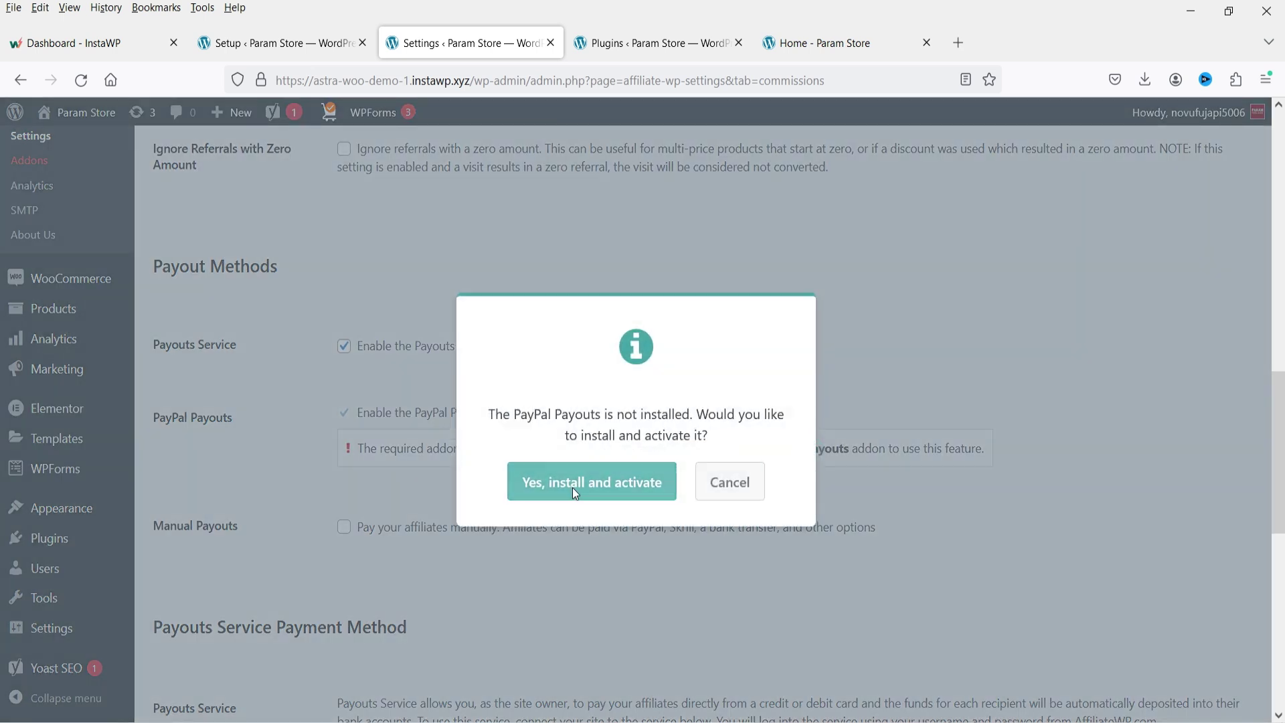
pyautogui.click(572, 487)
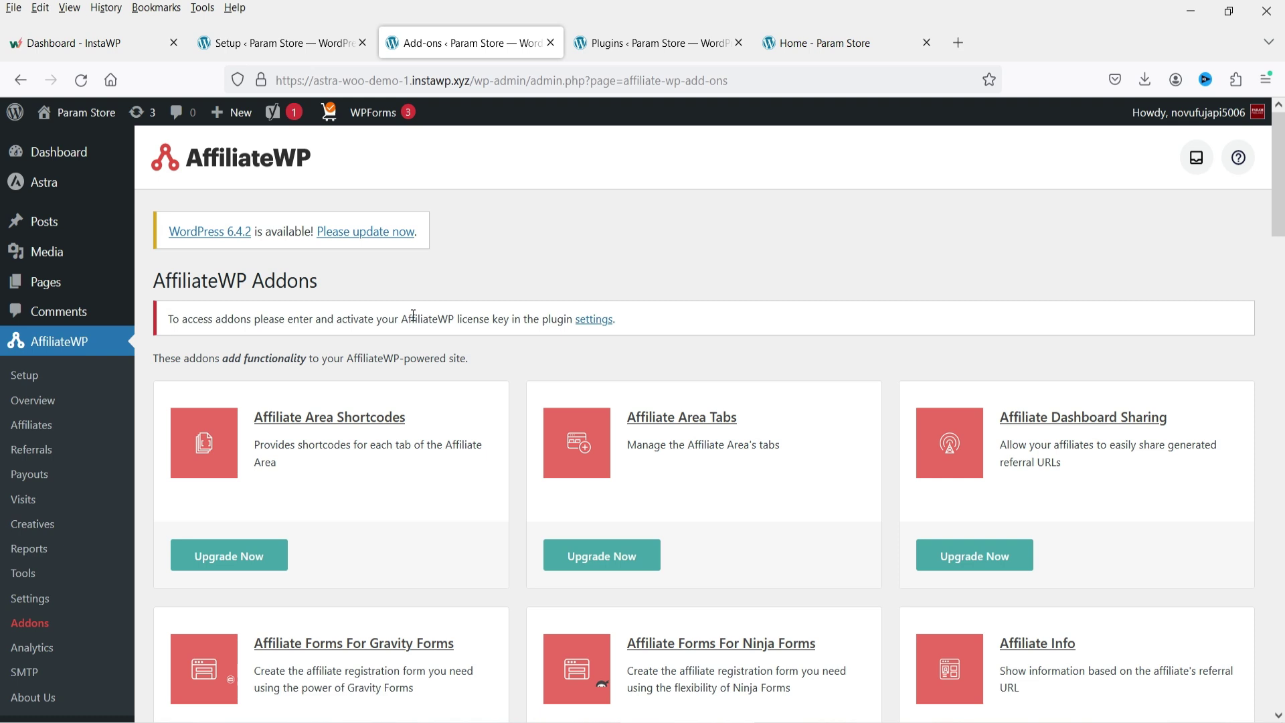
# Enable the WooCommerce integration in the AffiliateWP Integrations settings and save the changes
pyautogui.click(39, 603)
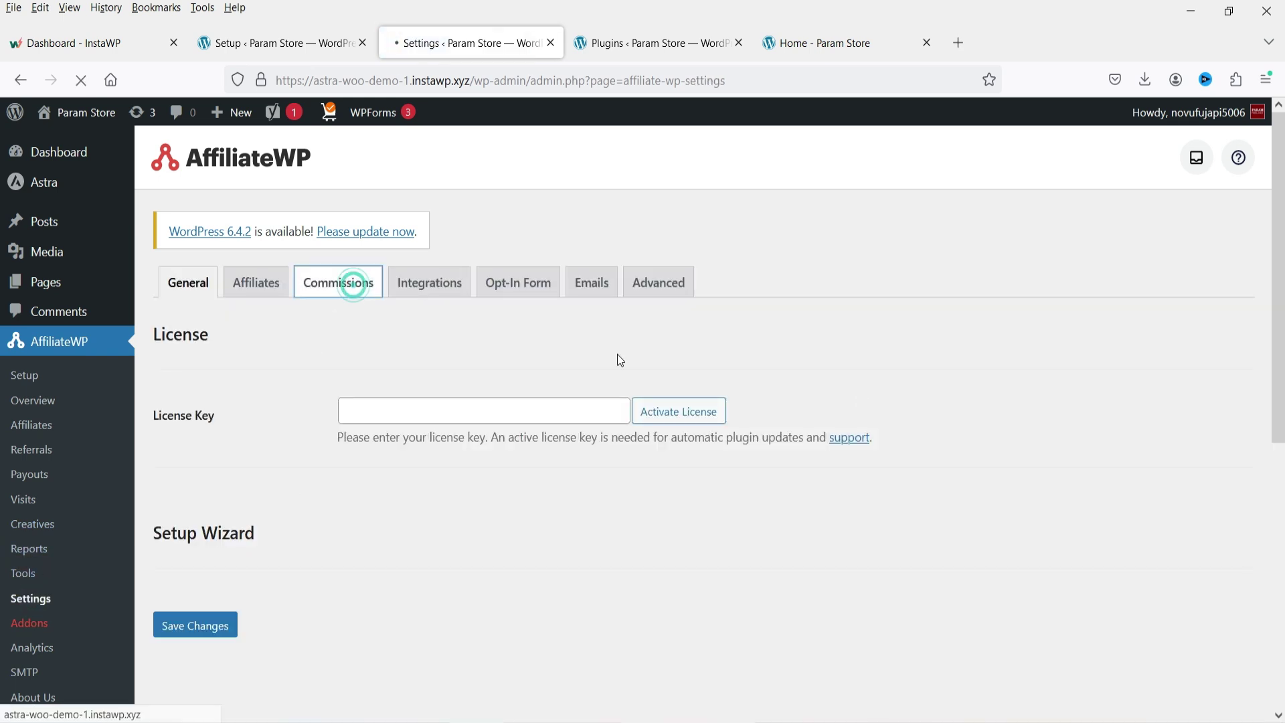
pyautogui.click(424, 287)
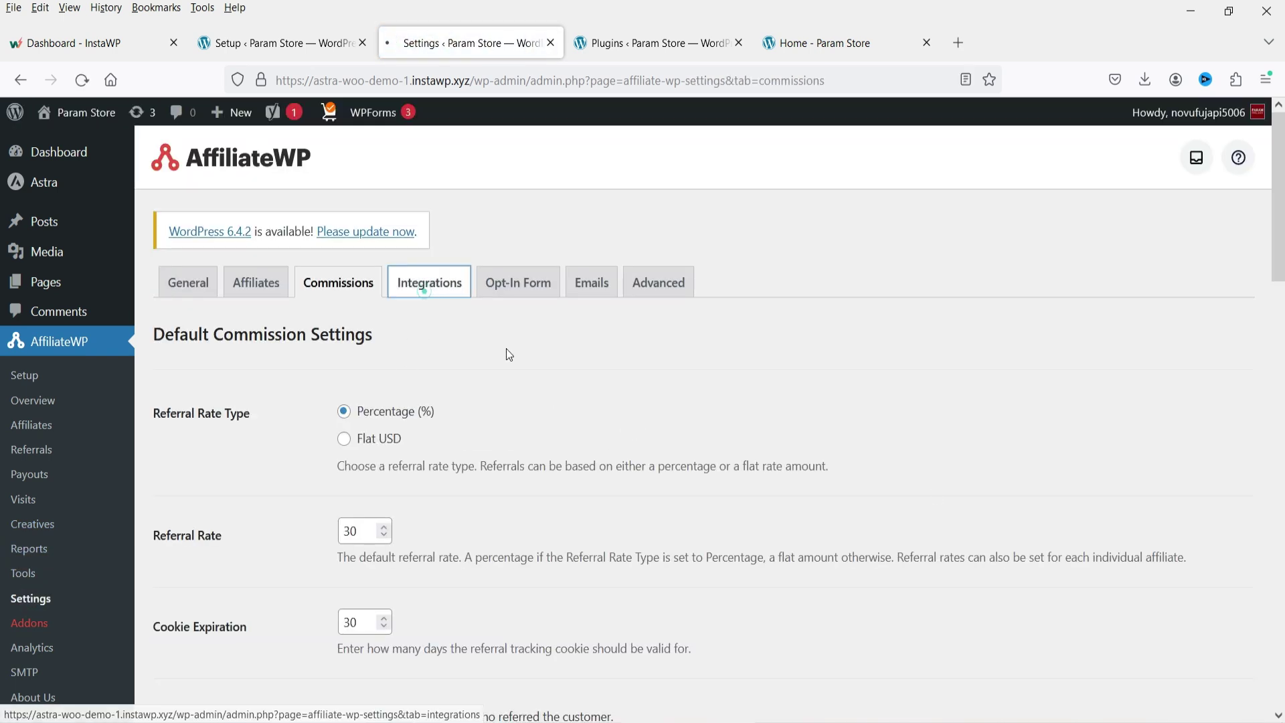
pyautogui.scroll(-2, 932, 492)
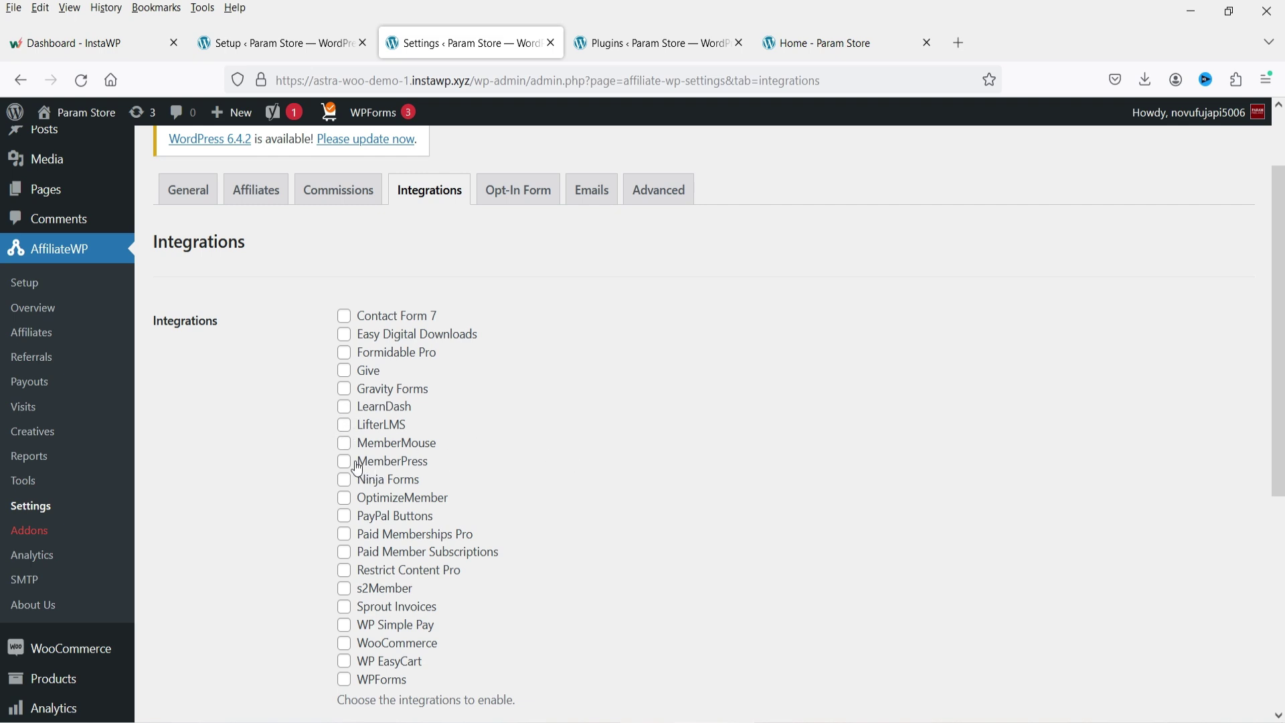
pyautogui.scroll(-3, 550, 463)
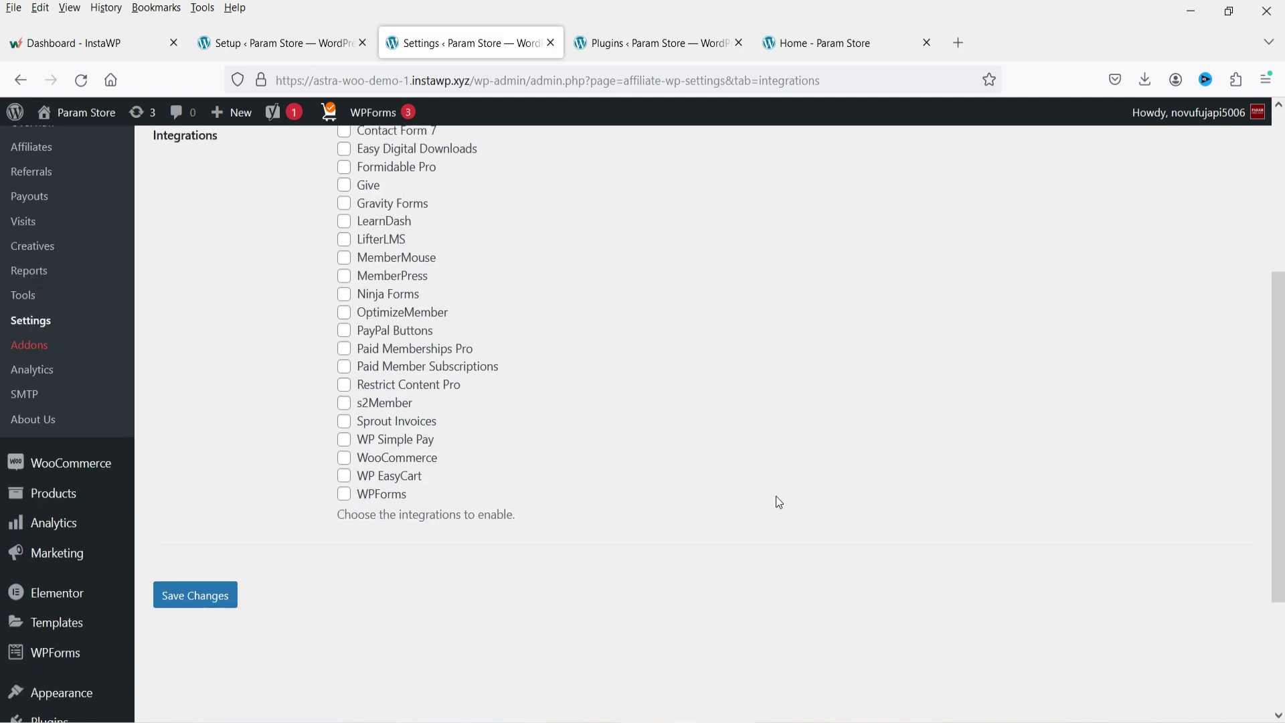
pyautogui.click(343, 458)
pyautogui.click(211, 602)
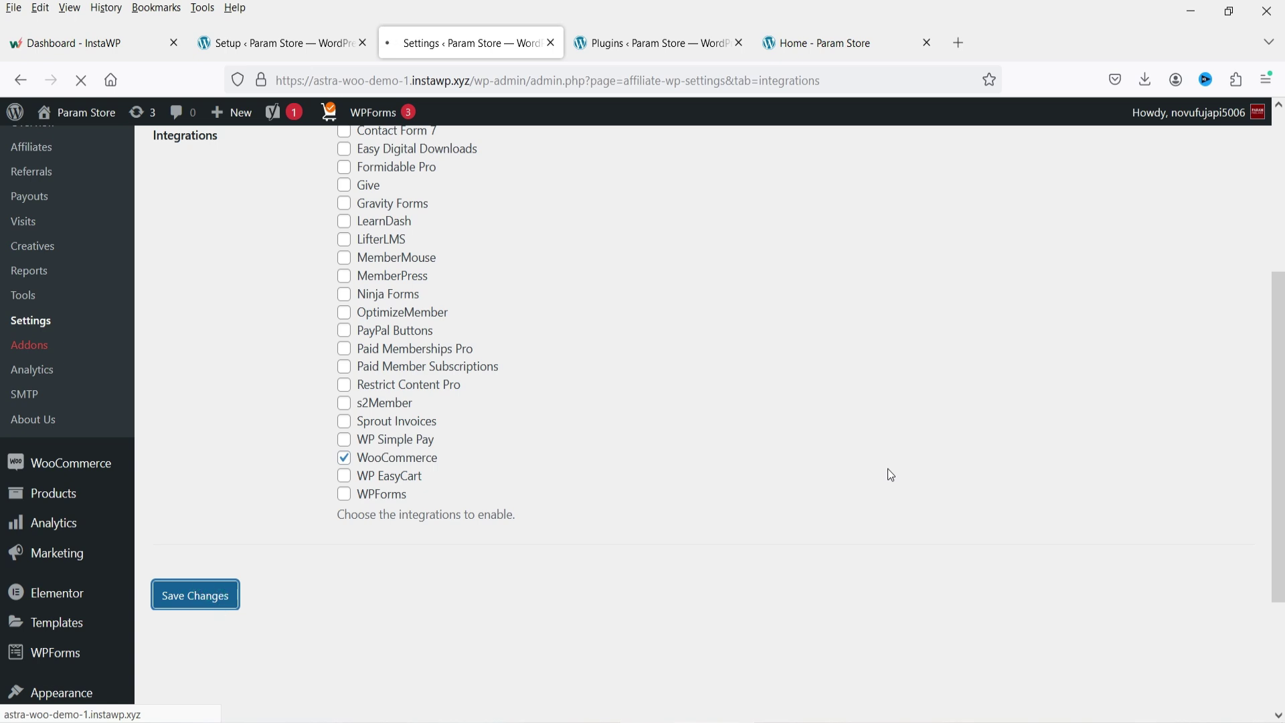
pyautogui.scroll(-6, 821, 461)
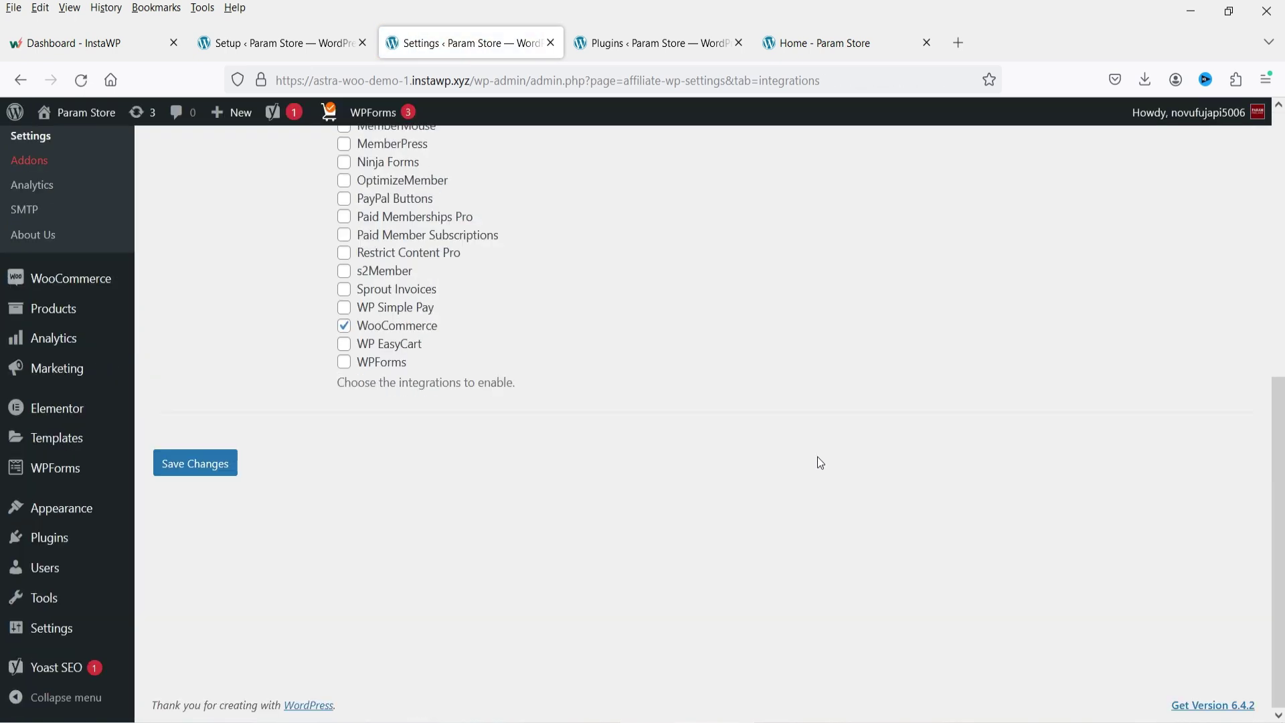
pyautogui.scroll(6, 821, 461)
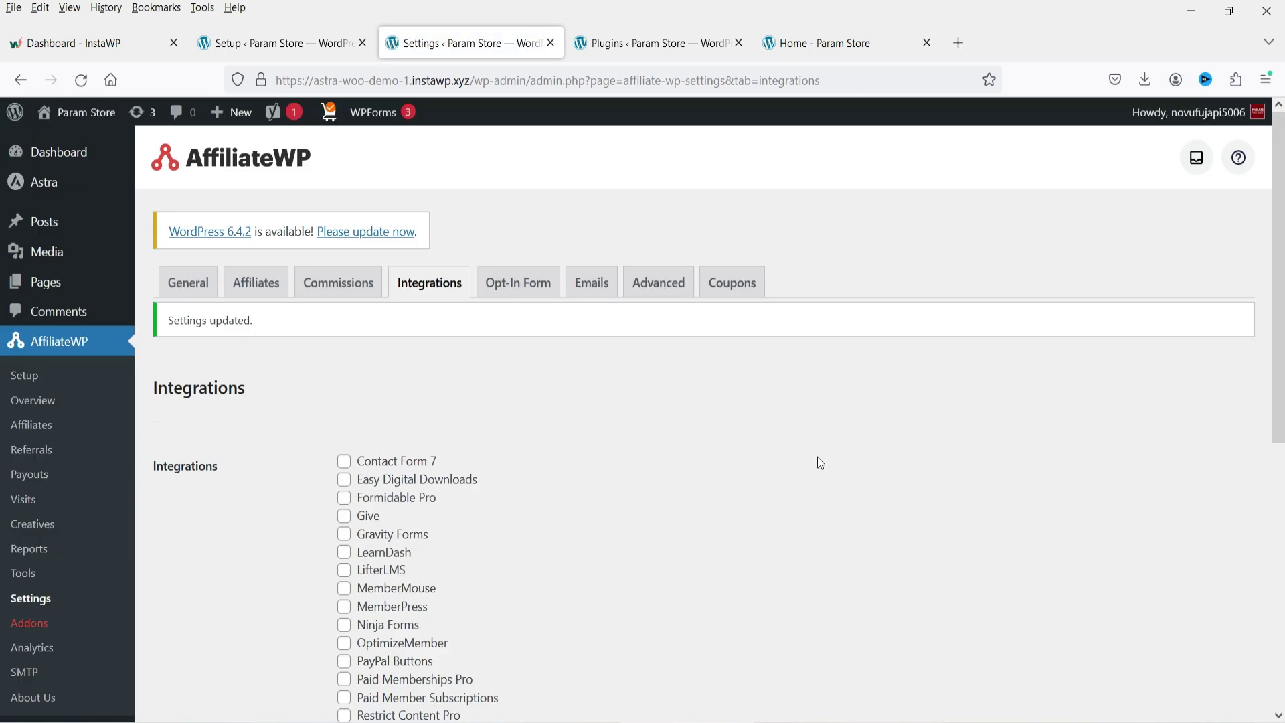
# Examine the Opt-In Form settings and the email options, including the sender fields and the email notifications
pyautogui.click(543, 291)
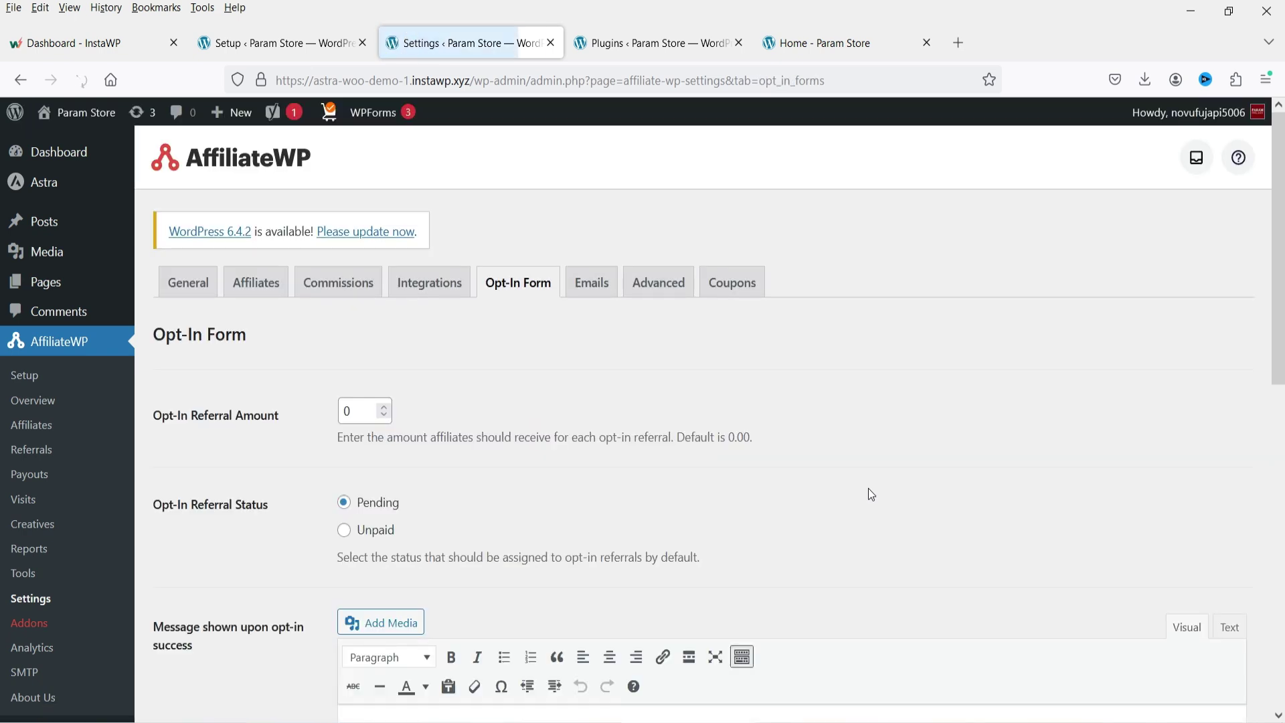
pyautogui.click(592, 285)
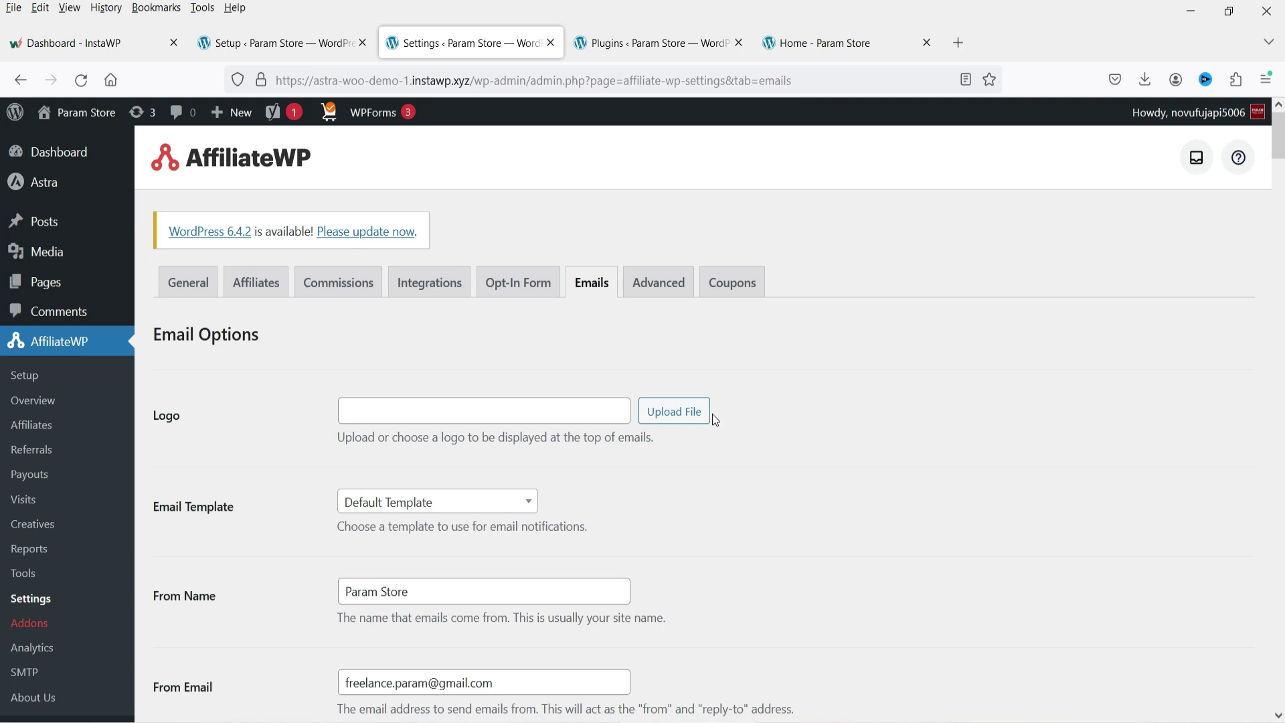
pyautogui.scroll(-5, 743, 438)
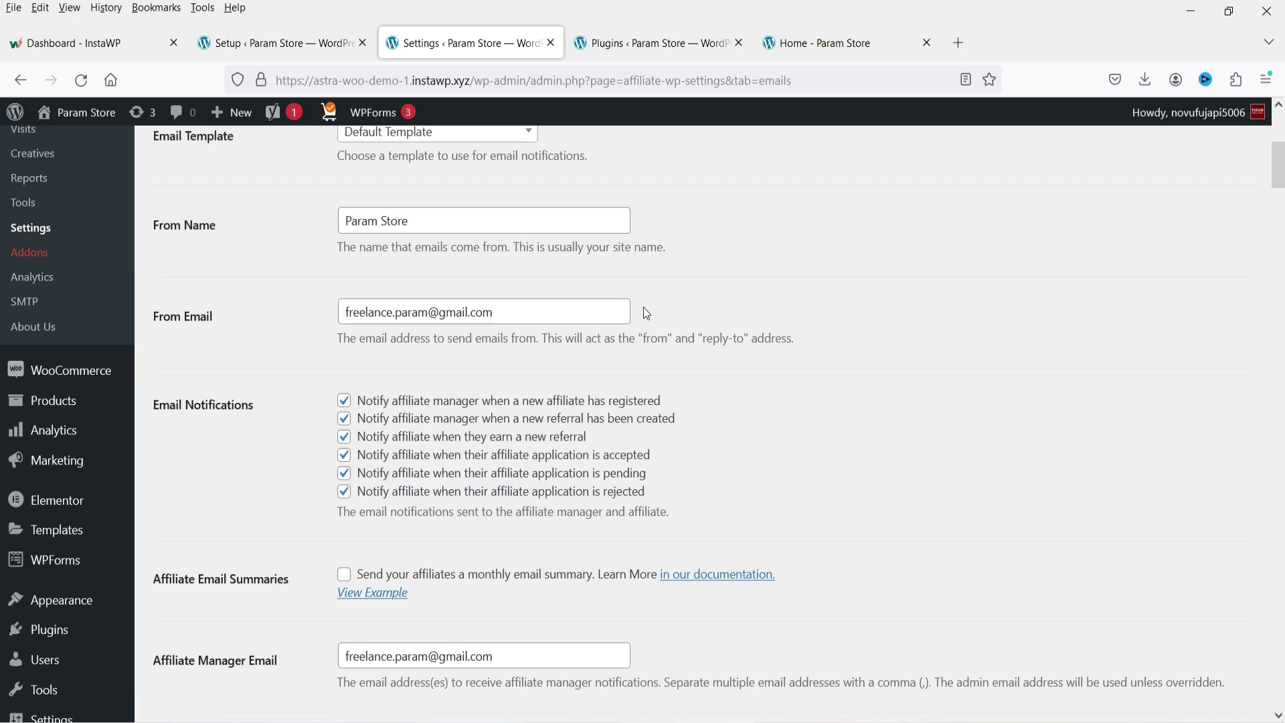
pyautogui.scroll(-10, 678, 326)
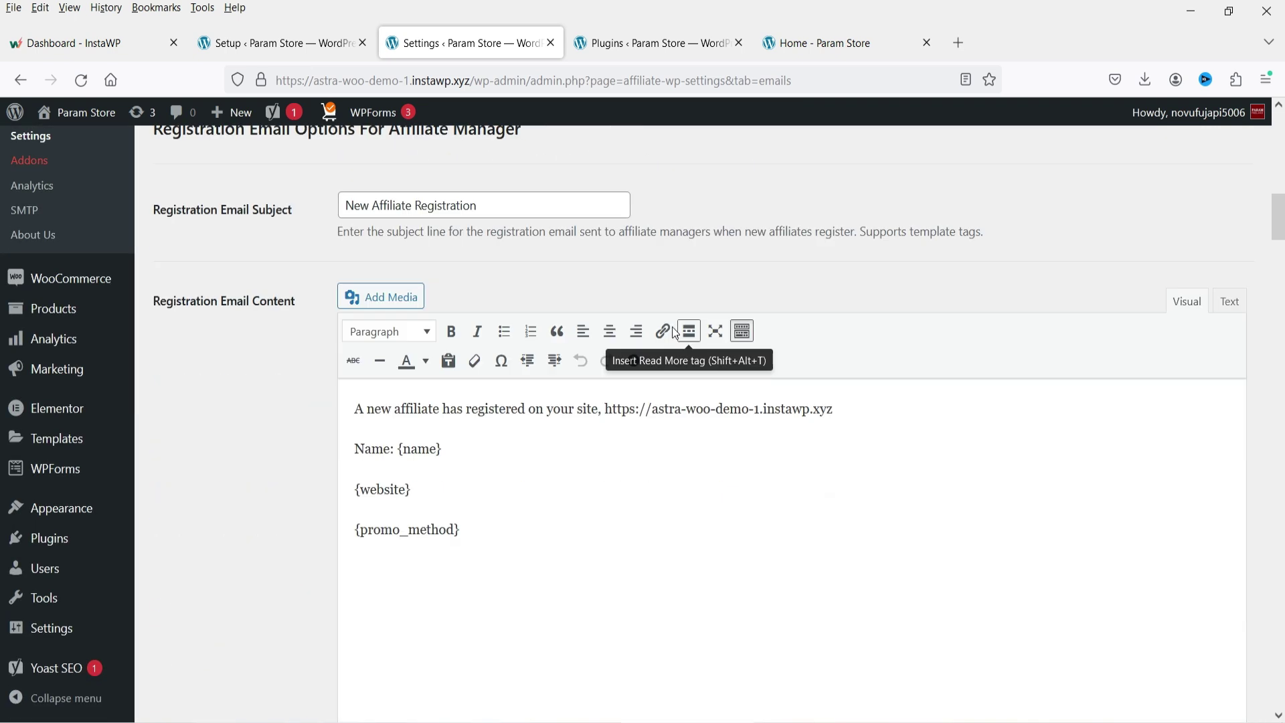
pyautogui.scroll(10, 970, 350)
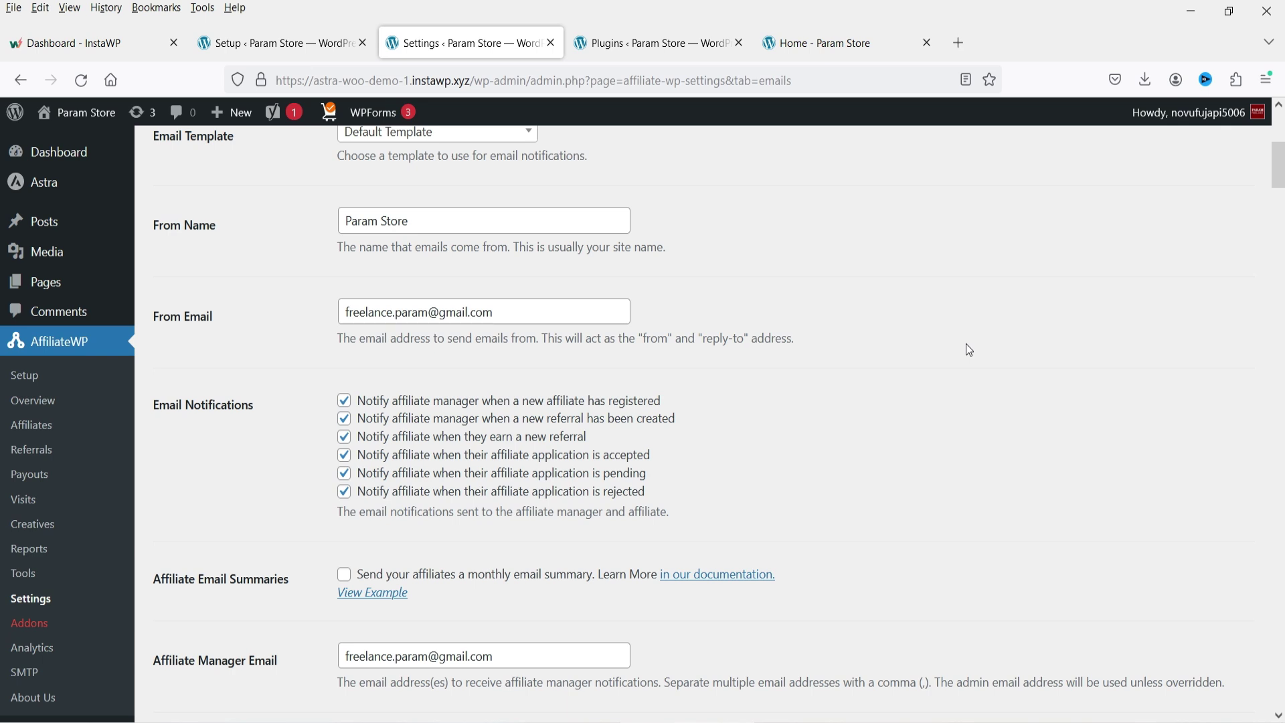
pyautogui.scroll(-10, 969, 350)
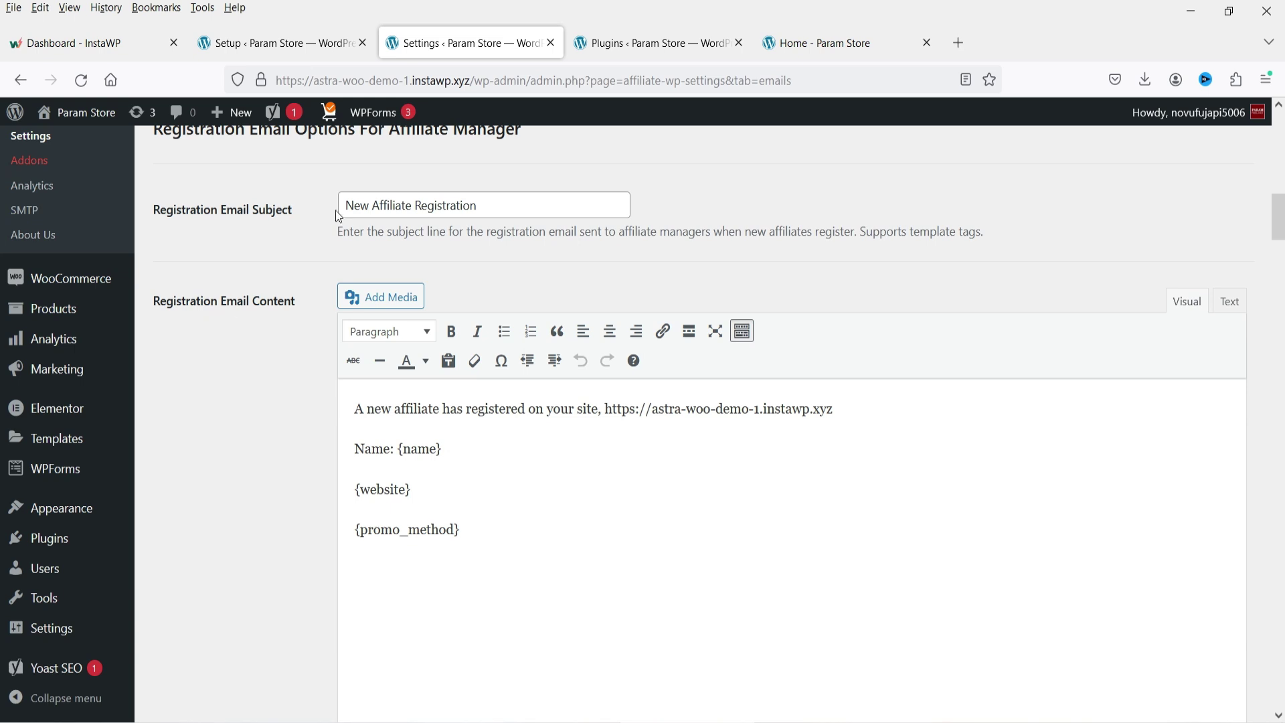
# Examine the registration email for the affiliate manager and the new referral emails for the manager and the affiliate
pyautogui.moveTo(510, 213); pyautogui.dragTo(277, 214)
pyautogui.click(590, 475)
pyautogui.scroll(-15, 612, 512)
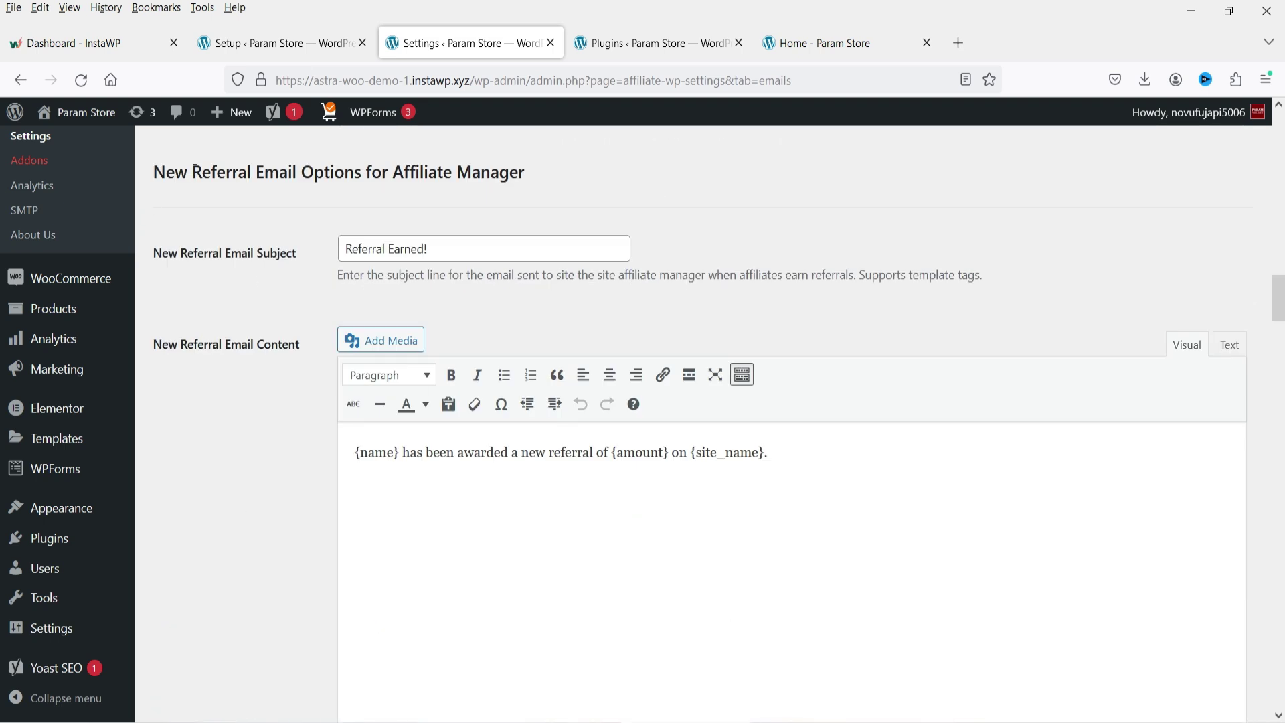
pyautogui.moveTo(195, 170); pyautogui.dragTo(556, 181)
pyautogui.click(590, 182)
pyautogui.scroll(-3, 543, 360)
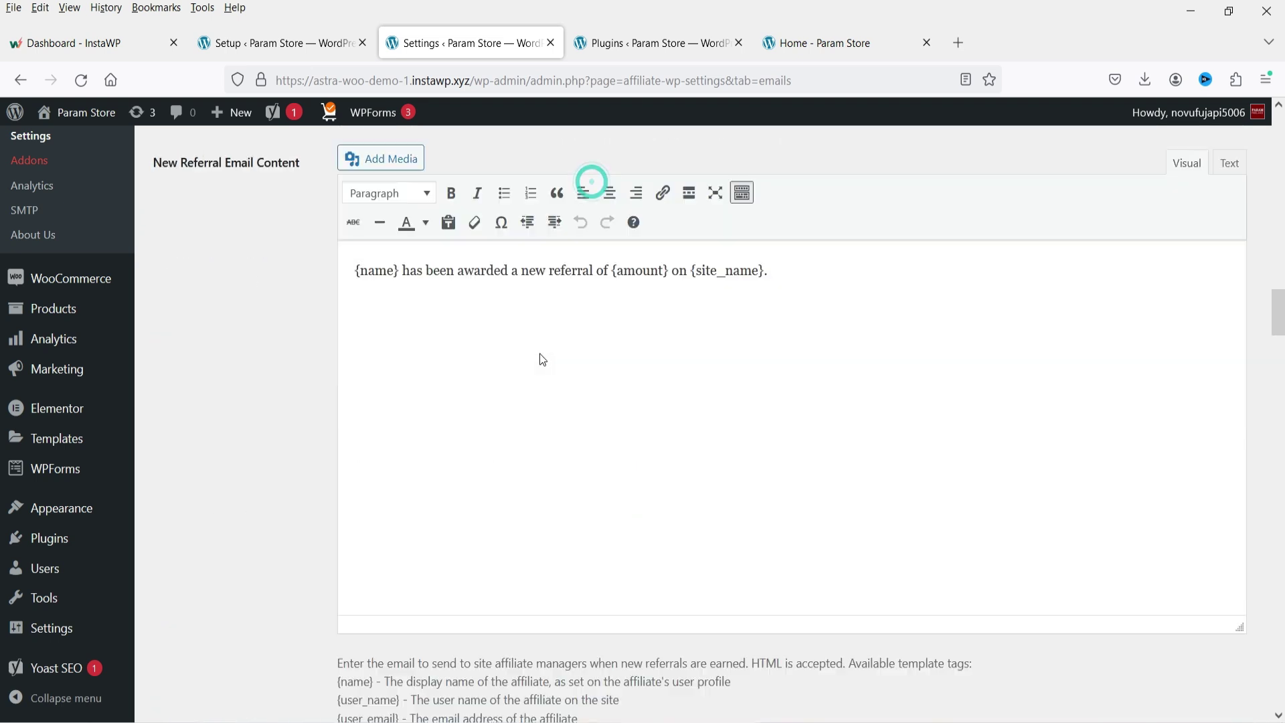
pyautogui.scroll(-5, 538, 360)
pyautogui.moveTo(235, 306); pyautogui.dragTo(541, 324)
pyautogui.scroll(-7, 730, 368)
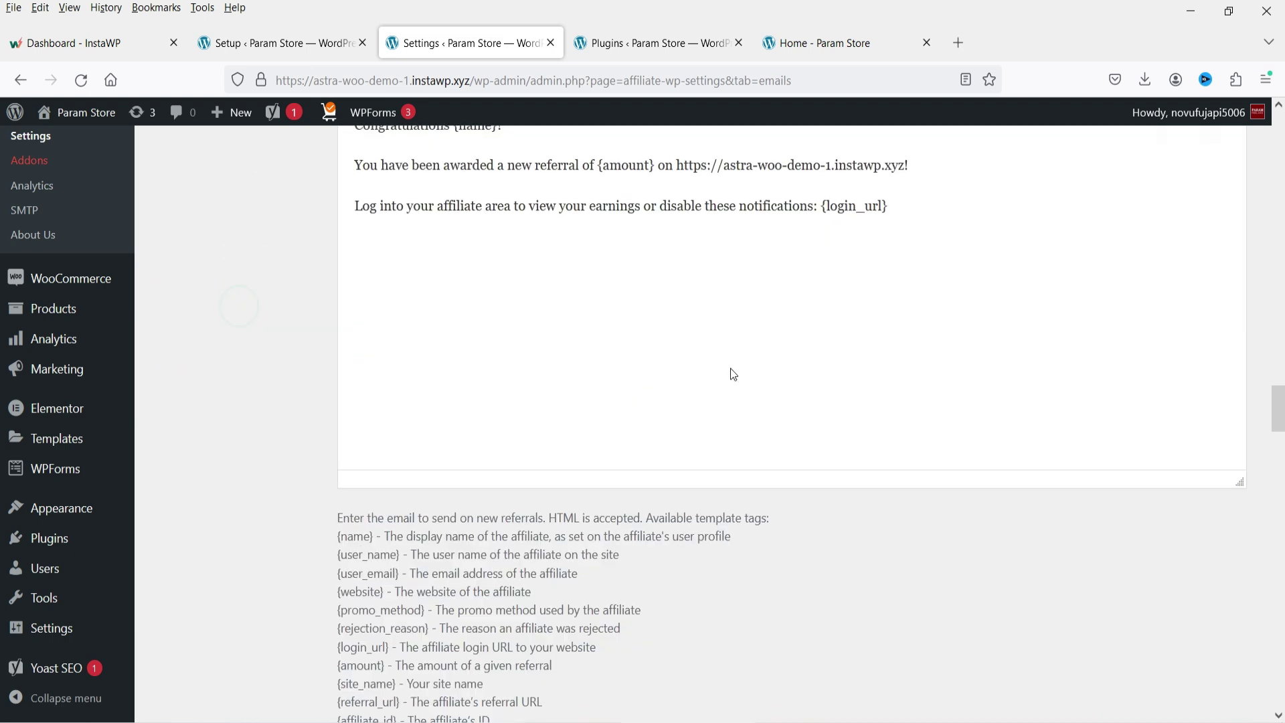
pyautogui.scroll(2, 882, 355)
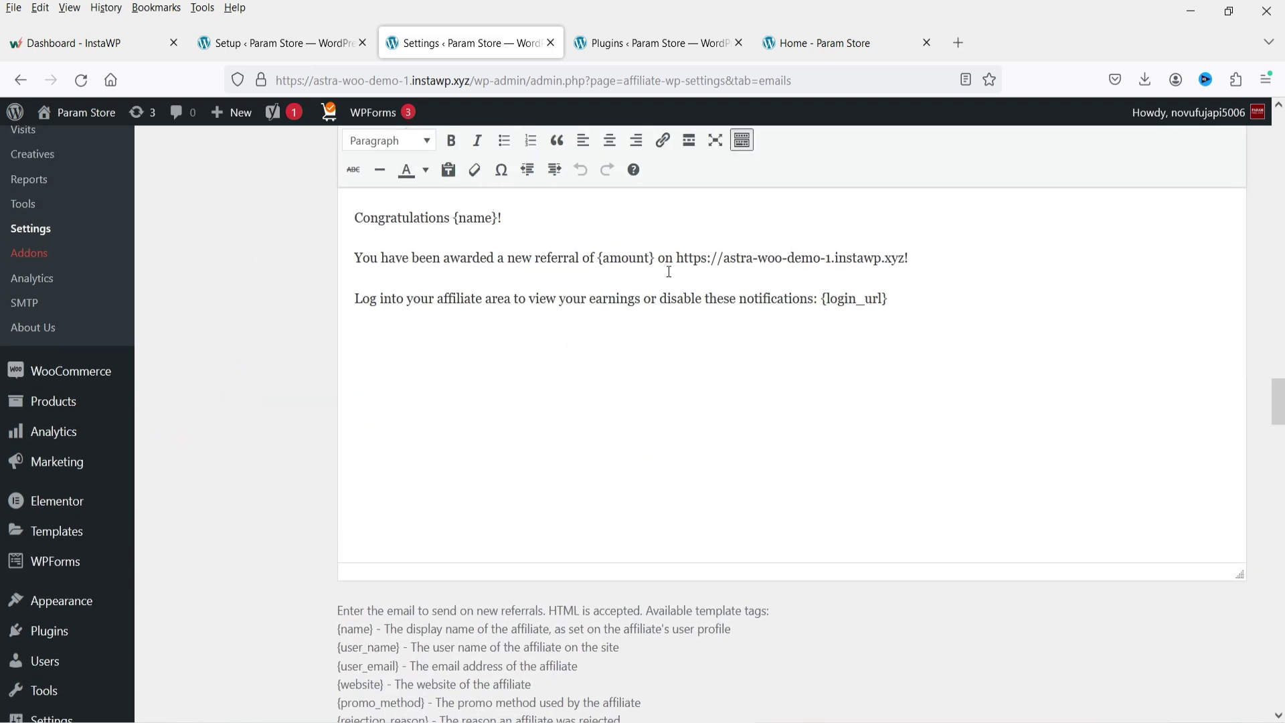
pyautogui.scroll(15, 914, 370)
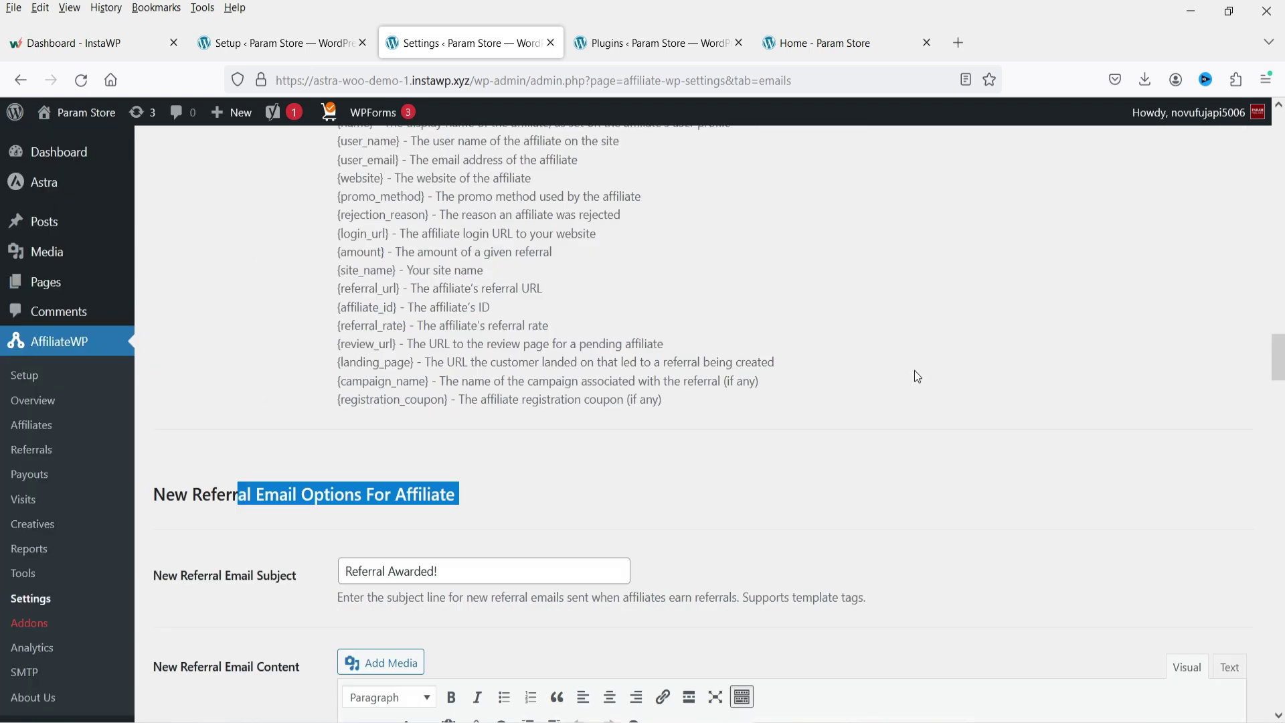
# Check the currency choices, symbol position, separators and tracking options in the Advanced settings
pyautogui.click(659, 281)
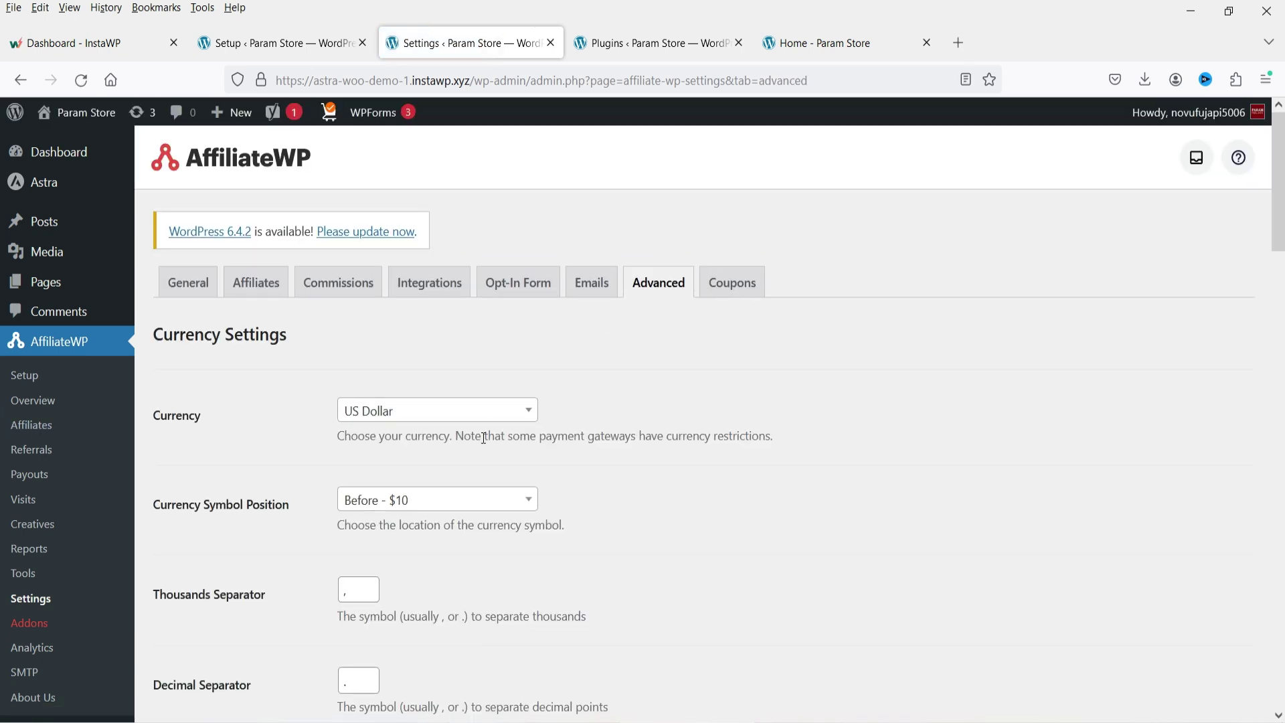
pyautogui.click(512, 410)
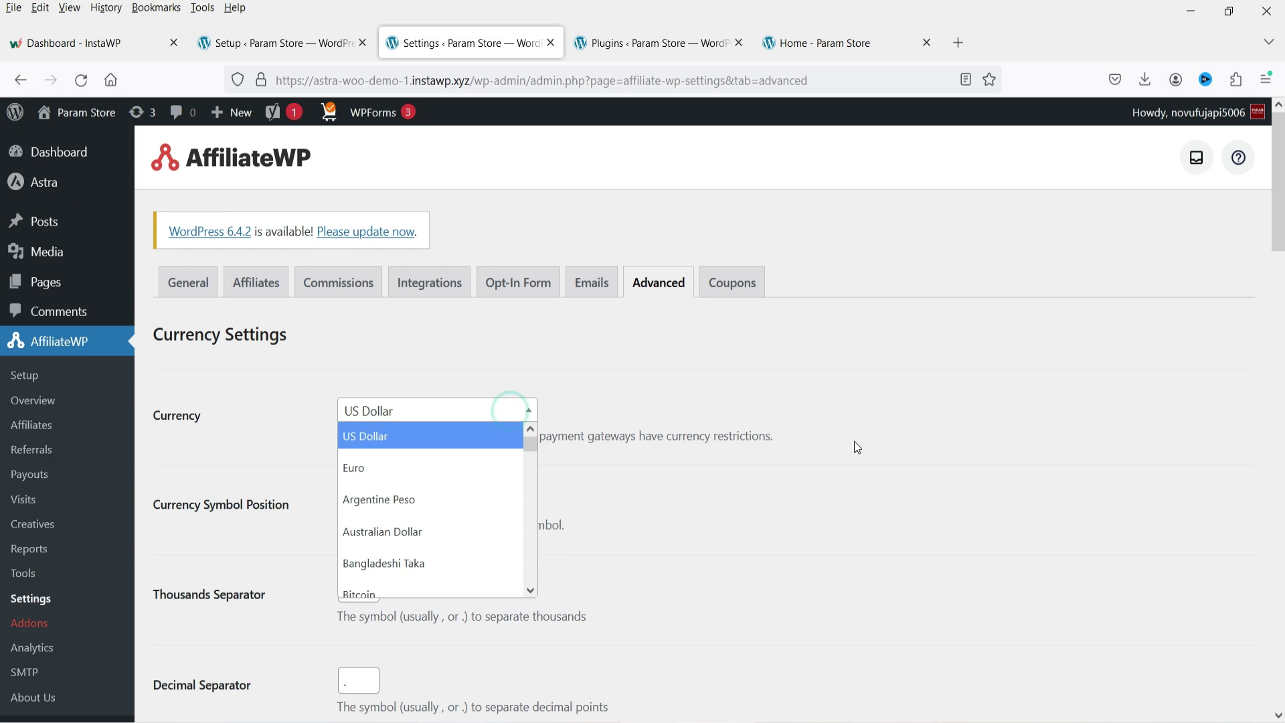
pyautogui.click(855, 425)
pyautogui.scroll(-5, 462, 398)
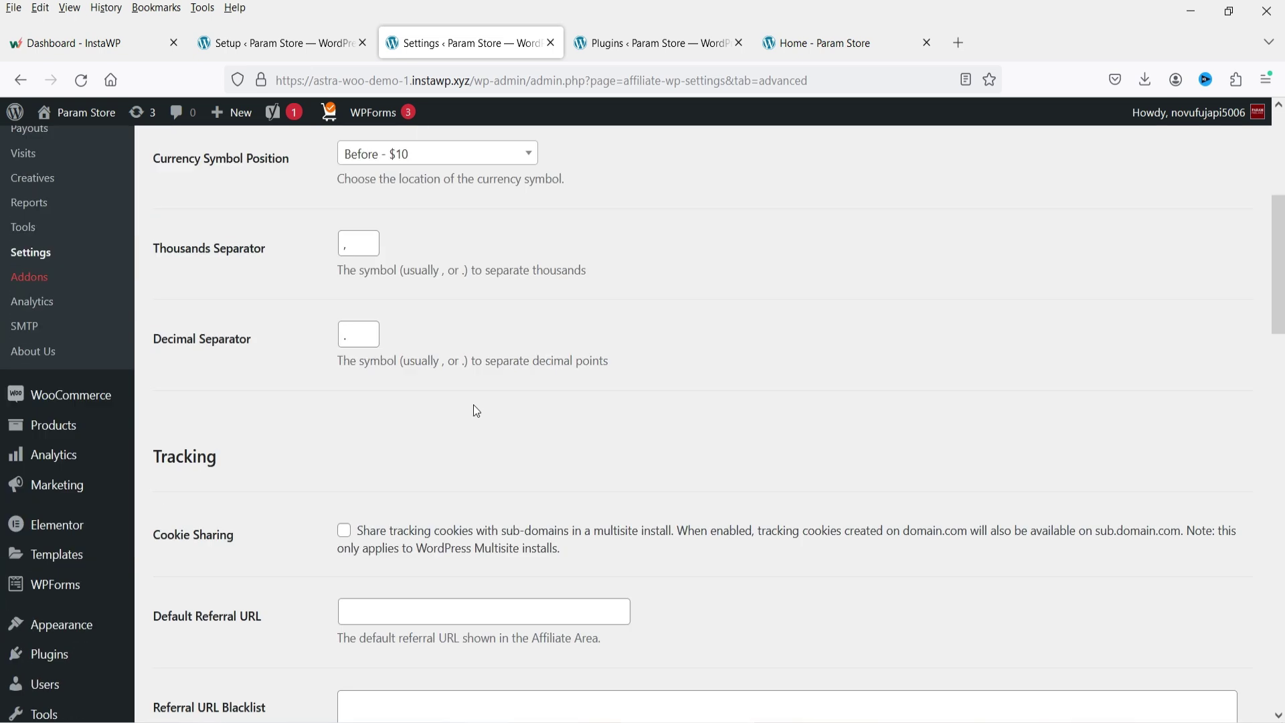
pyautogui.scroll(6, 857, 375)
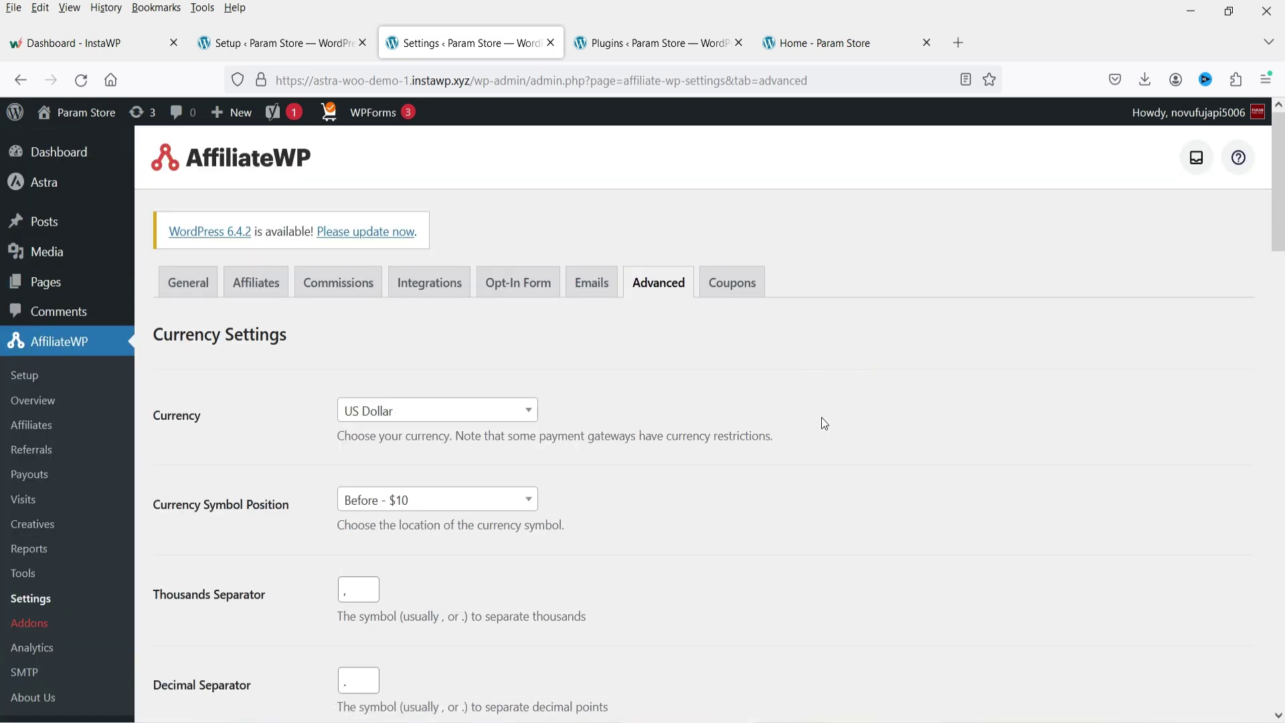
# Examine the AffiliateWP Overview, Affiliates, Referrals, Payouts and Visits pages
pyautogui.click(48, 407)
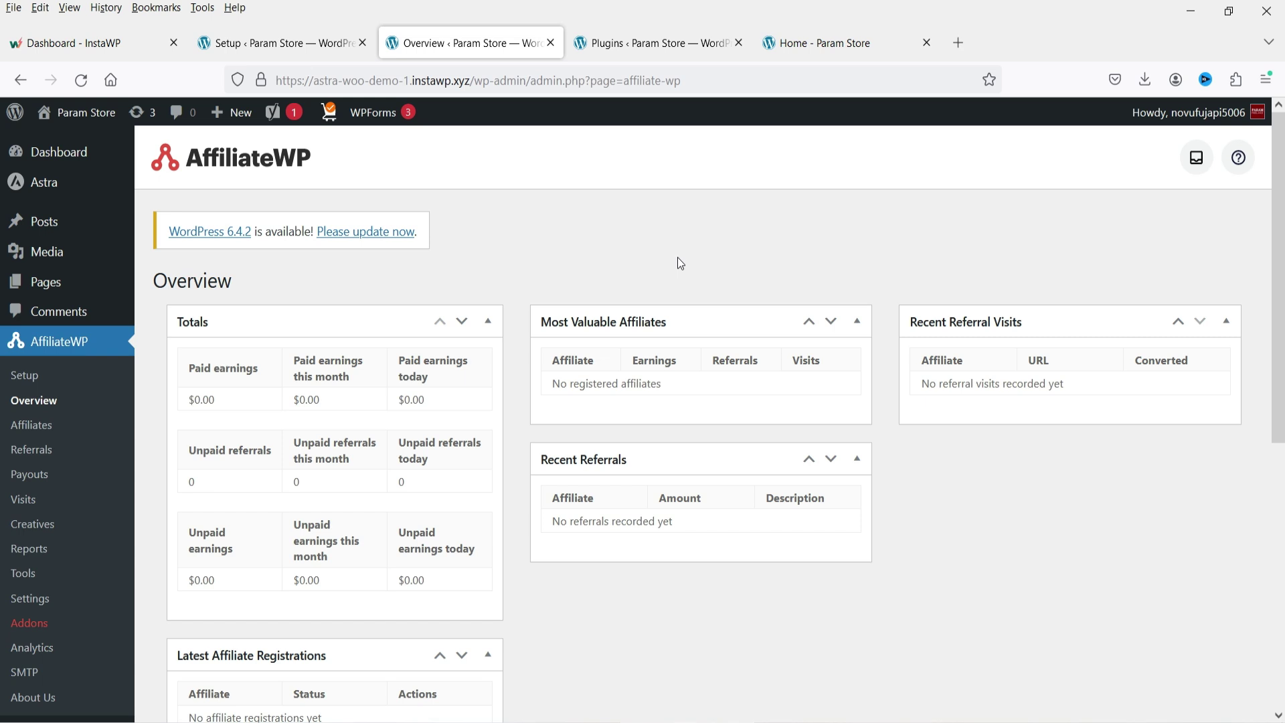
pyautogui.click(1052, 523)
pyautogui.scroll(-2, 1046, 520)
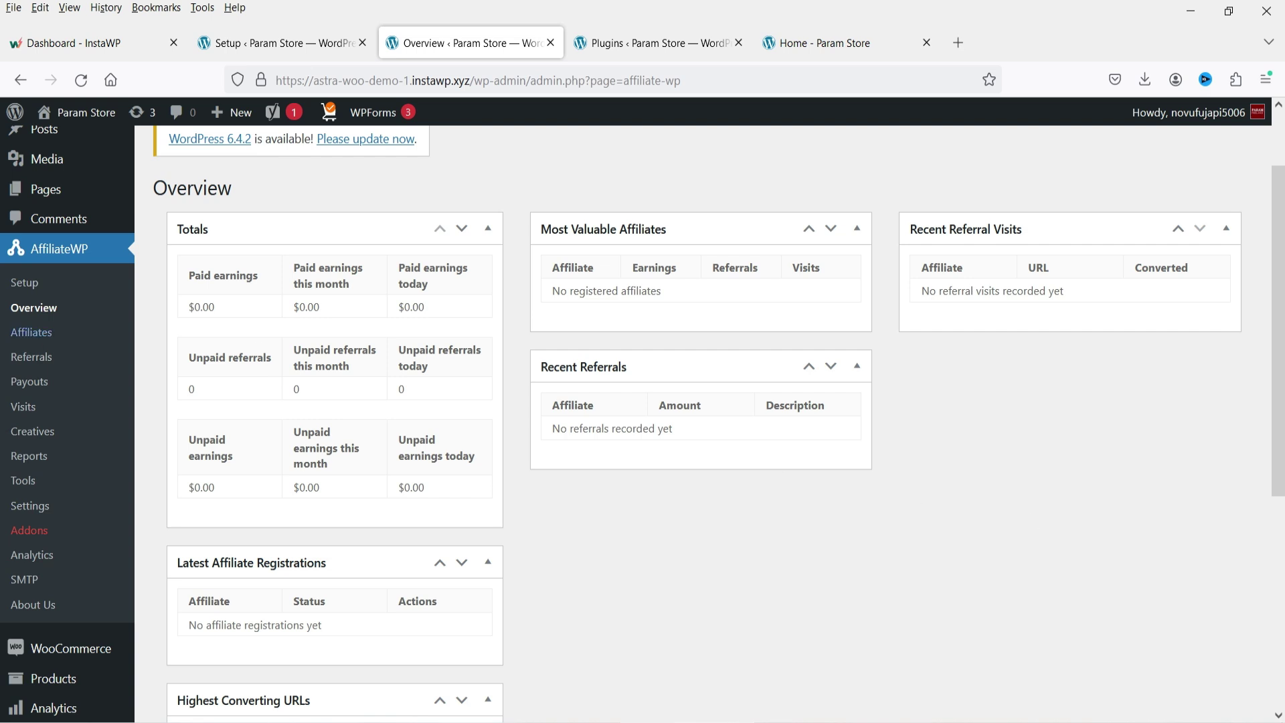
pyautogui.click(14, 334)
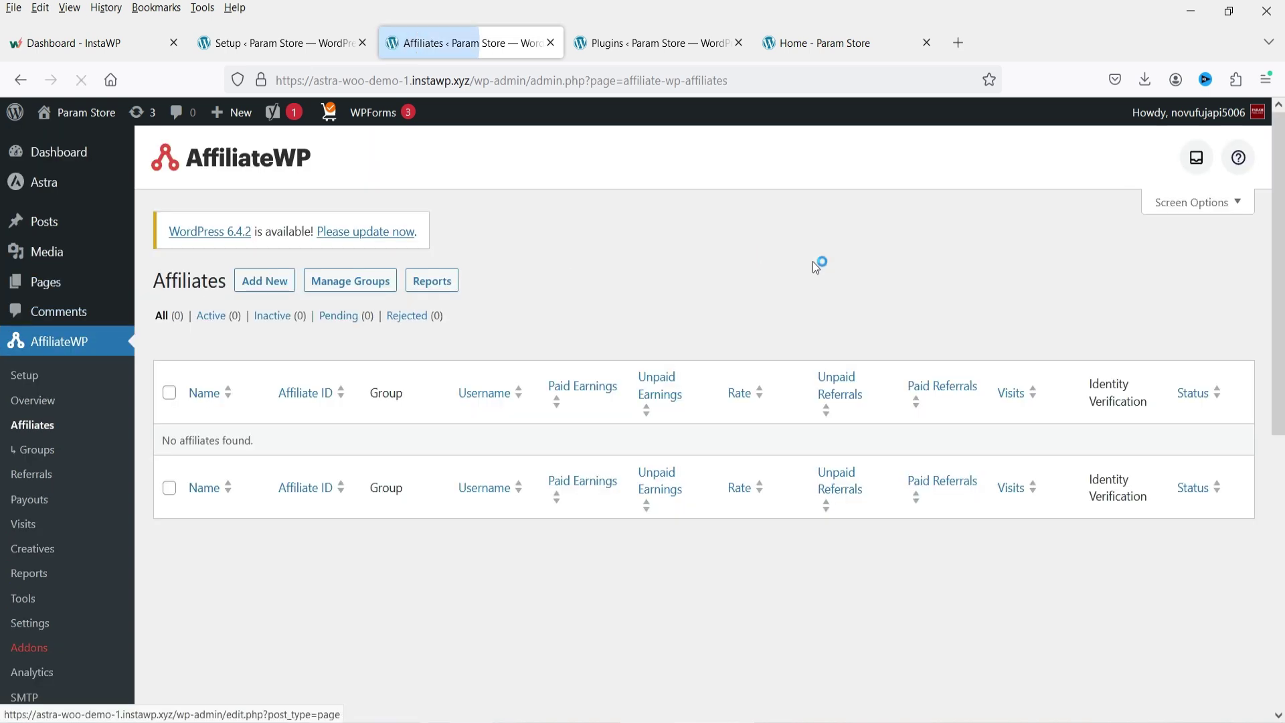
pyautogui.click(50, 483)
pyautogui.scroll(-4, 1009, 379)
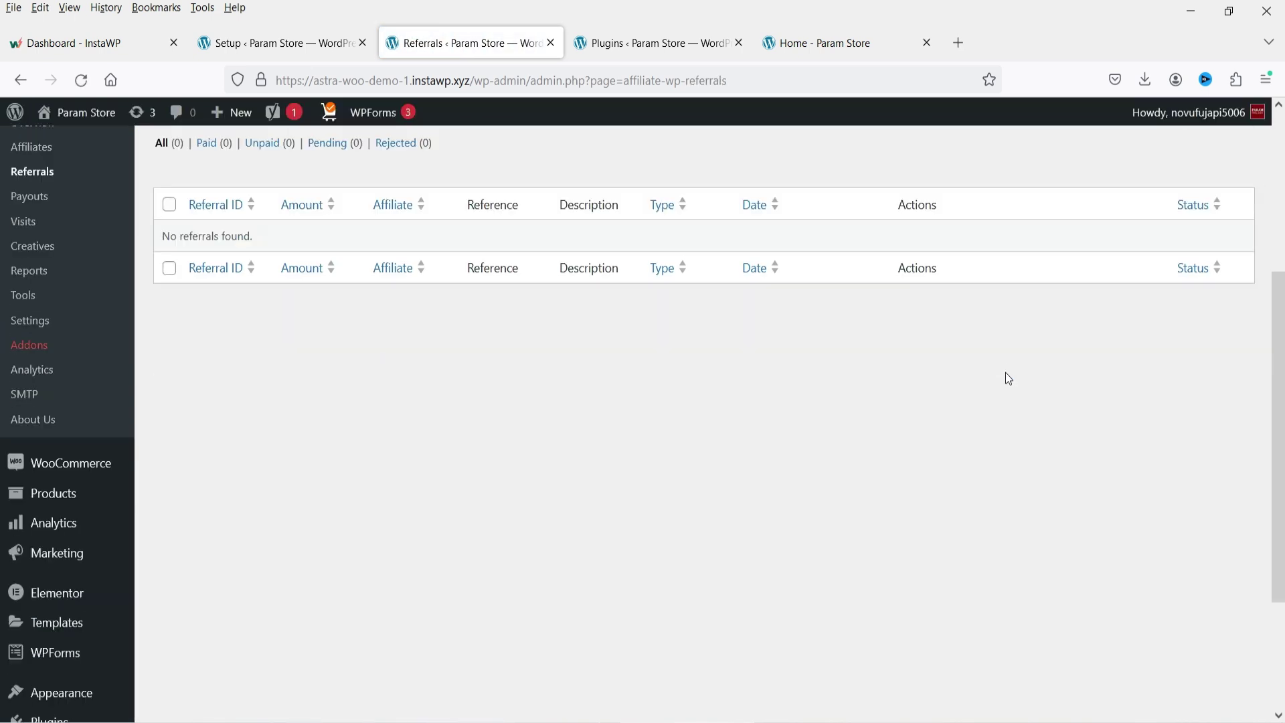
pyautogui.click(40, 195)
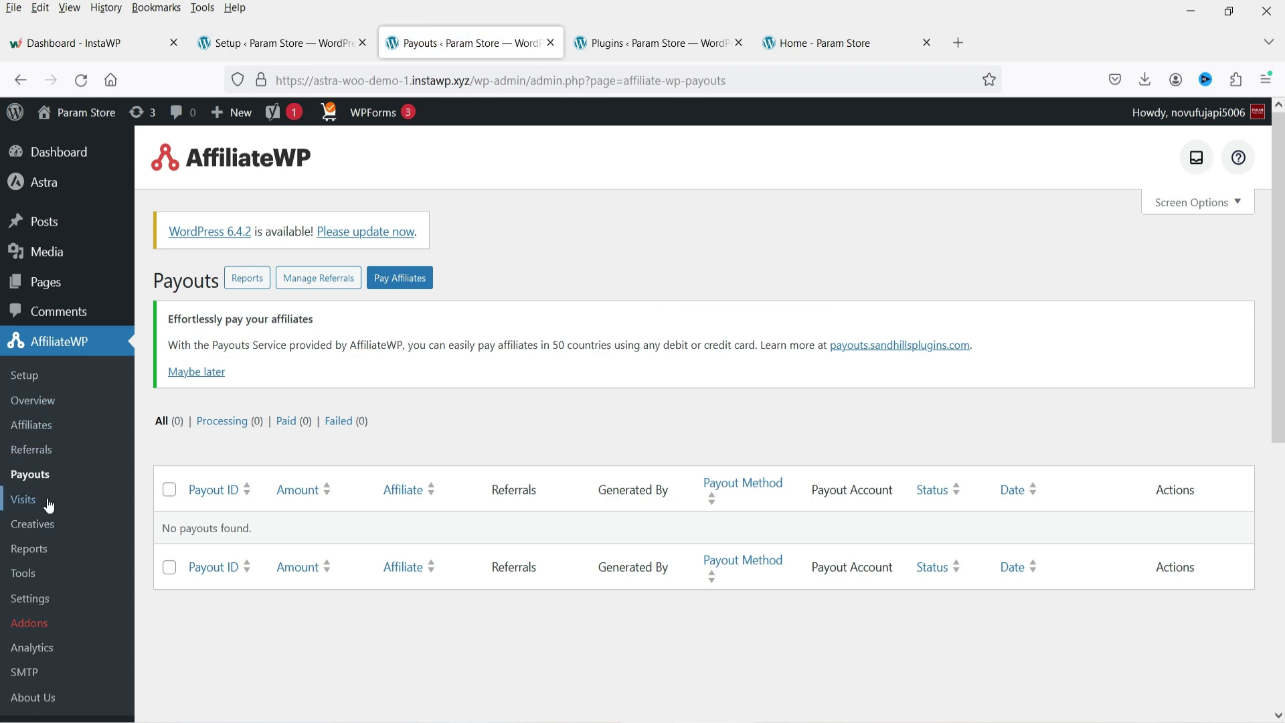
pyautogui.click(26, 499)
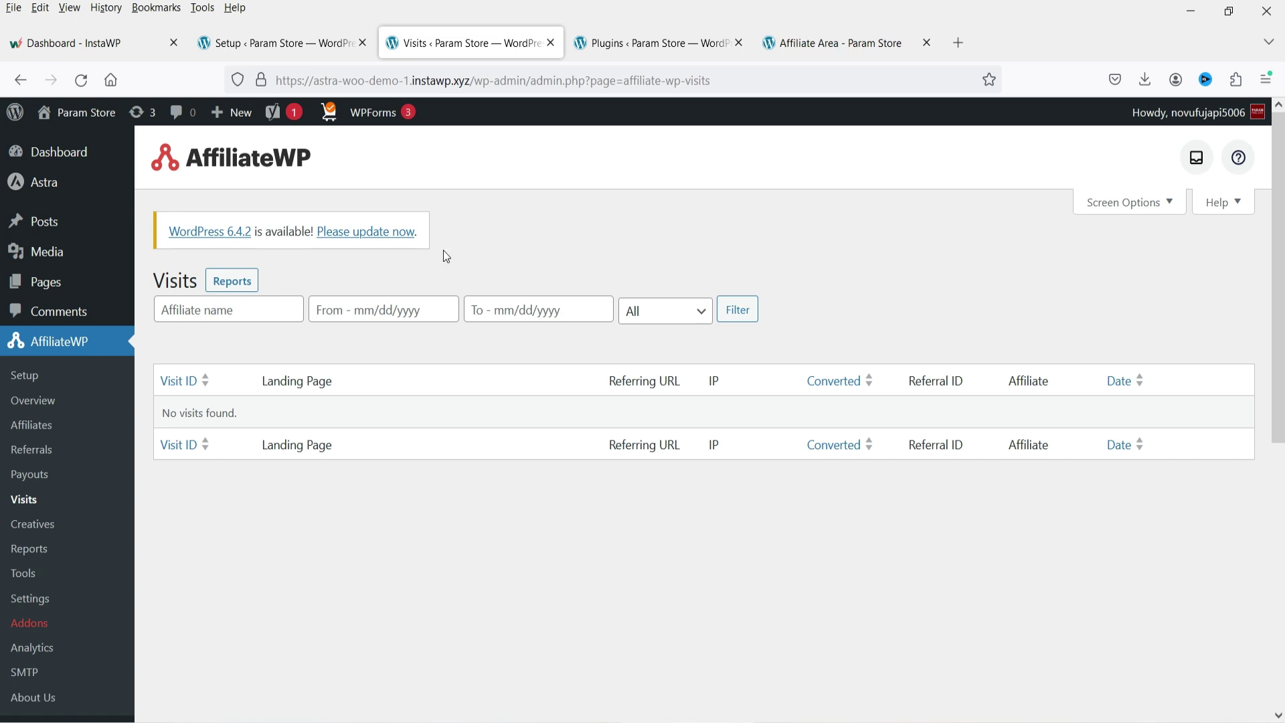
# Open the store's Affiliate Area page and enter the new affiliate's name, username, account email and payment email
pyautogui.click(833, 43)
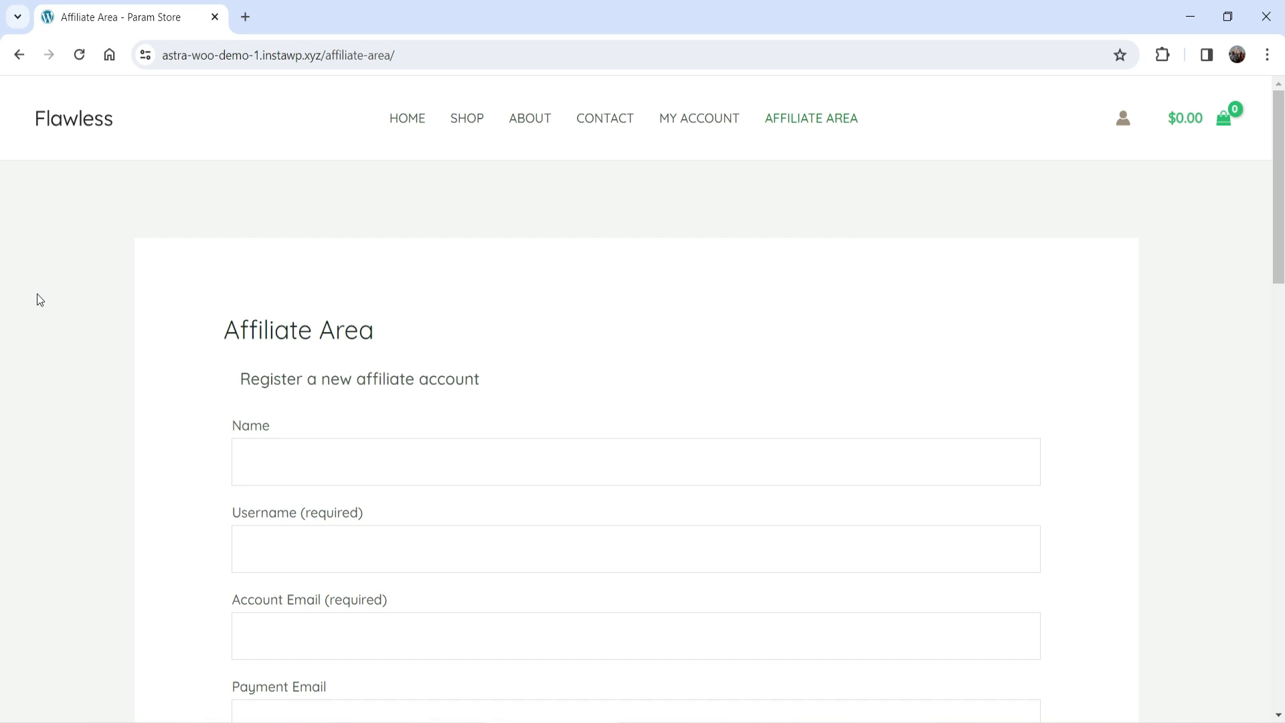
pyautogui.scroll(-2, 288, 371)
pyautogui.click(303, 284)
pyautogui.press('Down')
pyautogui.press('Return')
pyautogui.scroll(-2, 178, 441)
pyautogui.click(374, 460)
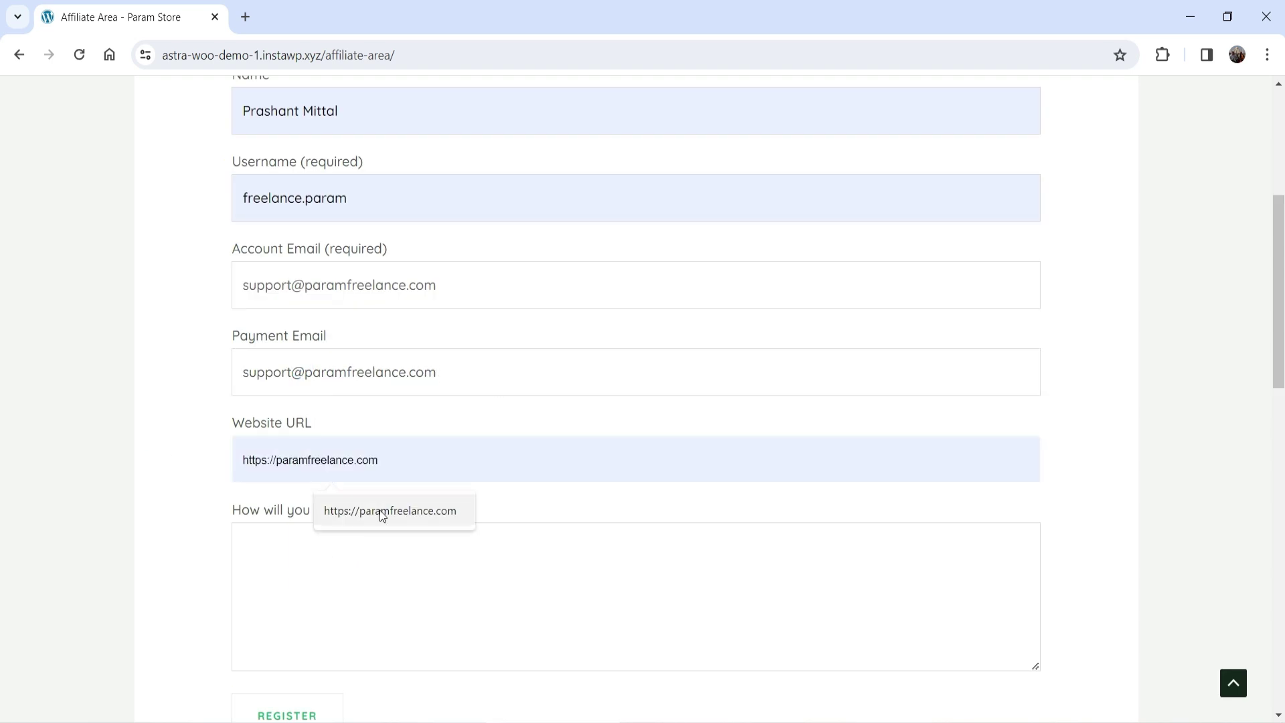
pyautogui.click(383, 516)
pyautogui.click(359, 596)
pyautogui.write('Youtube channel and blogs.')
pyautogui.click(202, 403)
pyautogui.scroll(-3, 210, 411)
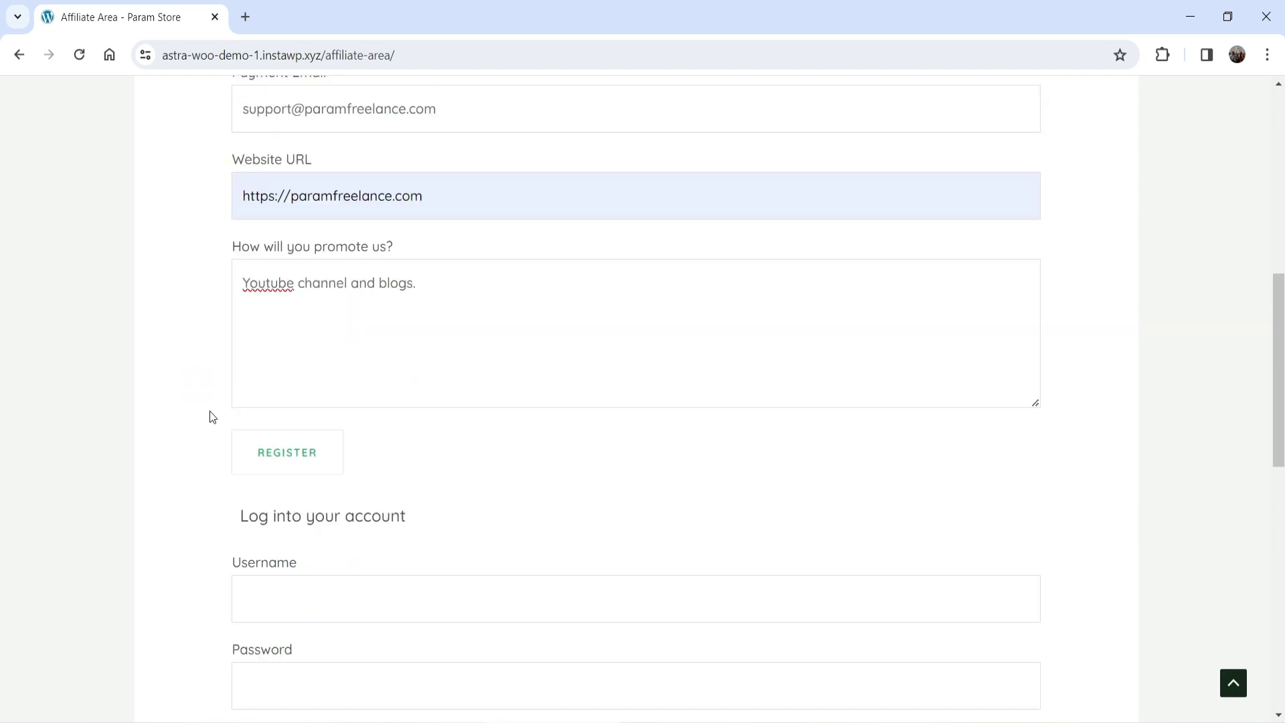
# Submit the affiliate registration form and open the AffiliateWP Affiliates list in the store's admin in Firefox
pyautogui.click(263, 460)
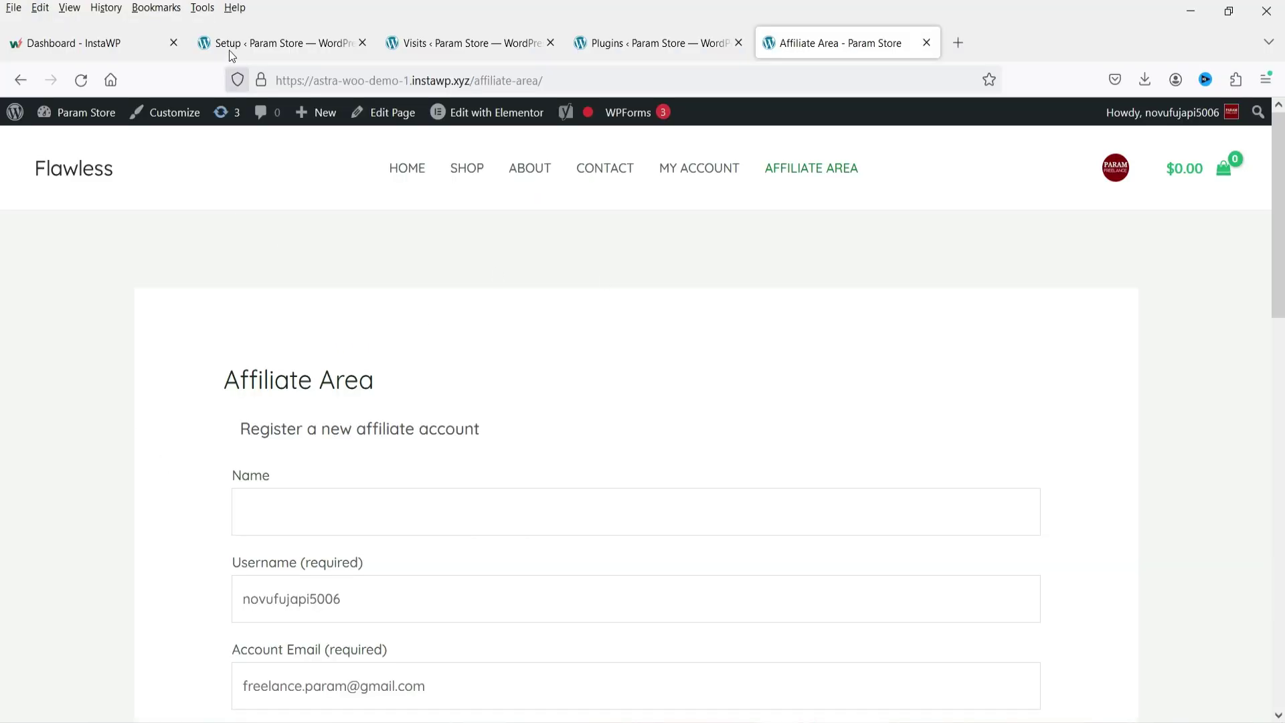
pyautogui.click(230, 54)
pyautogui.click(424, 47)
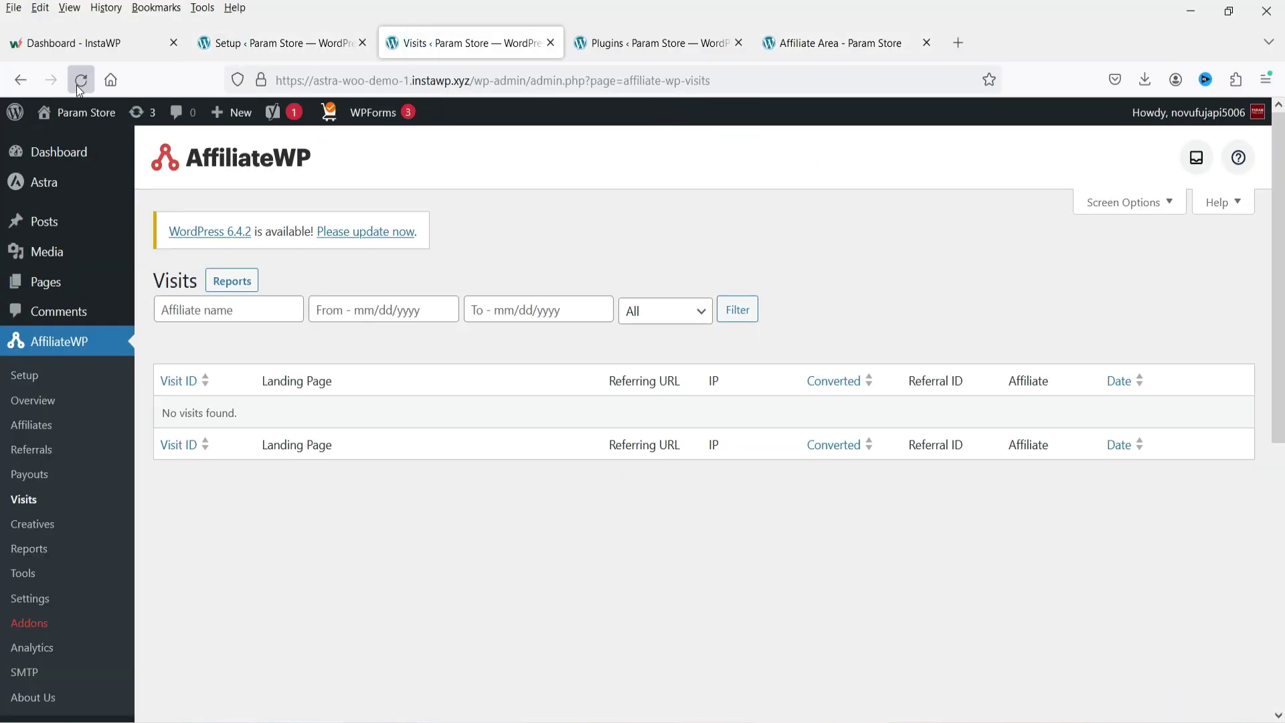
pyautogui.click(32, 449)
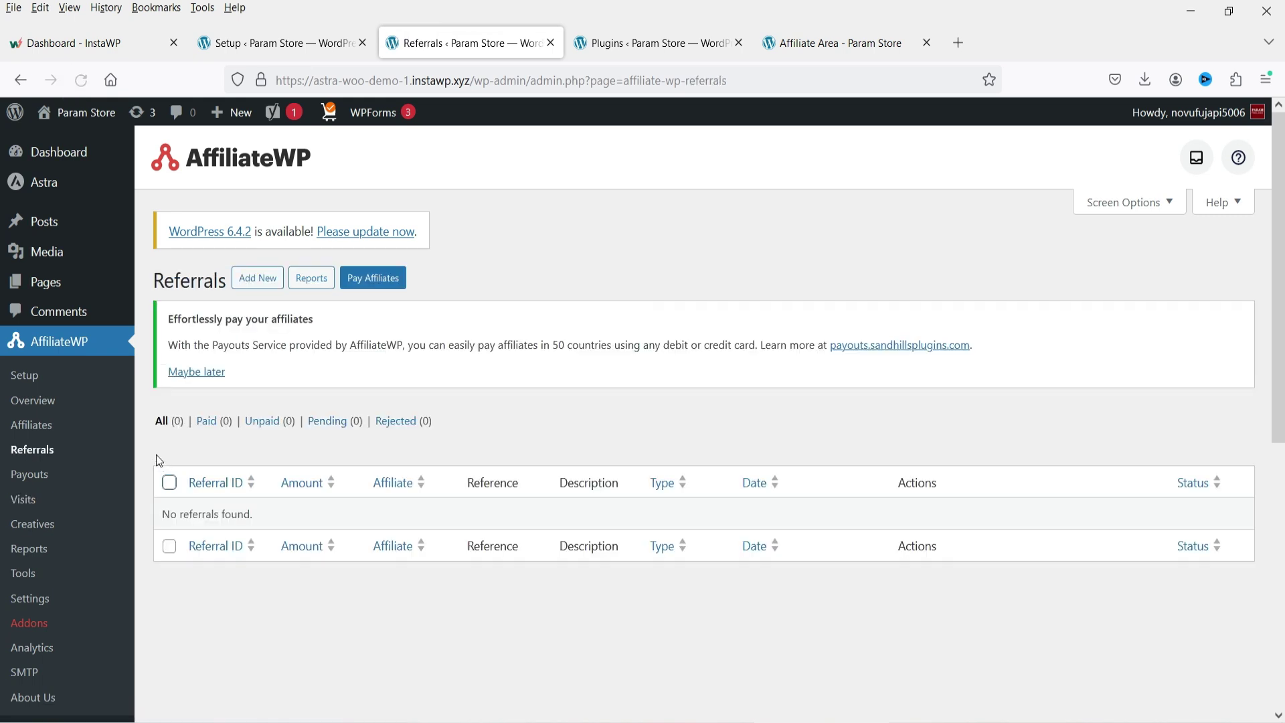
pyautogui.click(40, 425)
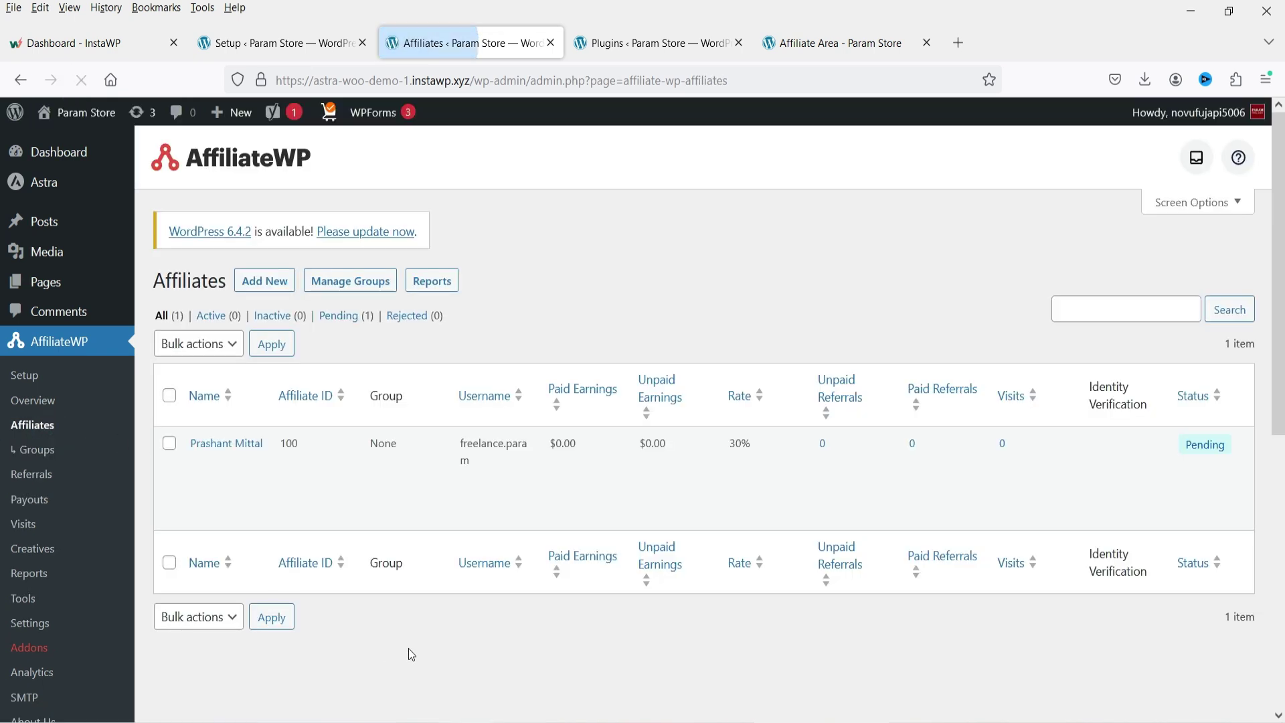
# Review the pending affiliate's application and accept it, leaving the rejection reason blank
pyautogui.moveTo(319, 501)
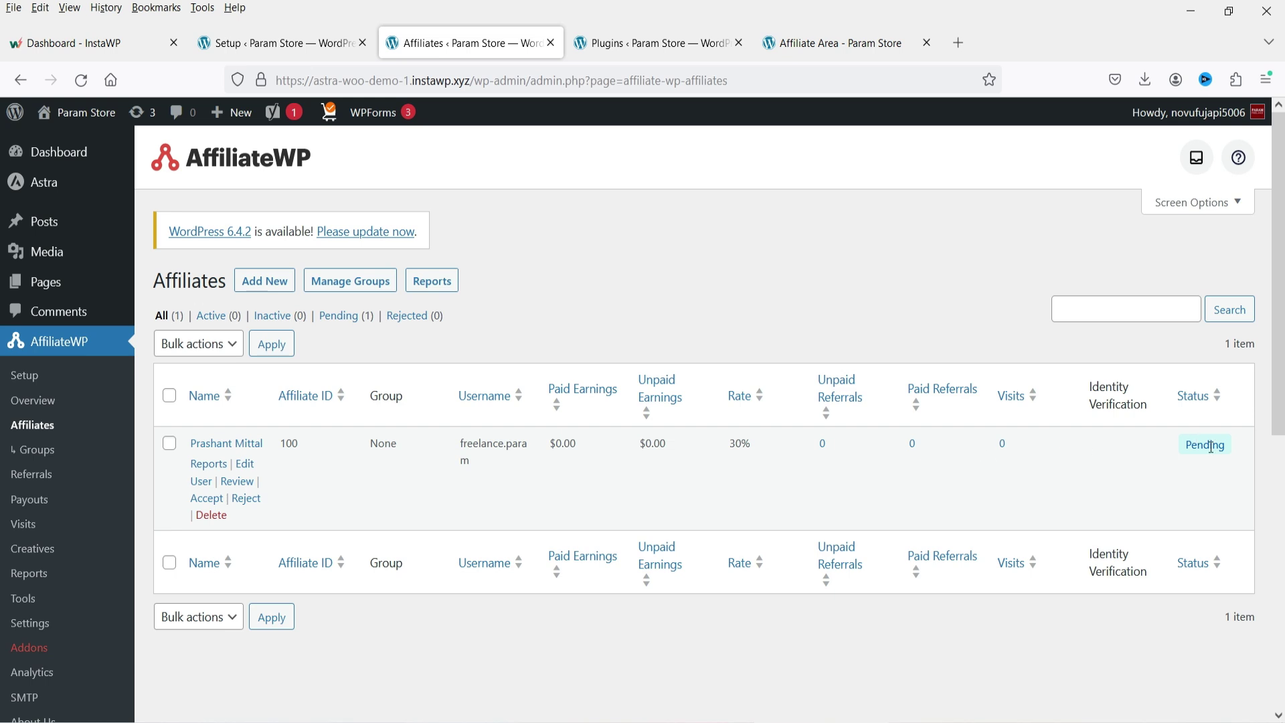
pyautogui.click(237, 481)
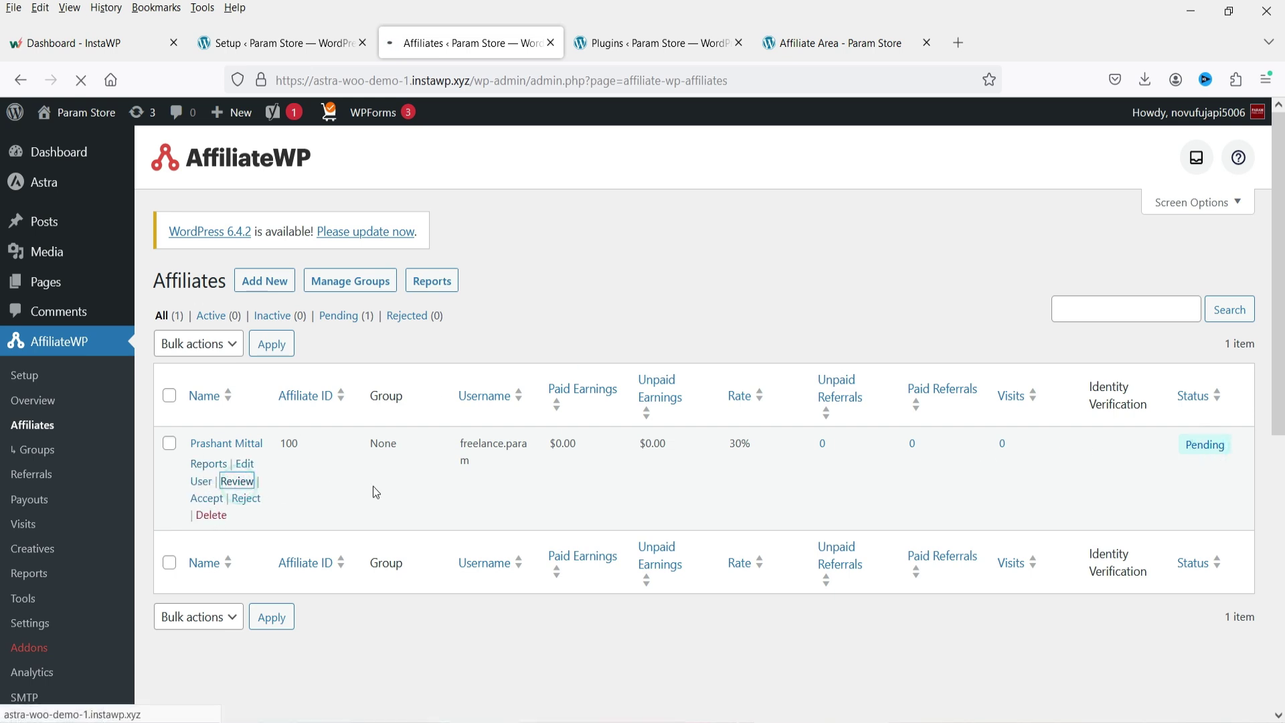
pyautogui.scroll(-2, 459, 280)
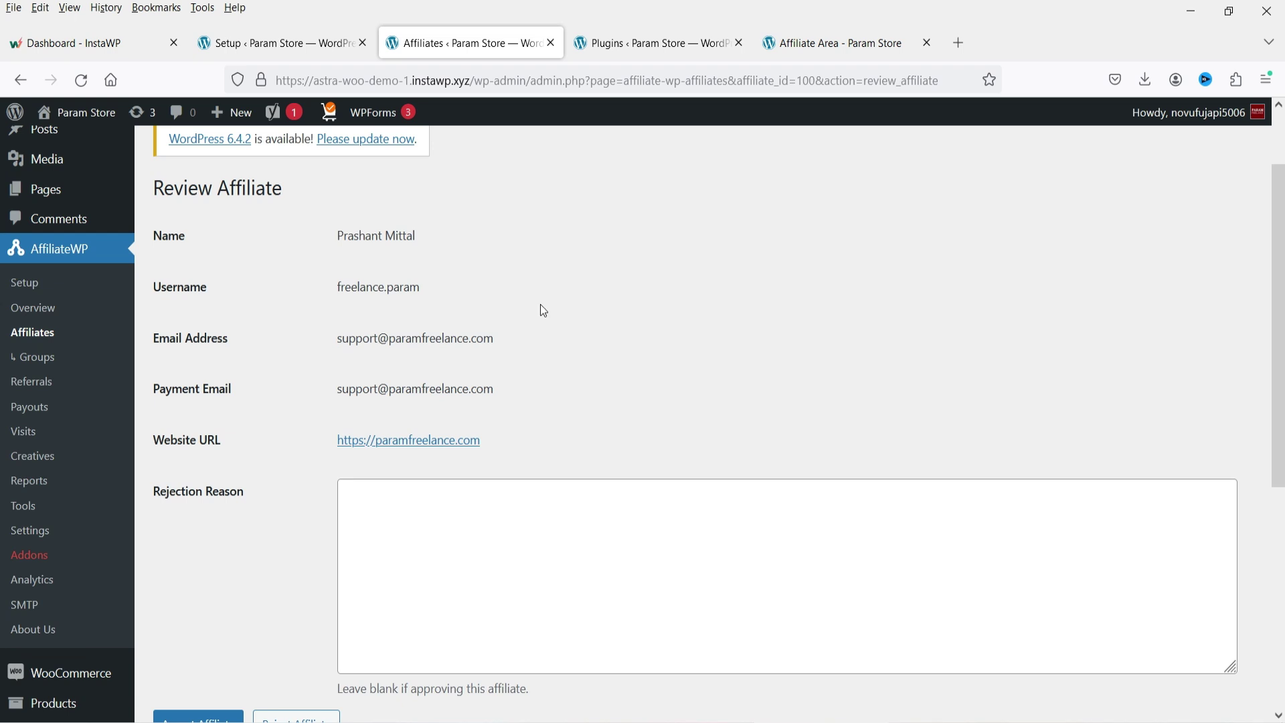
pyautogui.scroll(-4, 665, 412)
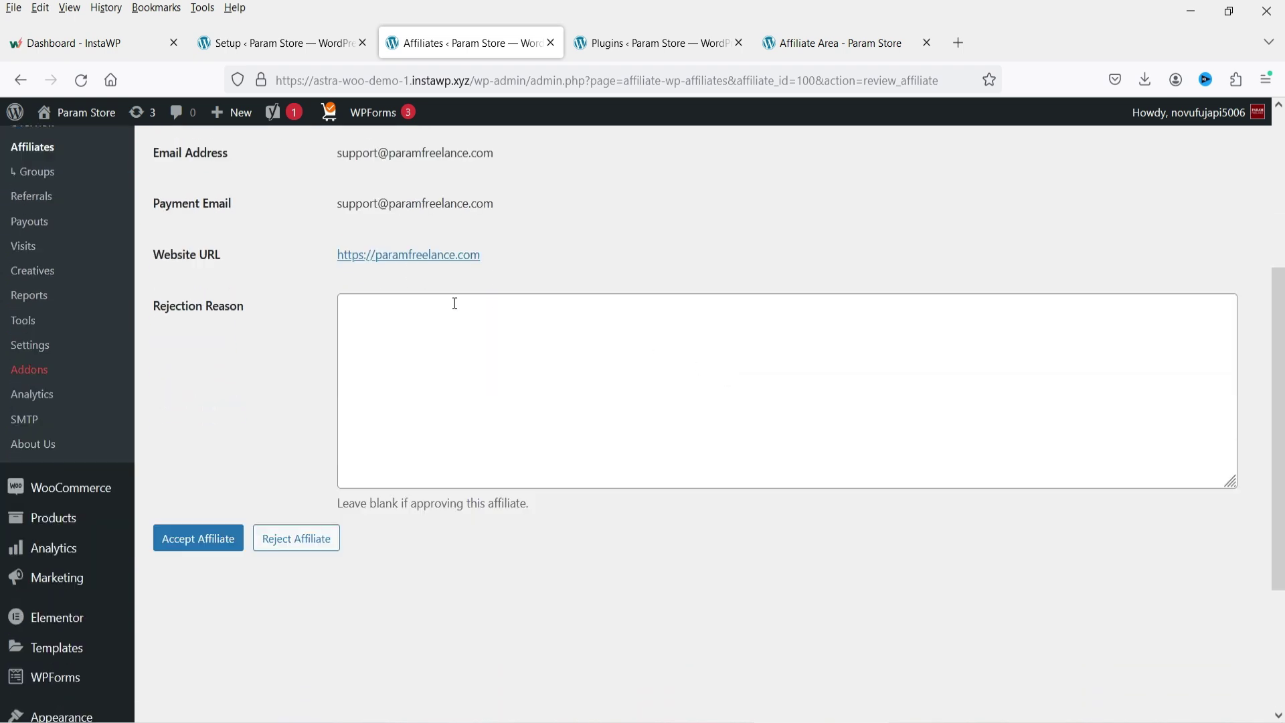
pyautogui.click(190, 538)
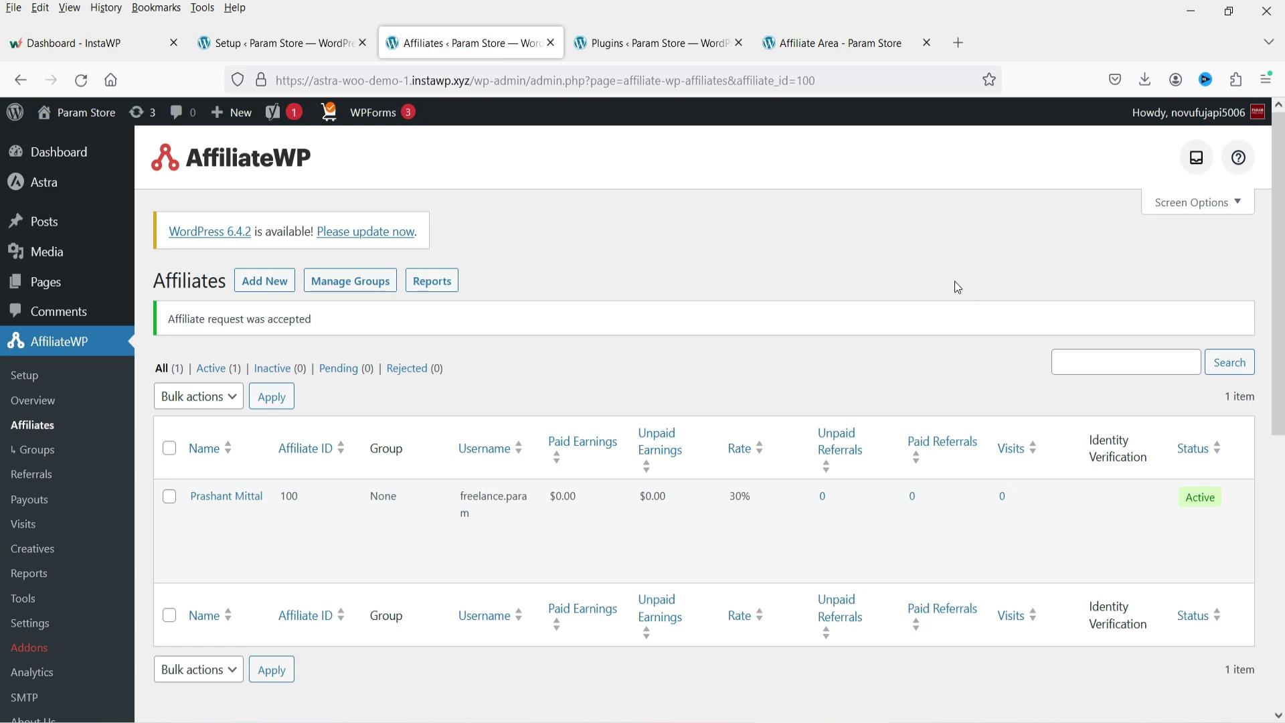
# Open the accepted affiliate's report and look over its Quick Stats and Trends
pyautogui.moveTo(1202, 515)
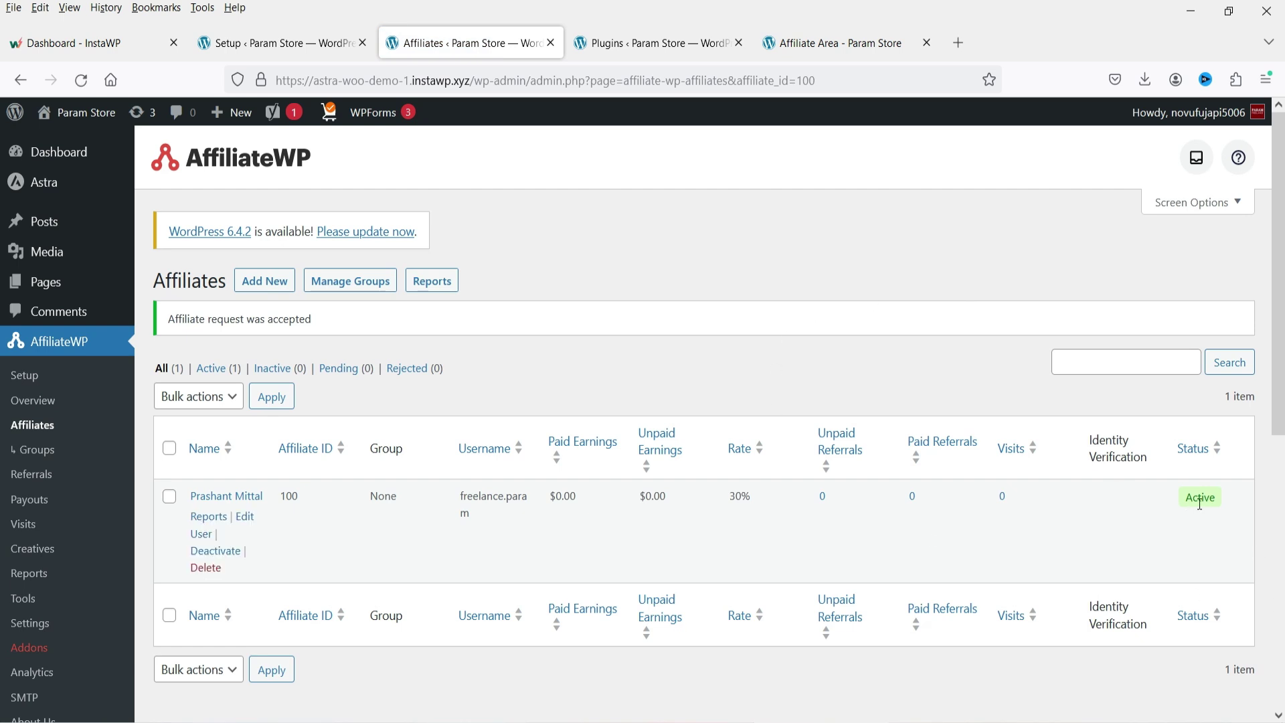
pyautogui.click(206, 464)
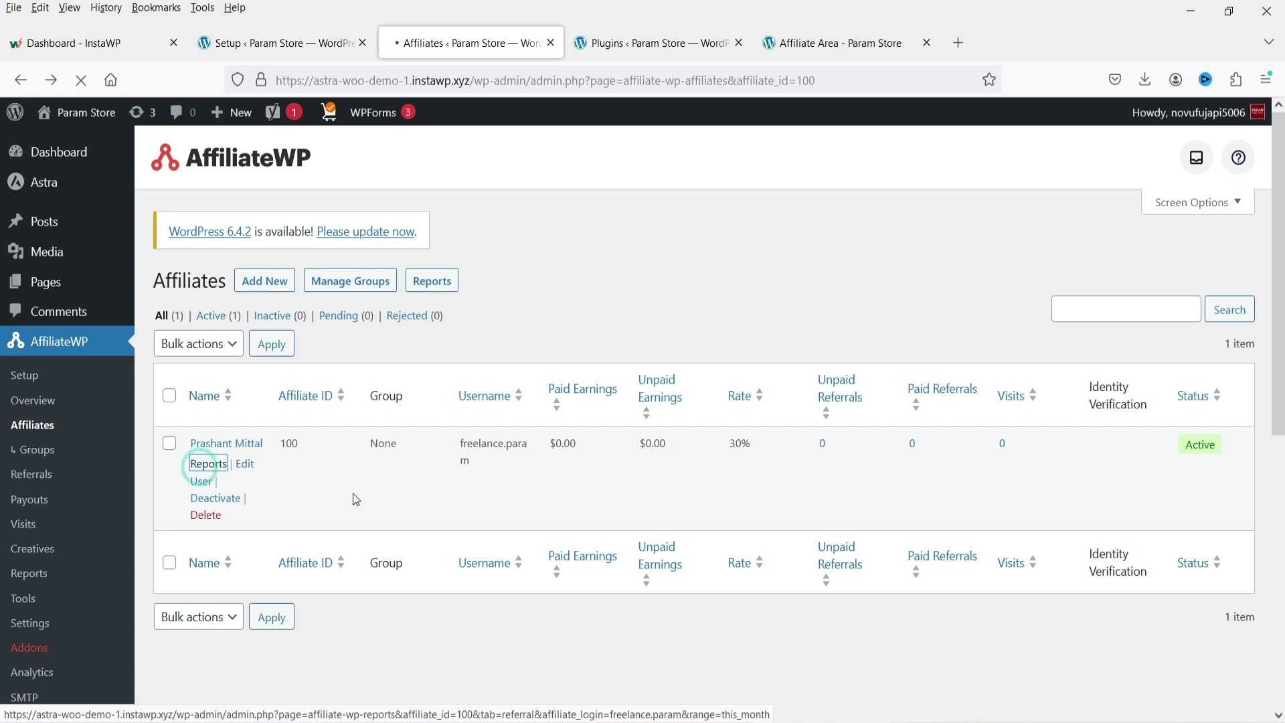
pyautogui.scroll(-4, 381, 445)
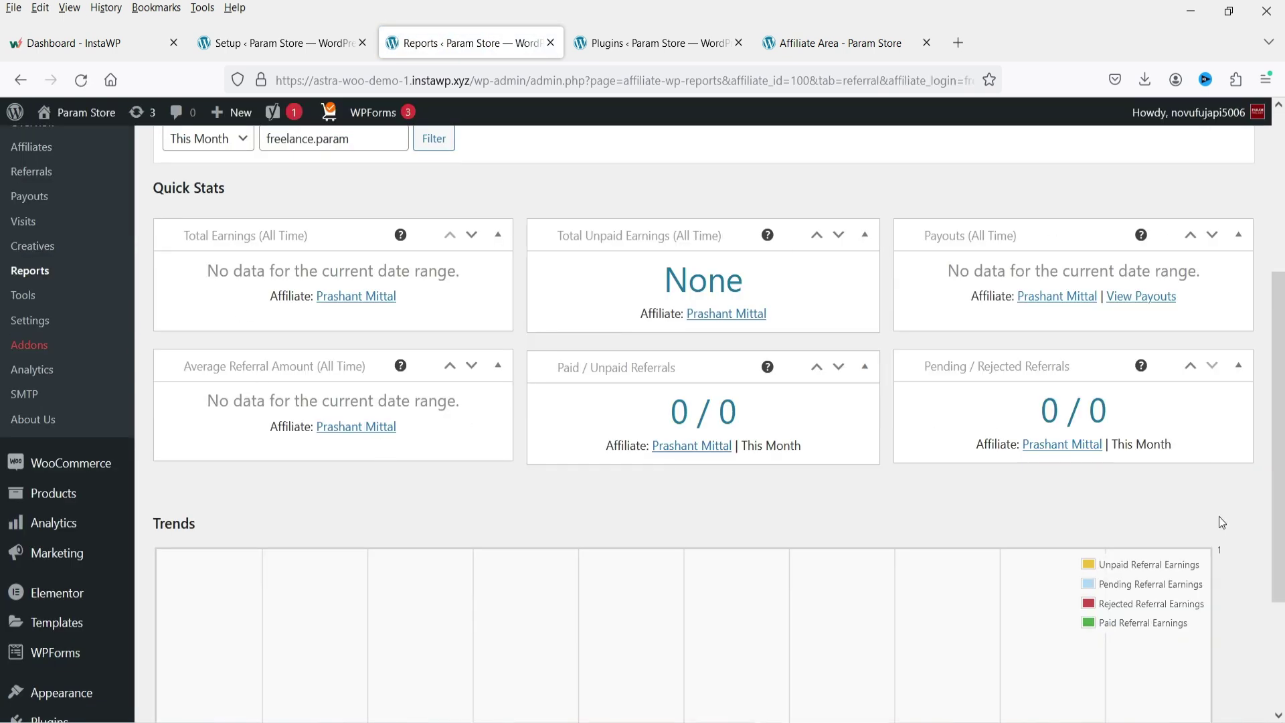
# Switch to Chrome, reload the affiliate's Affiliate Area with form resubmission, and check the Affiliate URLs page
pyautogui.hotkey('alt', 'Tab')
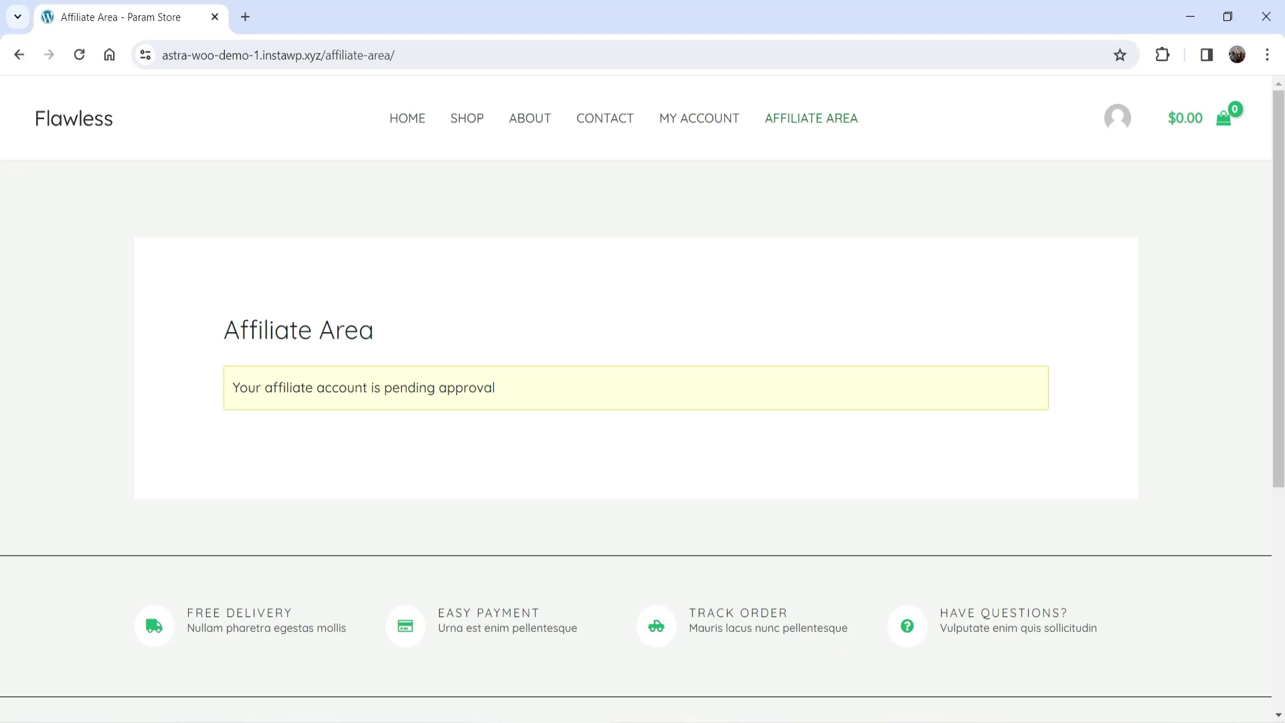
pyautogui.click(80, 56)
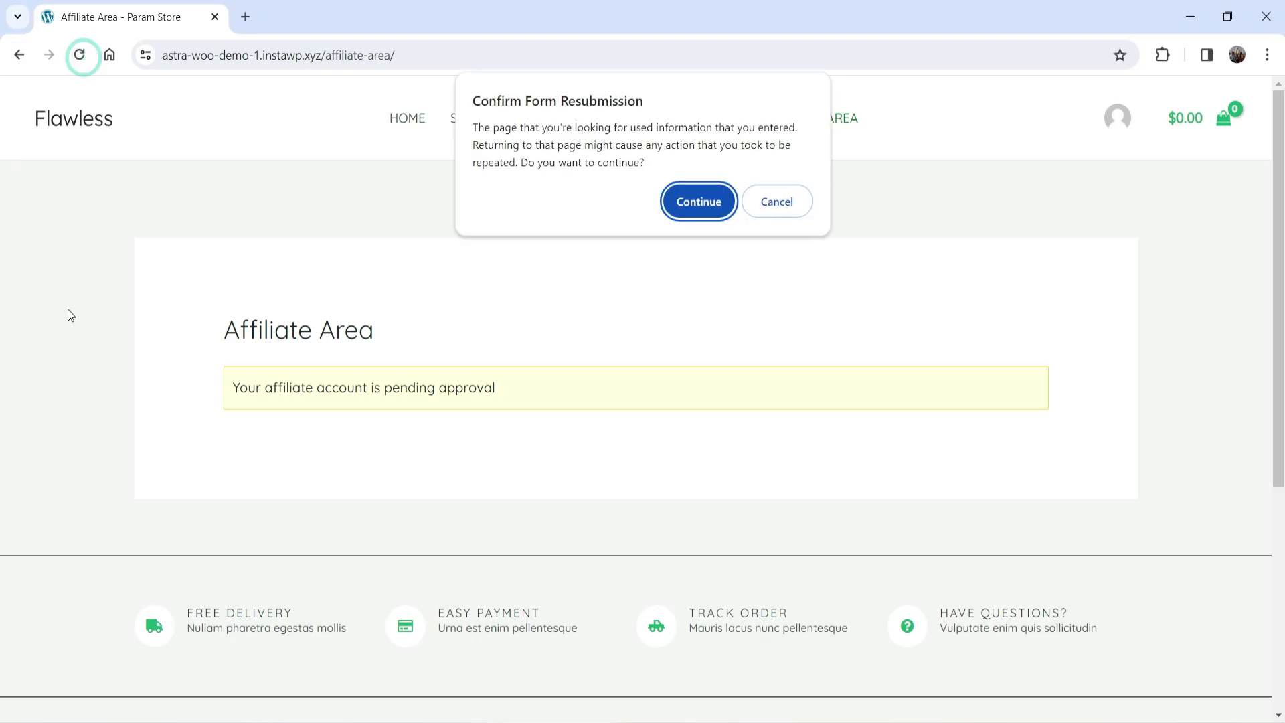
pyautogui.click(697, 194)
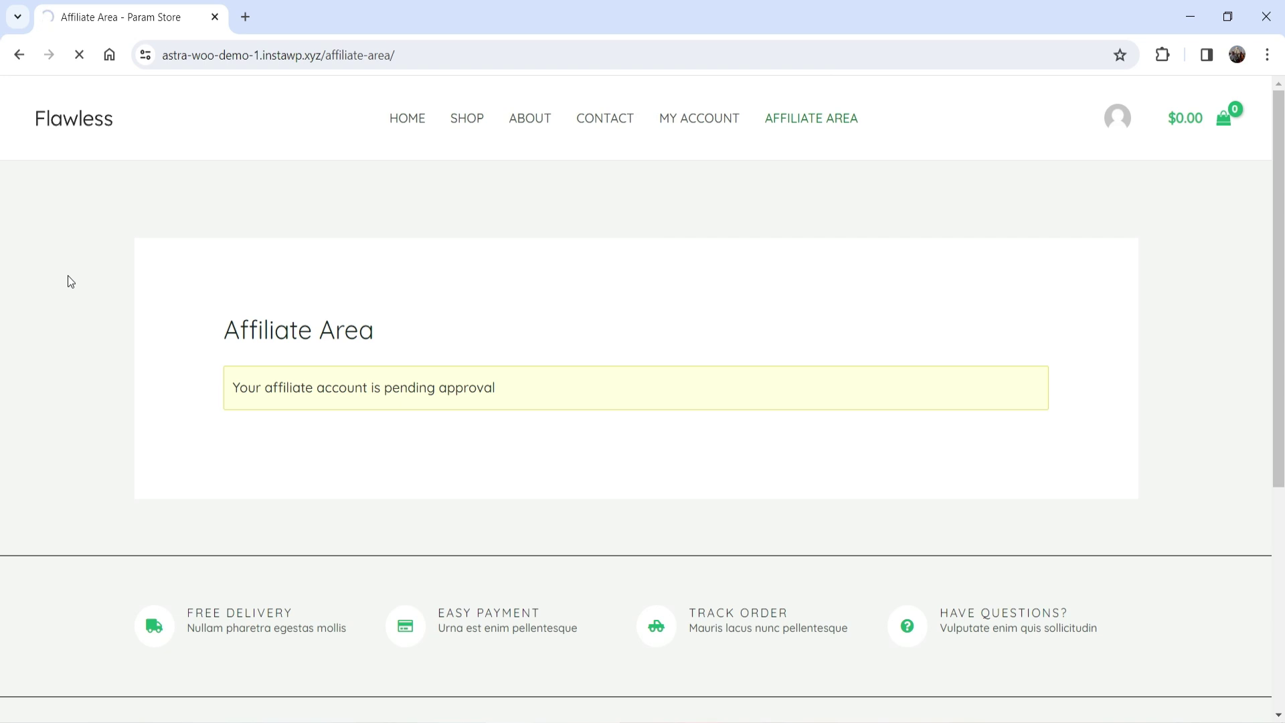
pyautogui.scroll(-5, 834, 359)
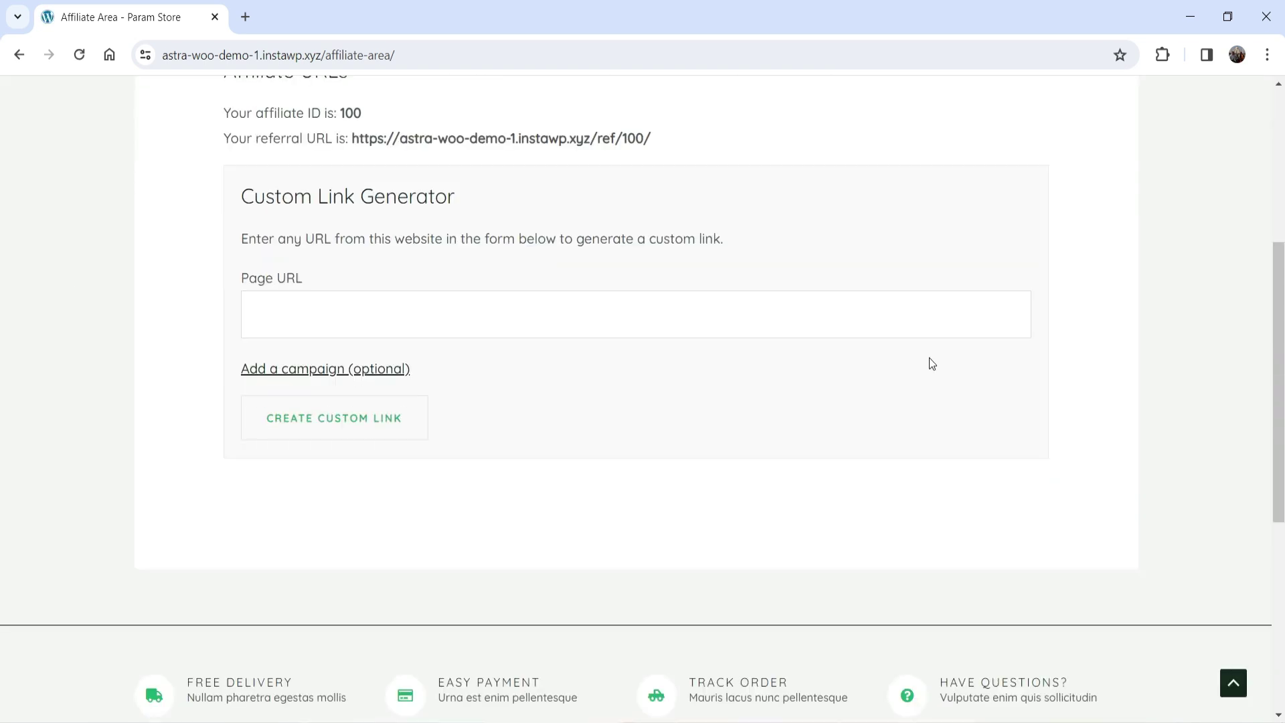
pyautogui.scroll(4, 930, 358)
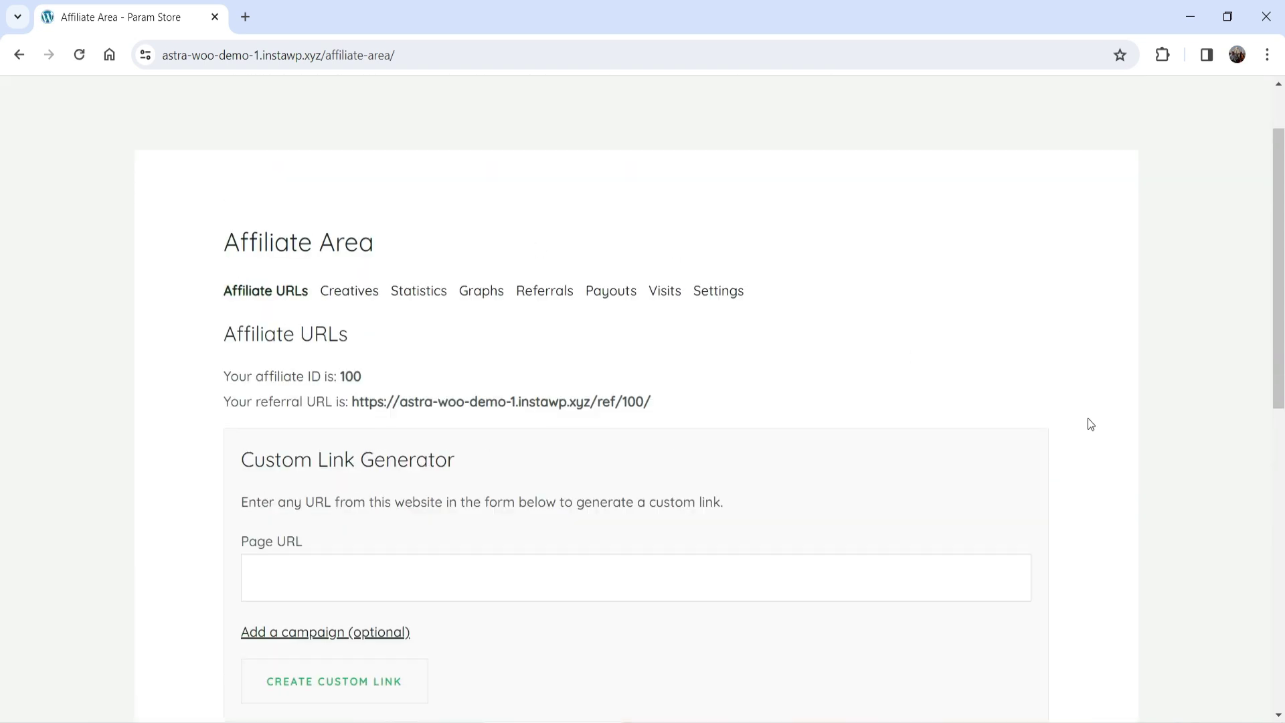
pyautogui.scroll(1, 1089, 423)
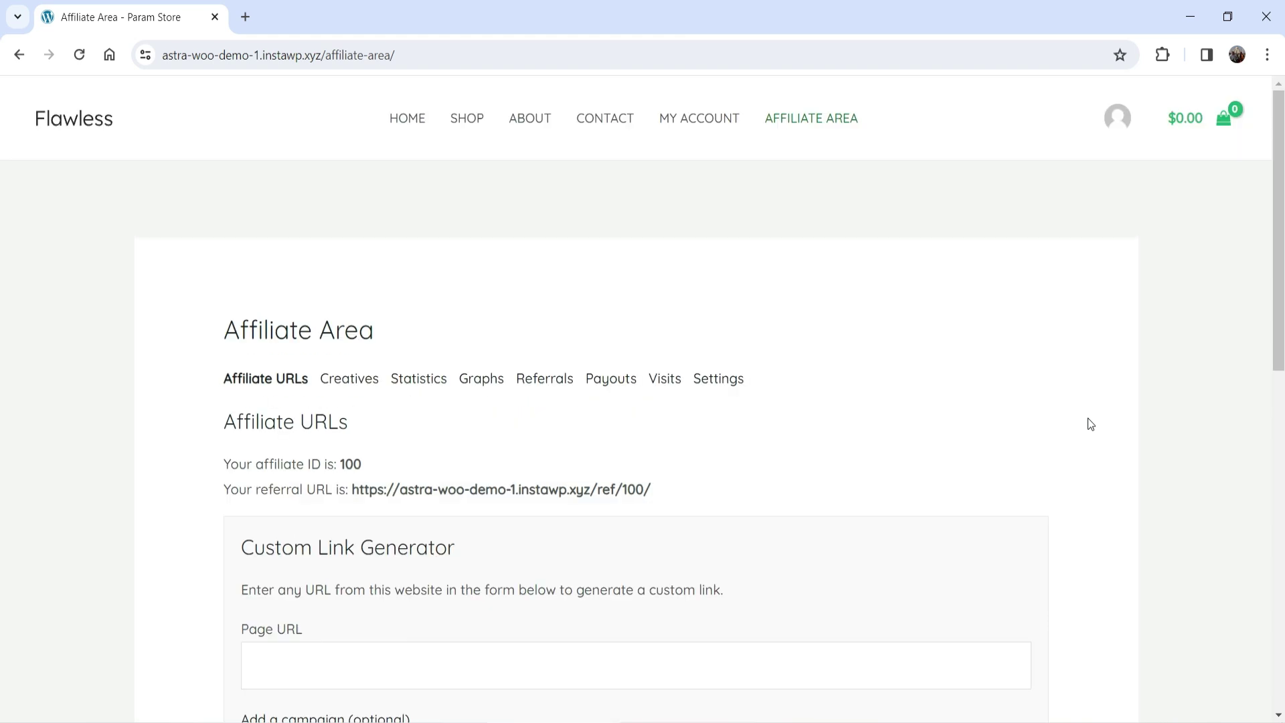
# Examine the Statistics, Graphs, Referrals, Payouts, Visits and Settings pages of the Affiliate Area
pyautogui.click(411, 380)
pyautogui.scroll(-1, 761, 400)
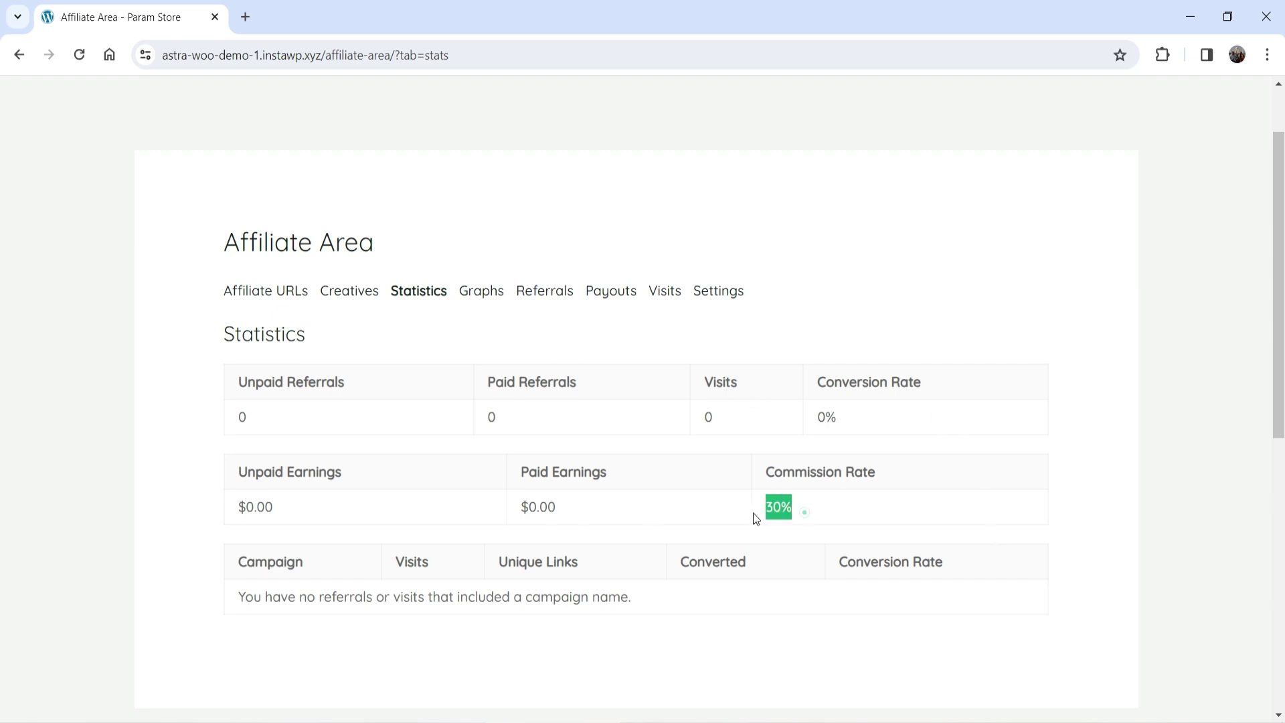
pyautogui.click(481, 291)
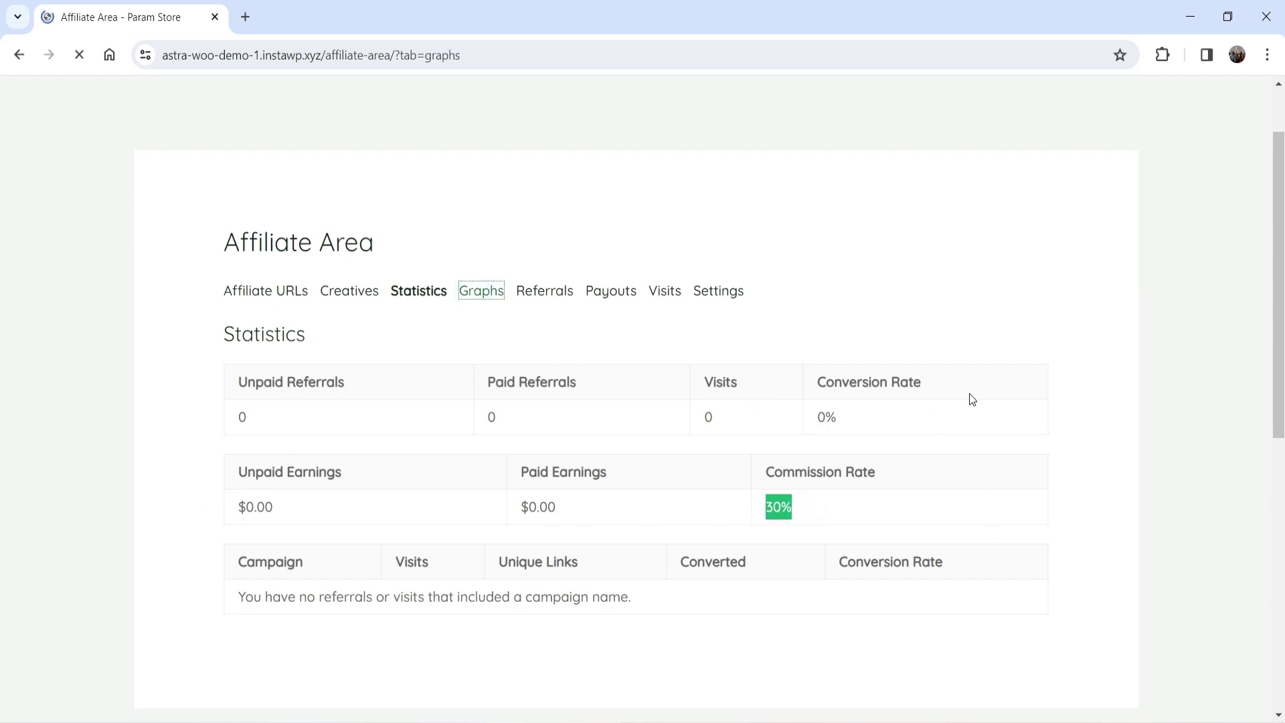
pyautogui.click(543, 200)
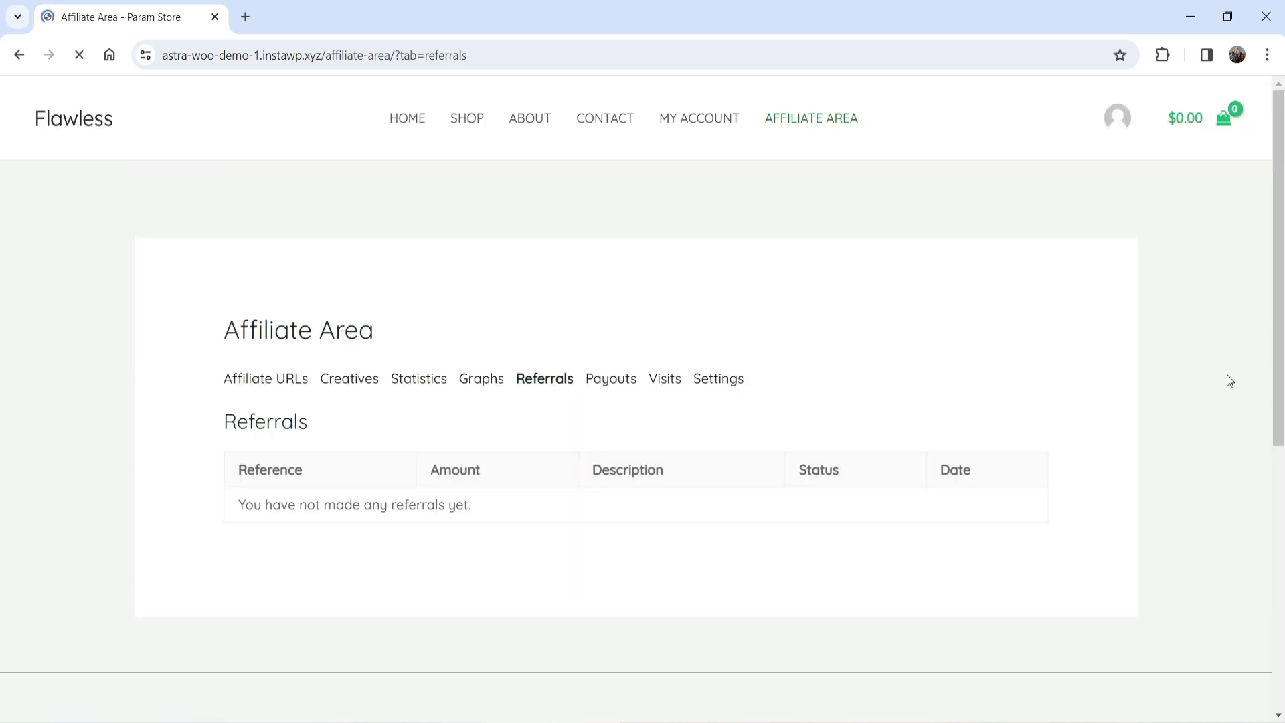
pyautogui.click(618, 378)
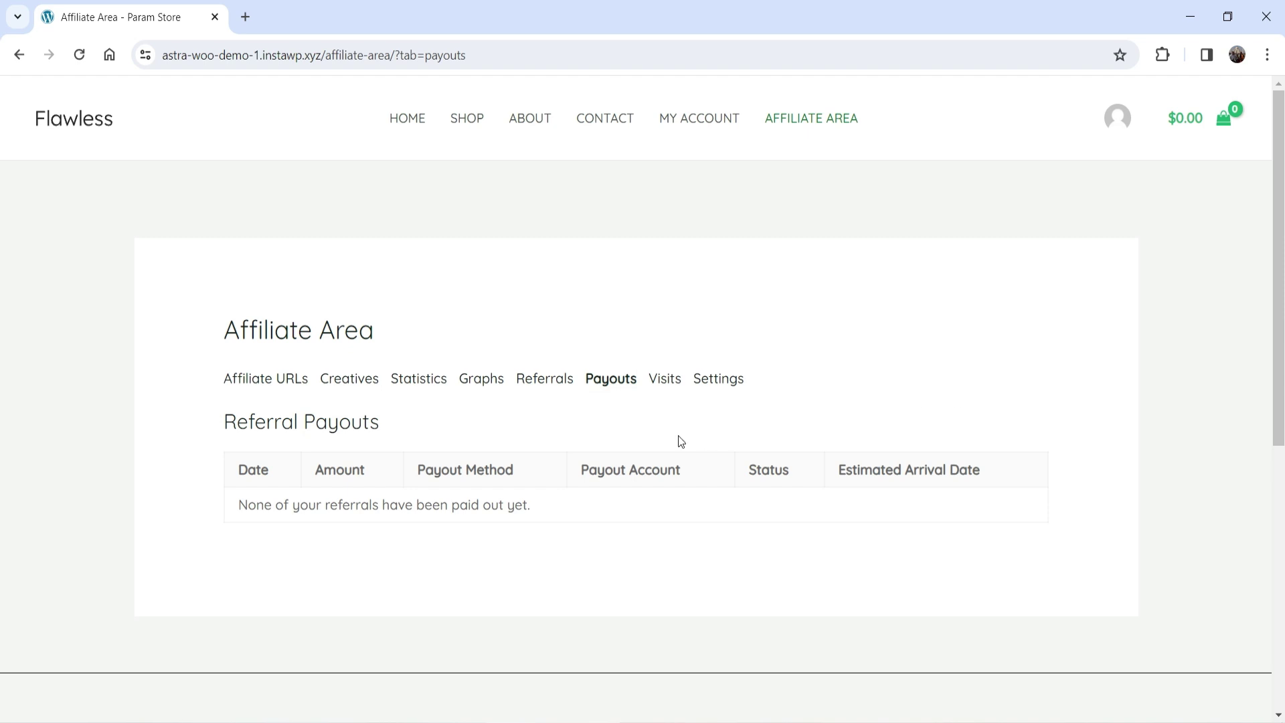
pyautogui.click(663, 380)
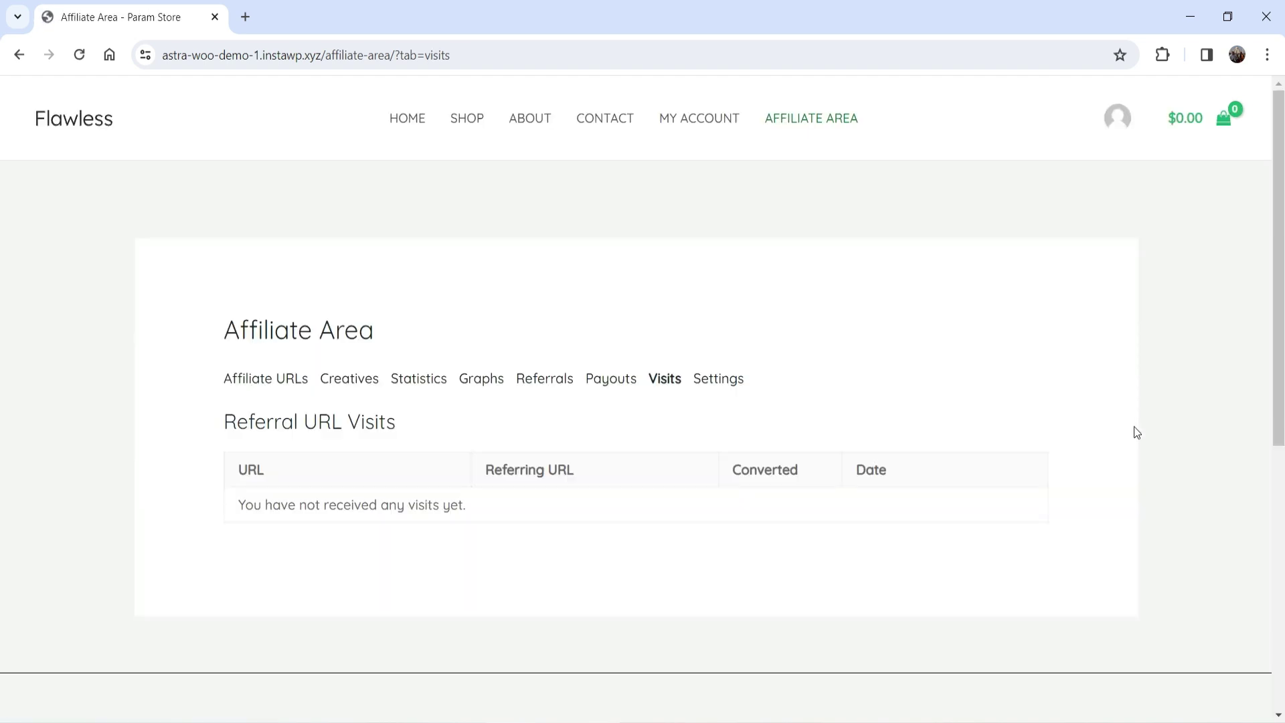
pyautogui.click(734, 383)
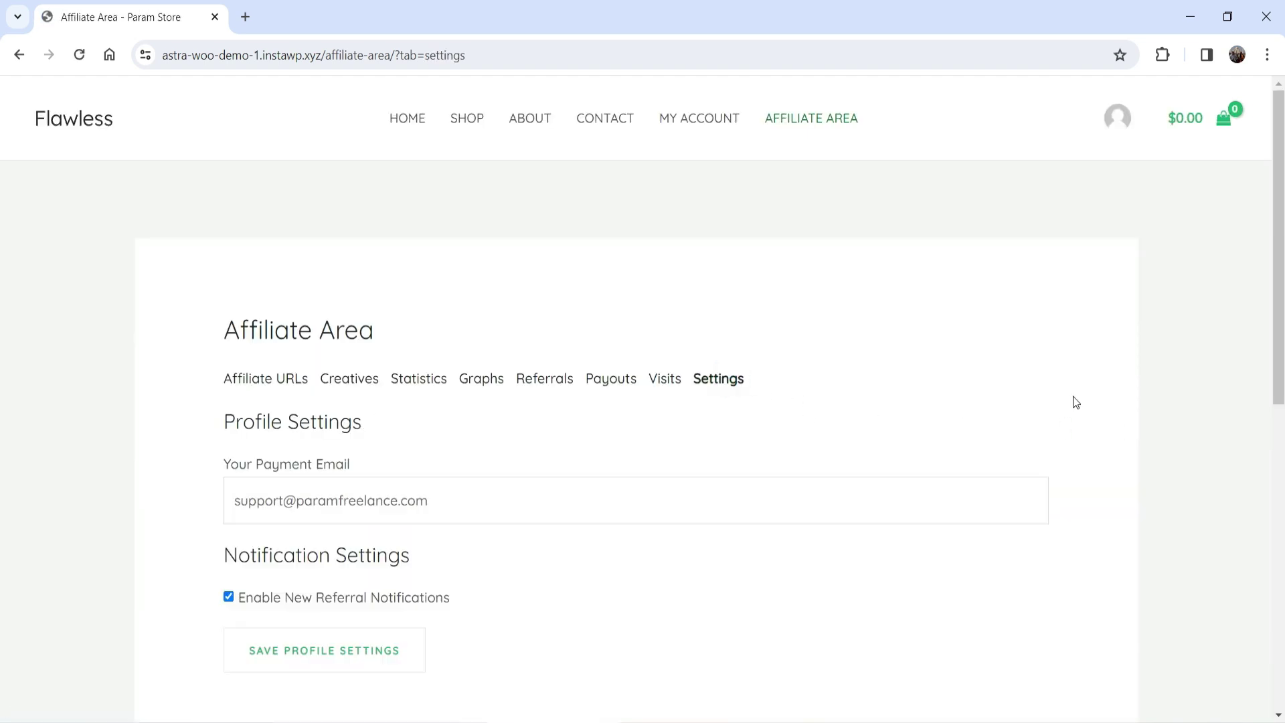
pyautogui.scroll(-4, 1073, 396)
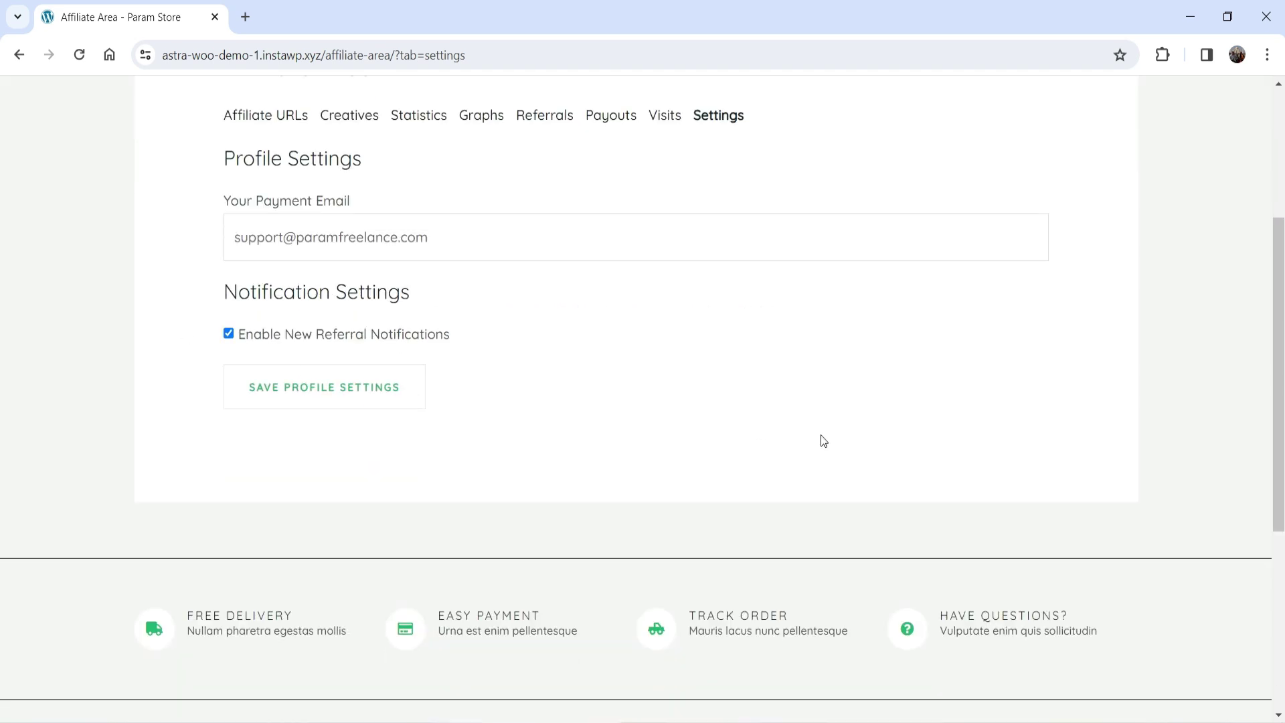
# Open the Almond Milk Lotion product from the store's shop and copy its page URL
pyautogui.scroll(4, 835, 443)
pyautogui.click(467, 134)
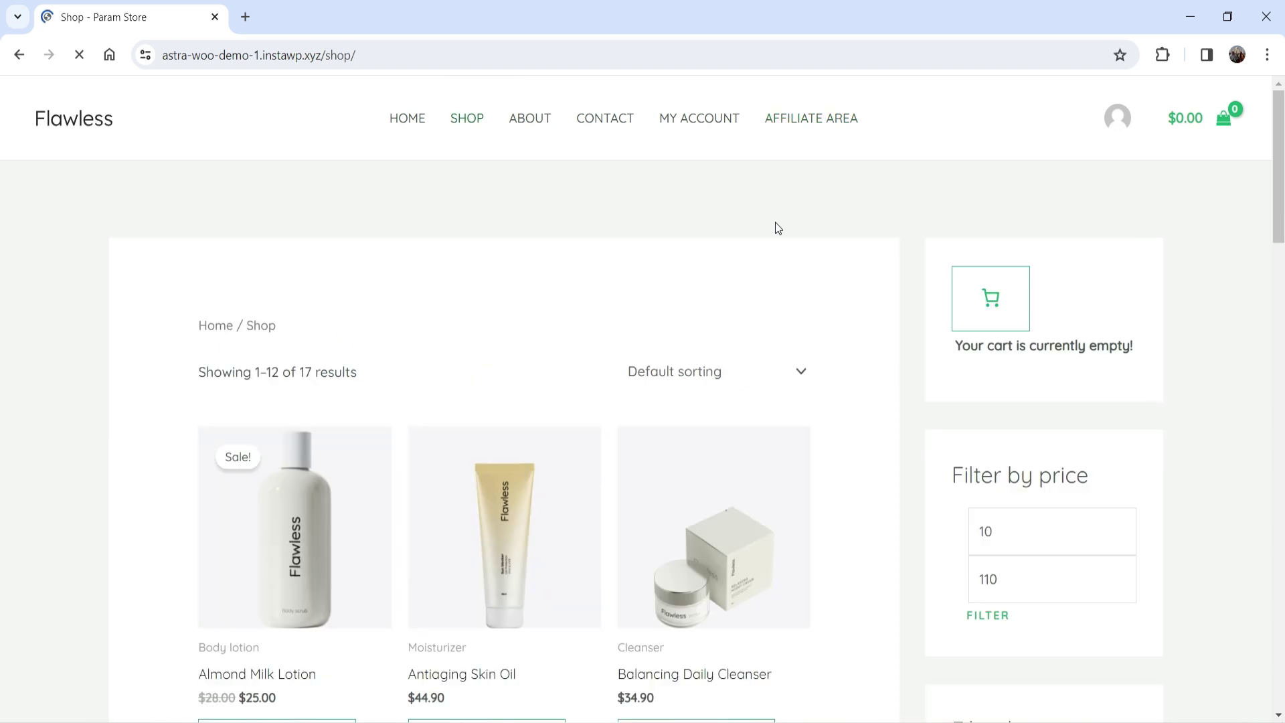
pyautogui.click(299, 539)
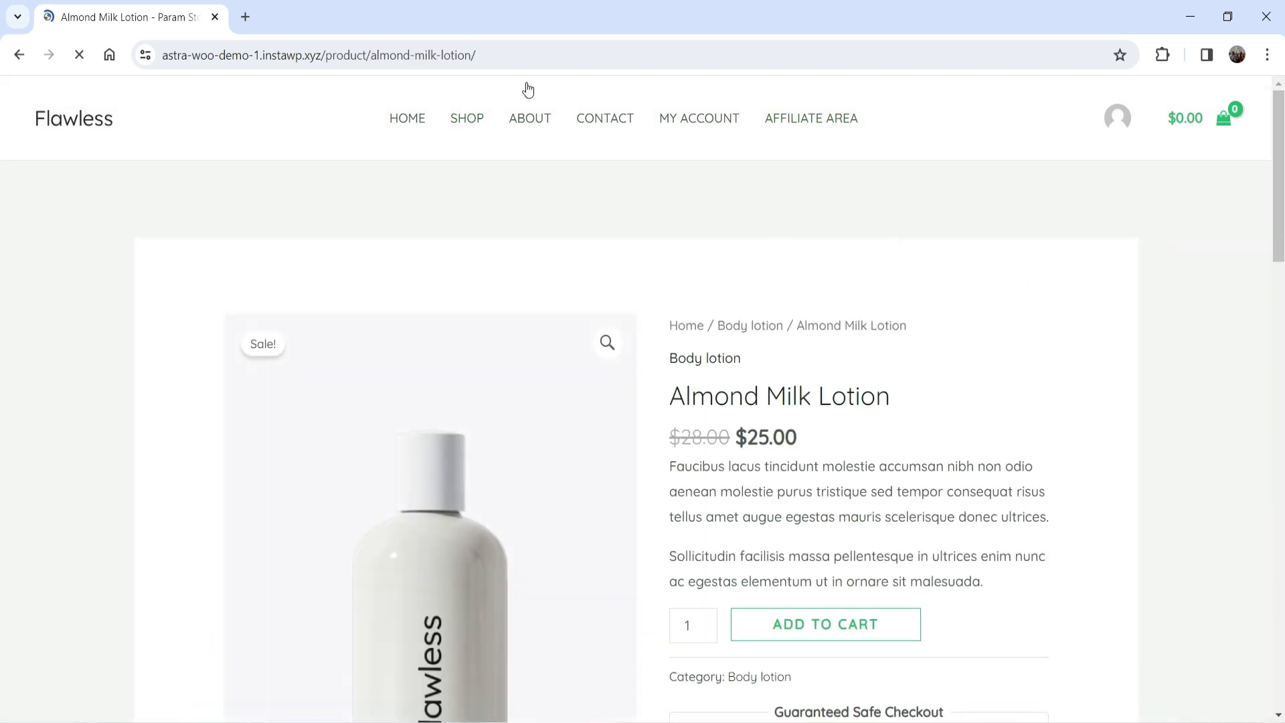
pyautogui.click(537, 65)
pyautogui.hotkey('ctrl', 'c')
pyautogui.click(107, 278)
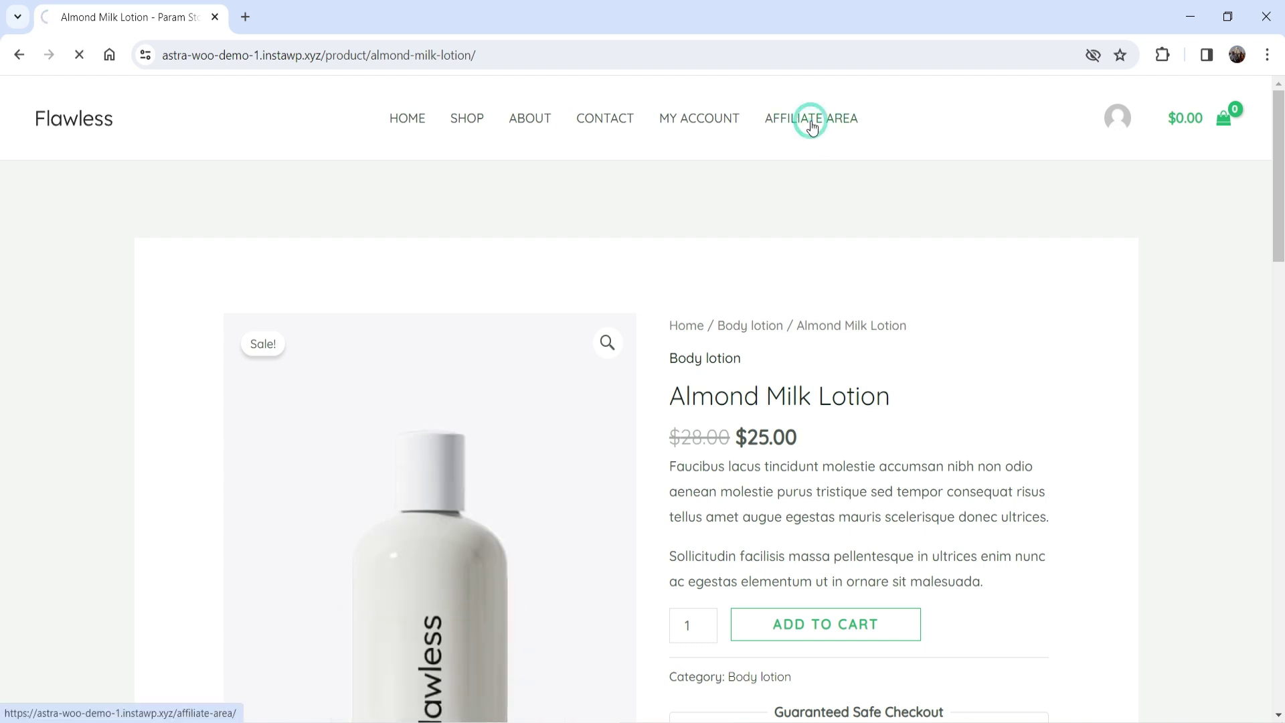
pyautogui.click(812, 124)
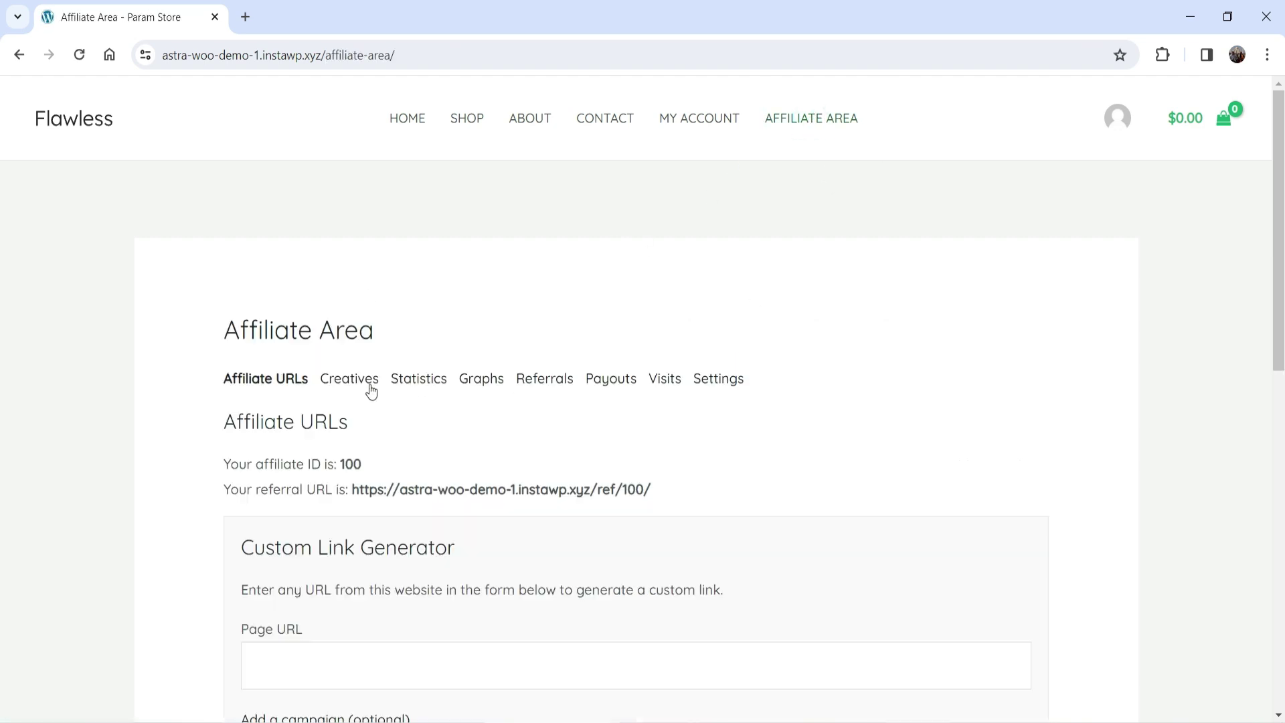
pyautogui.scroll(-4, 434, 392)
pyautogui.click(319, 407)
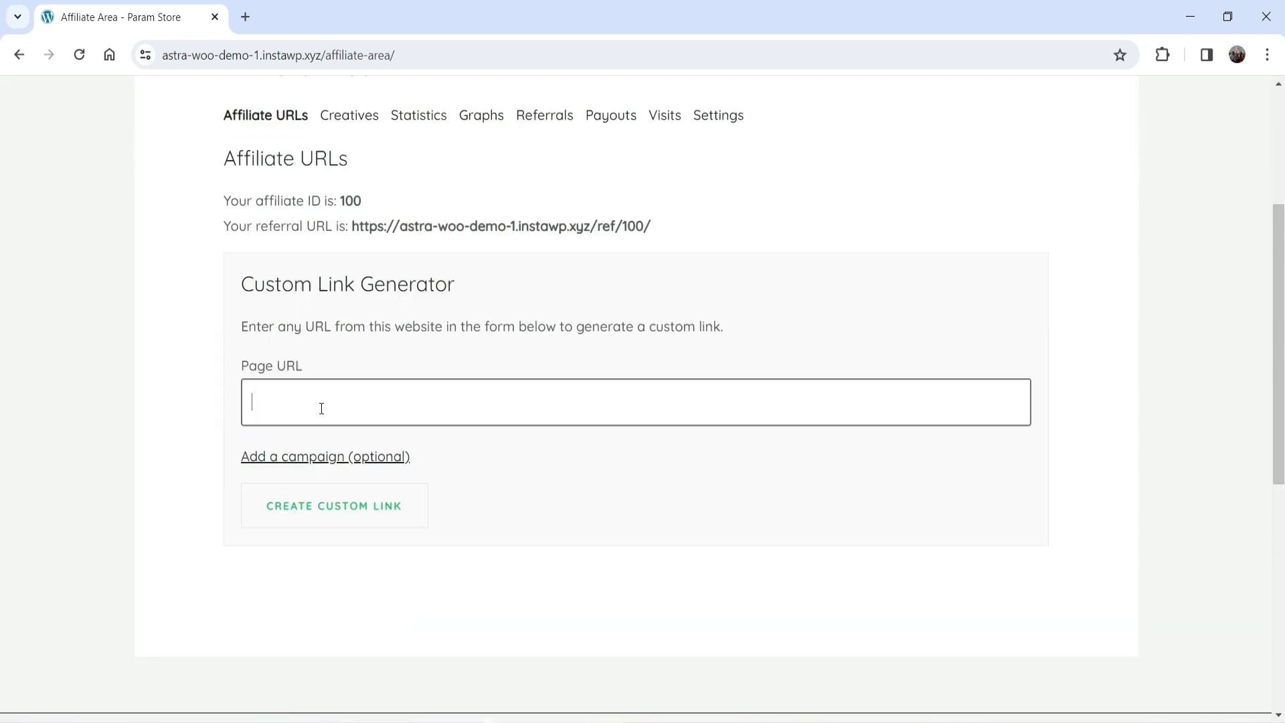
pyautogui.hotkey('ctrl', 'v')
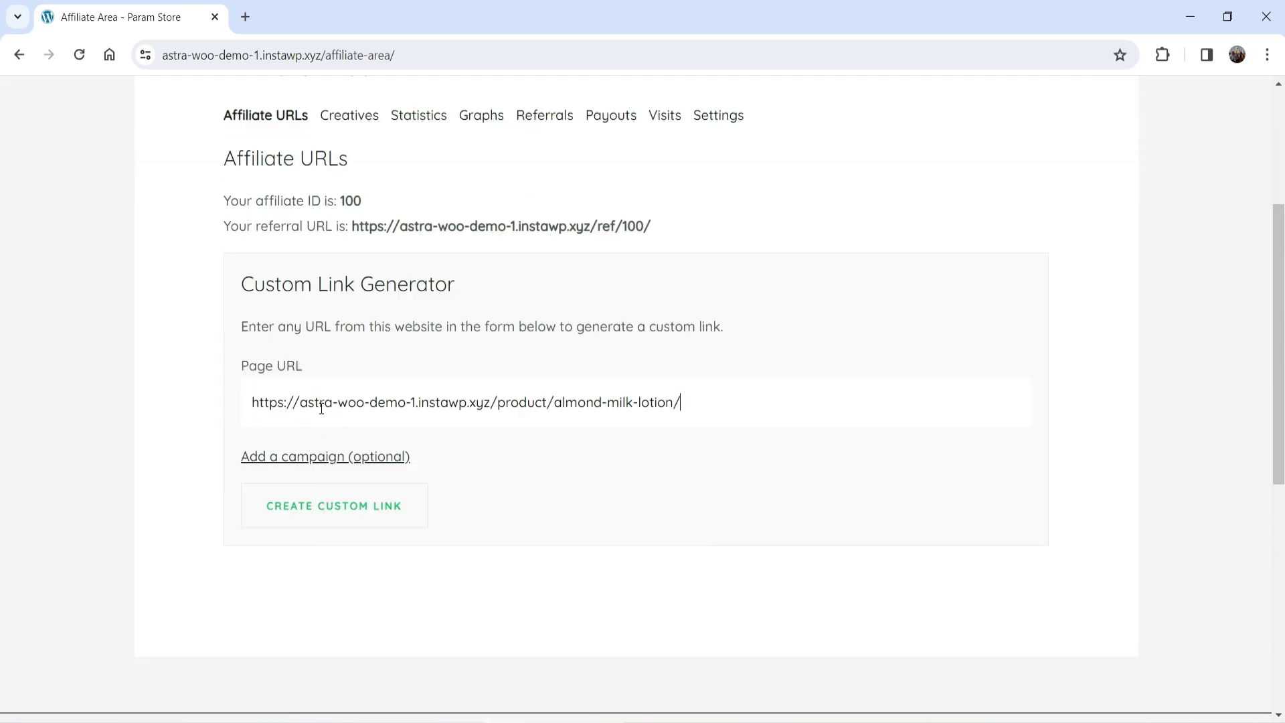
pyautogui.click(396, 528)
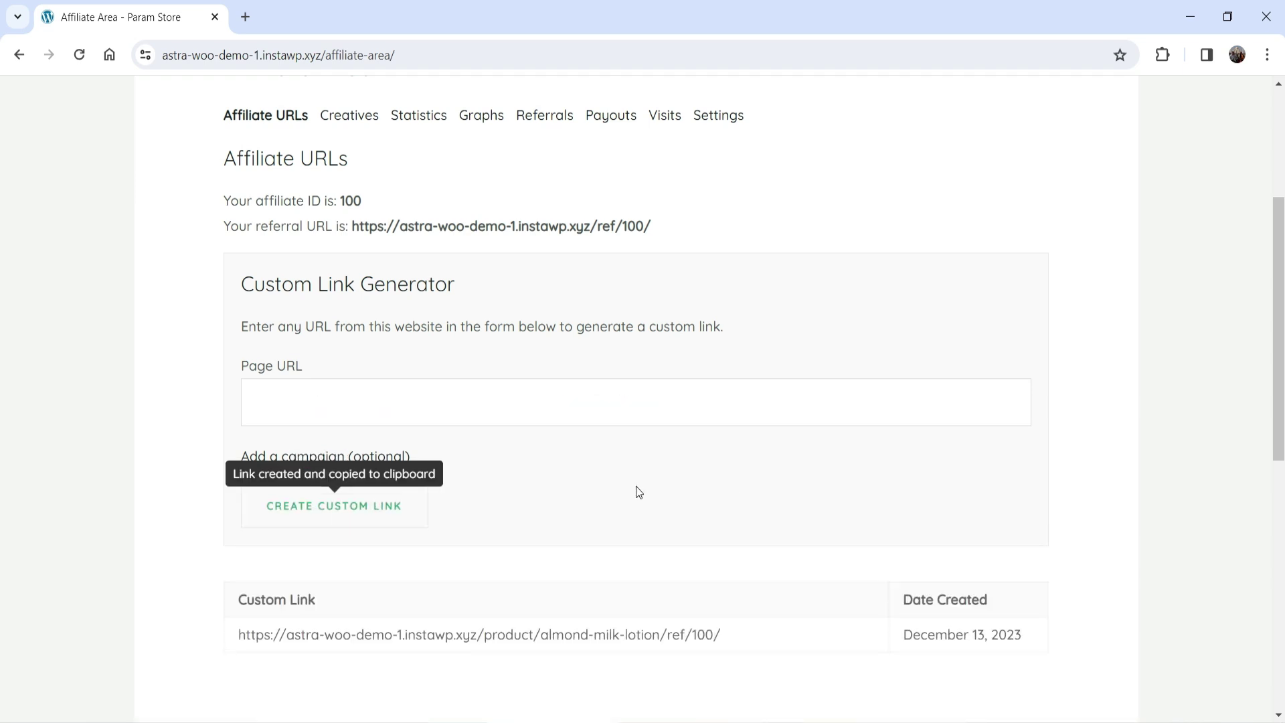
# Copy the generated Almond Milk Lotion affiliate link and open it in a new browser tab
pyautogui.click(836, 637)
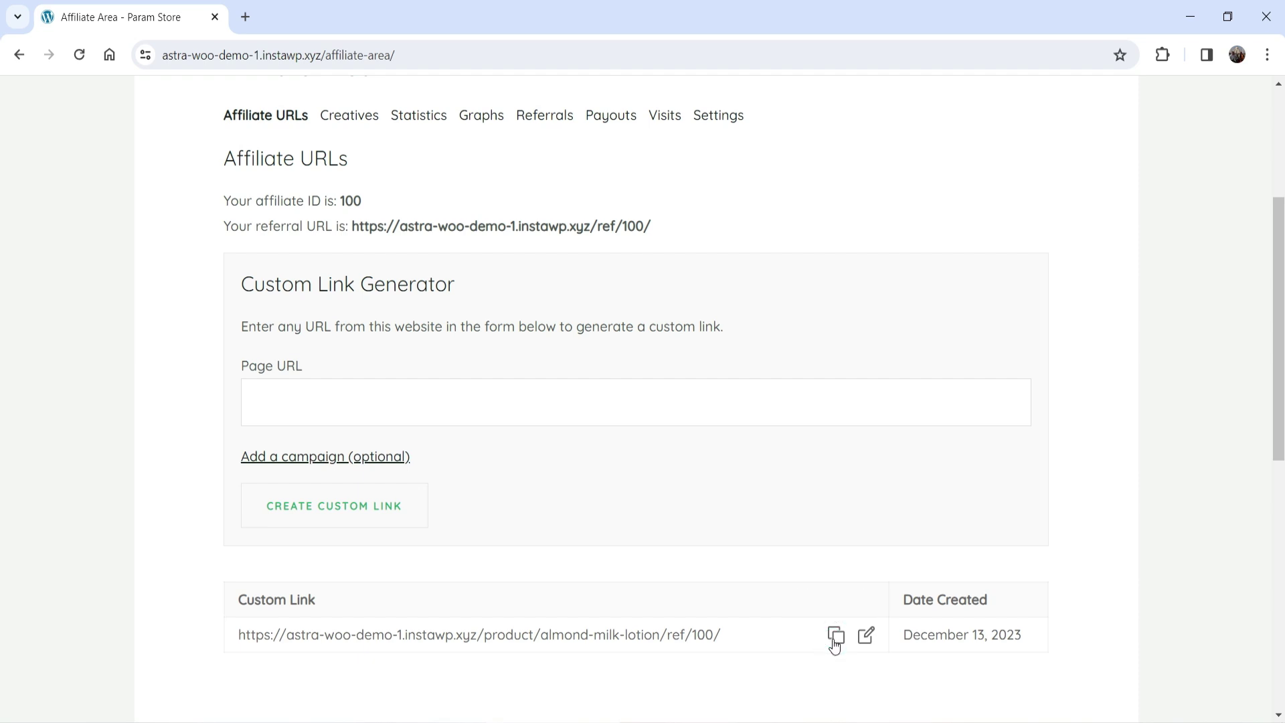
pyautogui.click(251, 21)
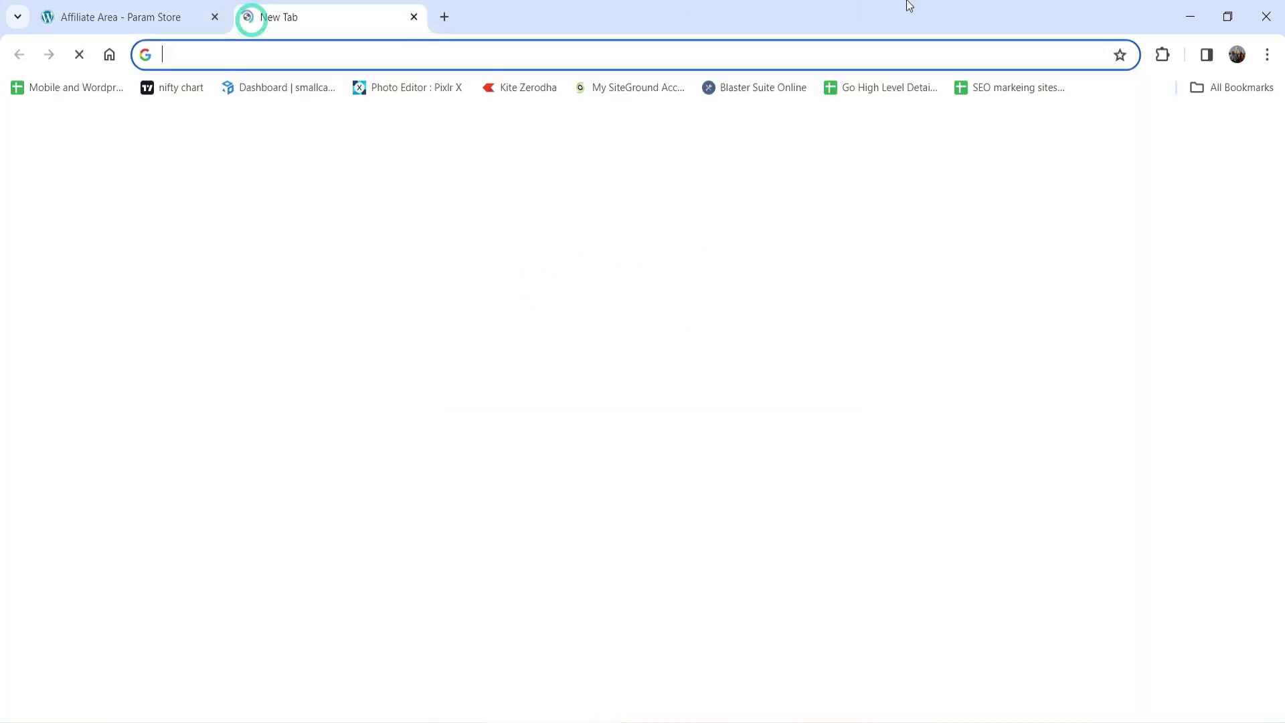
pyautogui.hotkey('ctrl', 'v')
pyautogui.press('Return')
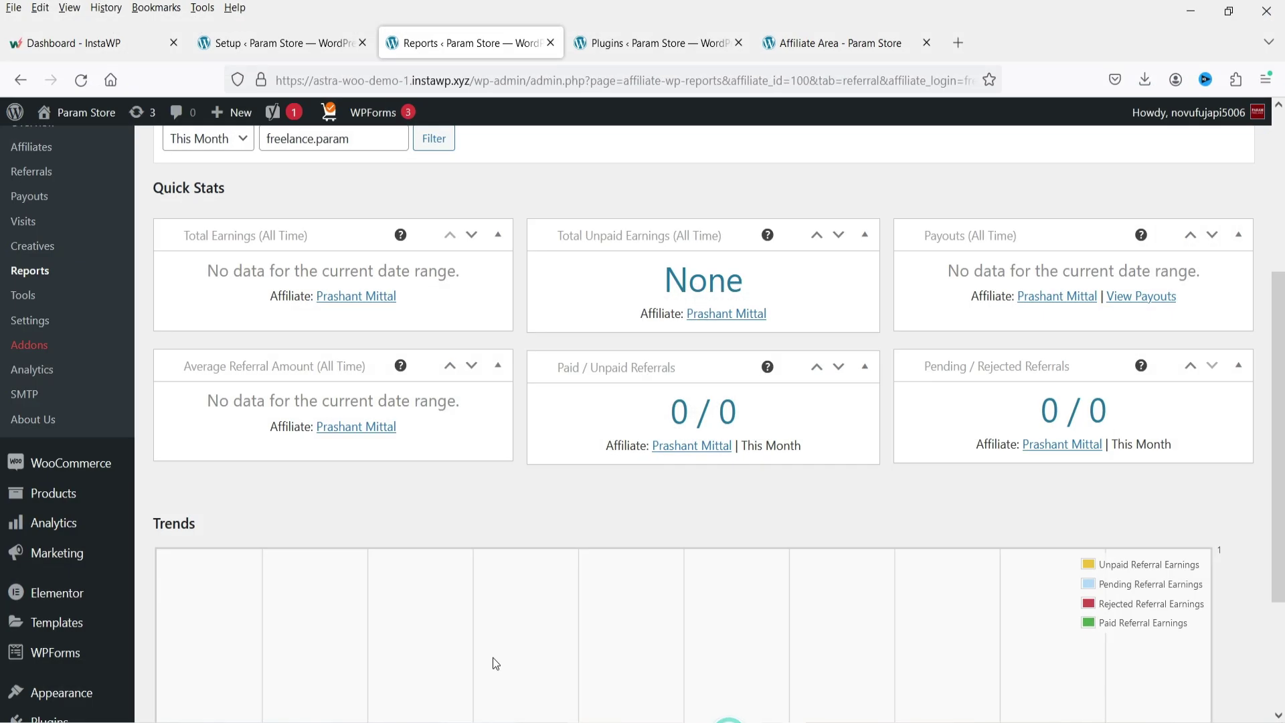
# Check the affiliate's visits in the admin Visits report, open the AffiliateWP Overview, and reload the Visits page of the Affiliate Area
pyautogui.scroll(3, 529, 517)
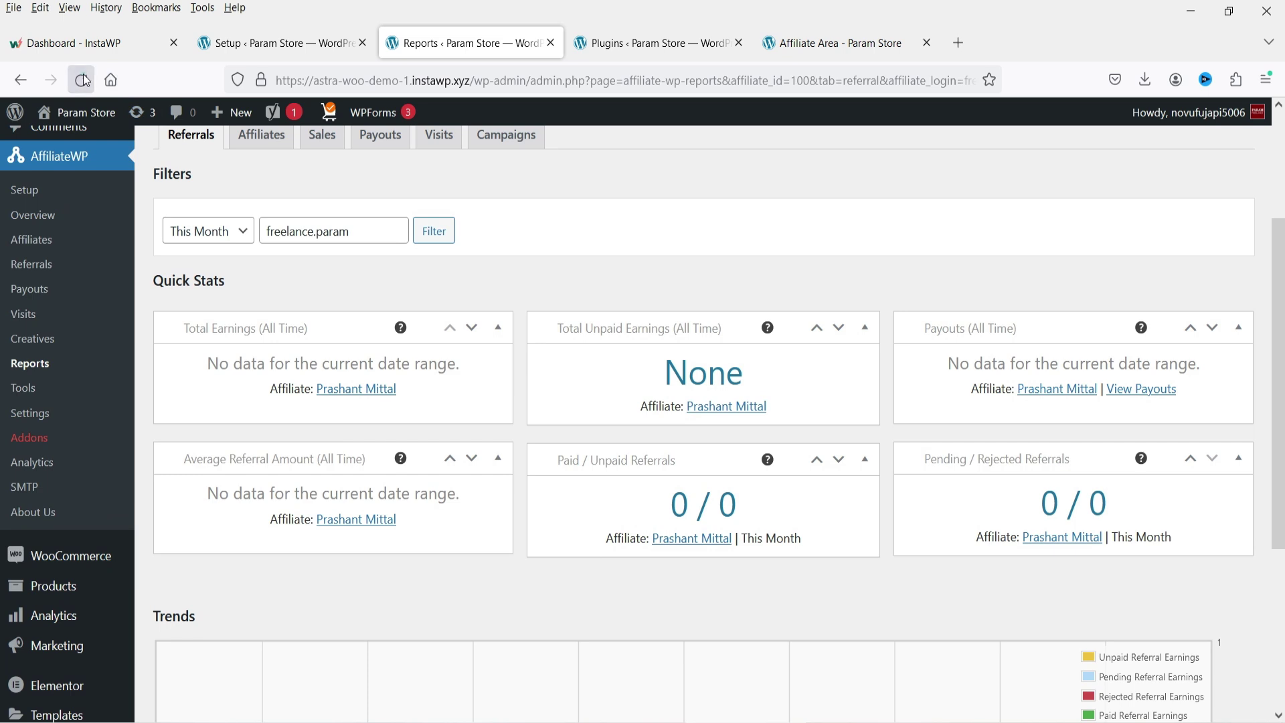
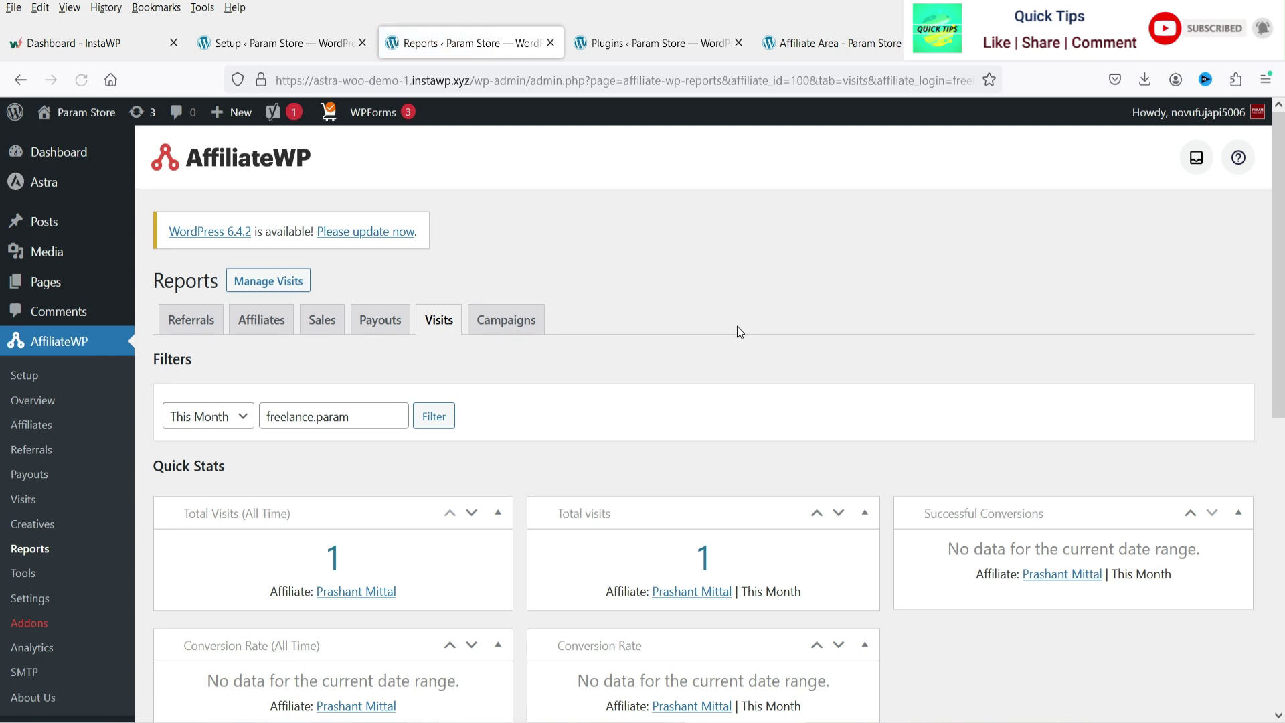
pyautogui.scroll(-4, 730, 327)
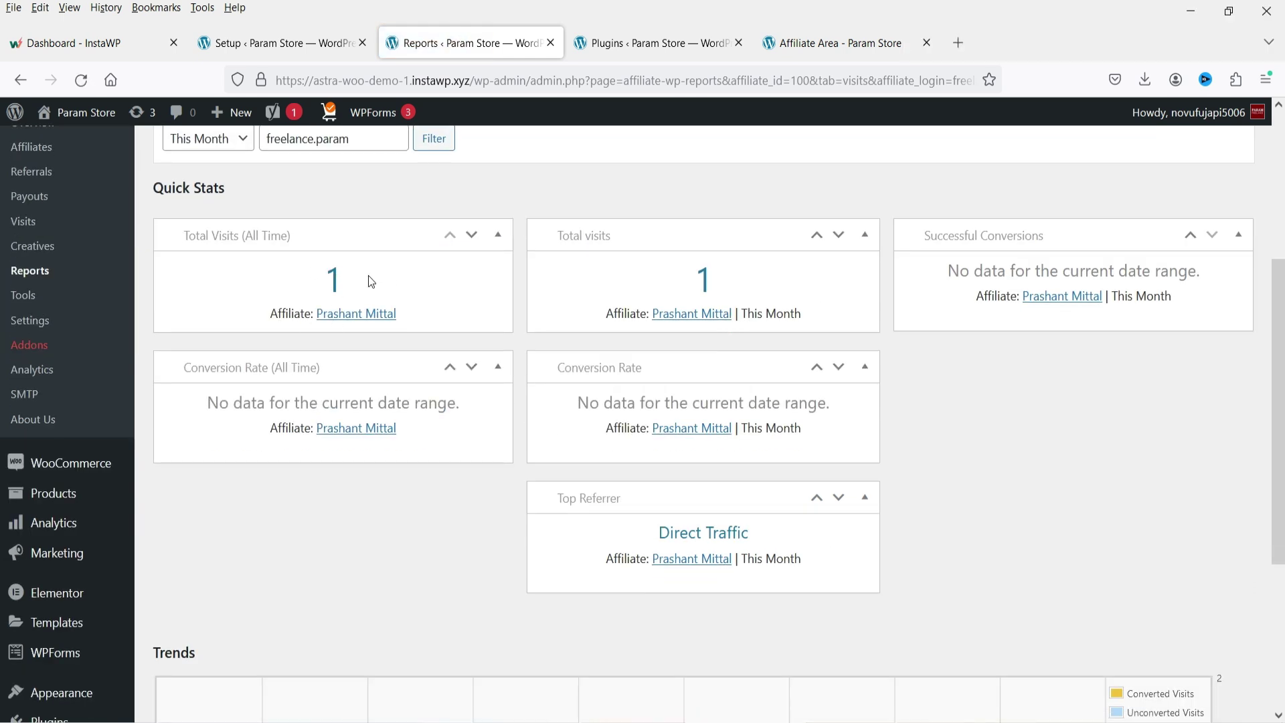
pyautogui.scroll(4, 1037, 456)
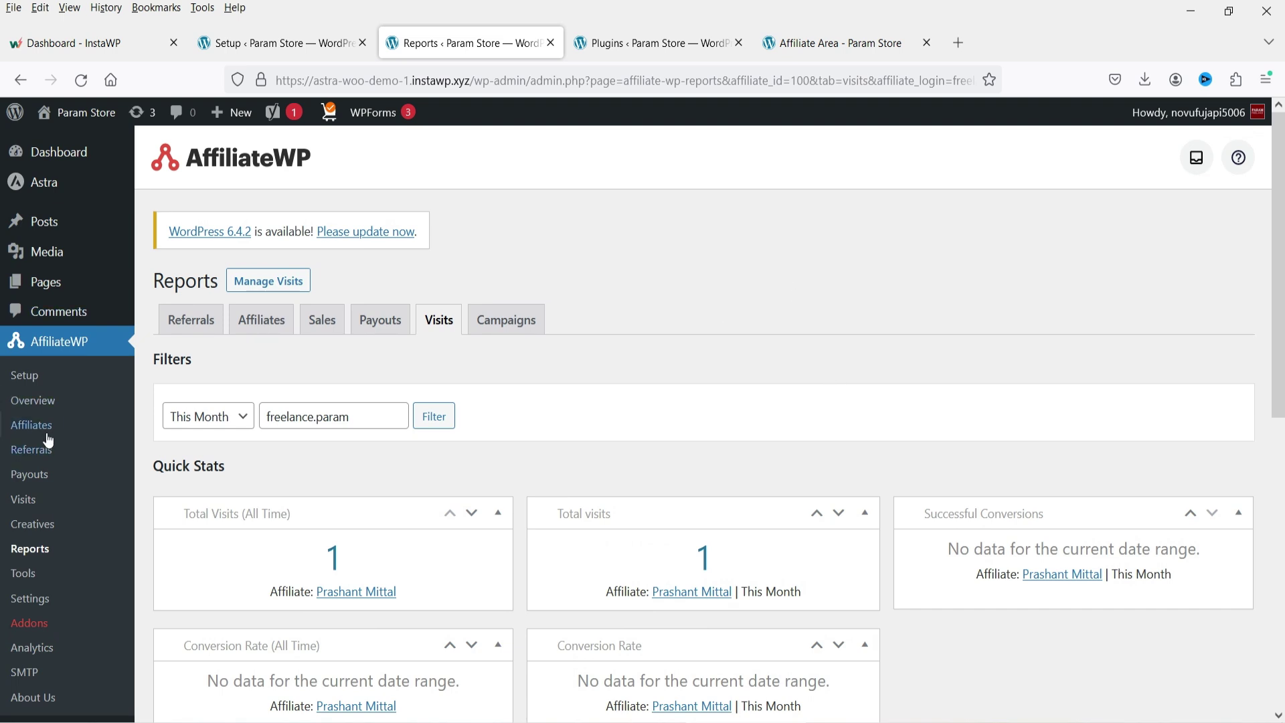
pyautogui.click(34, 400)
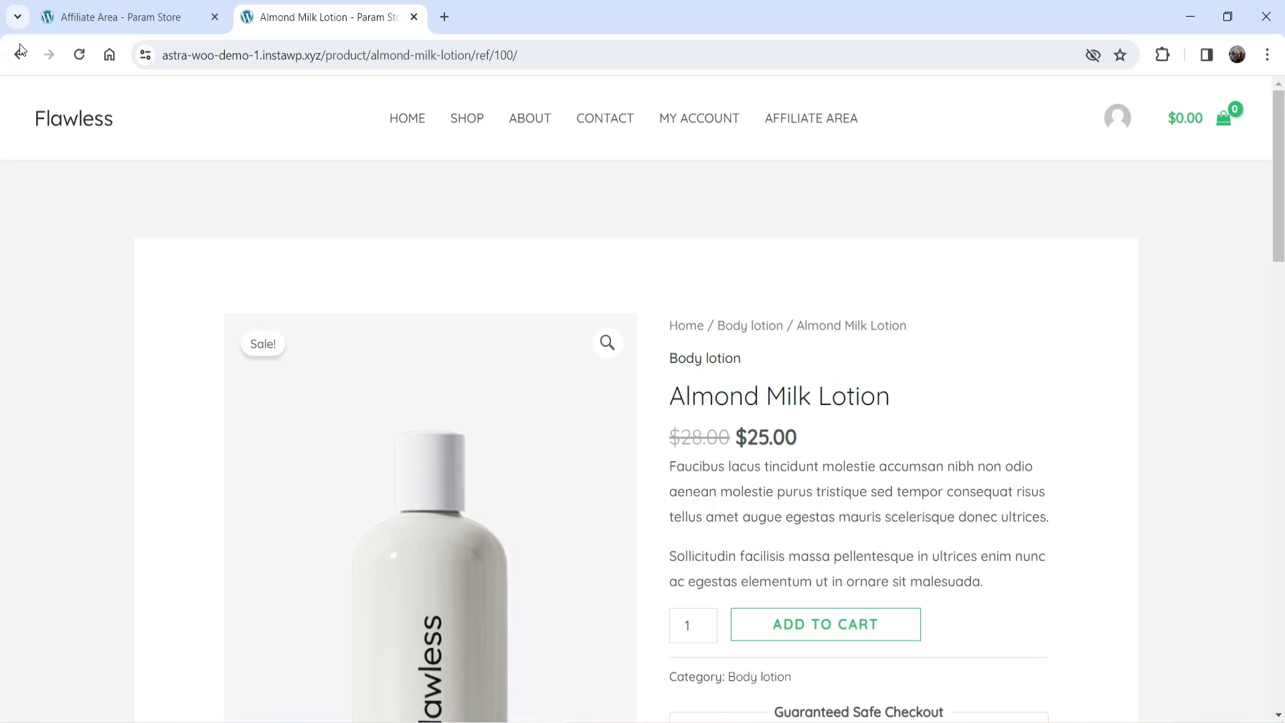
pyautogui.click(94, 14)
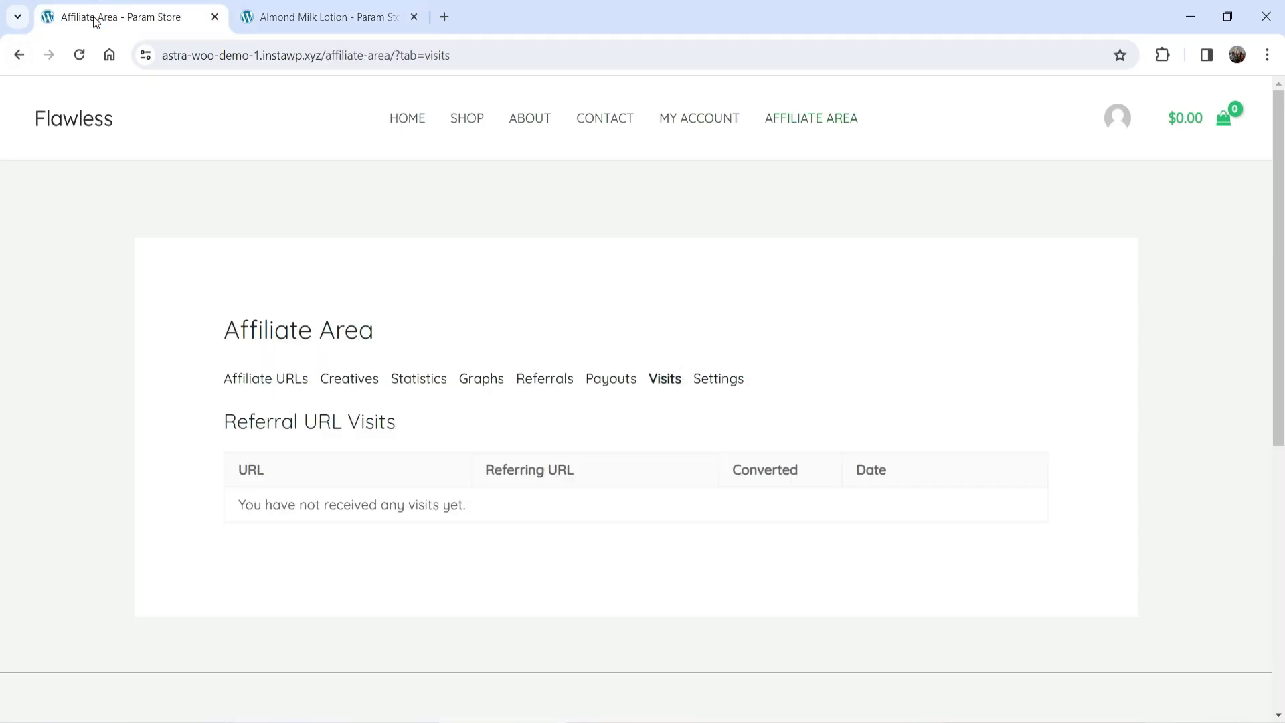
pyautogui.click(79, 55)
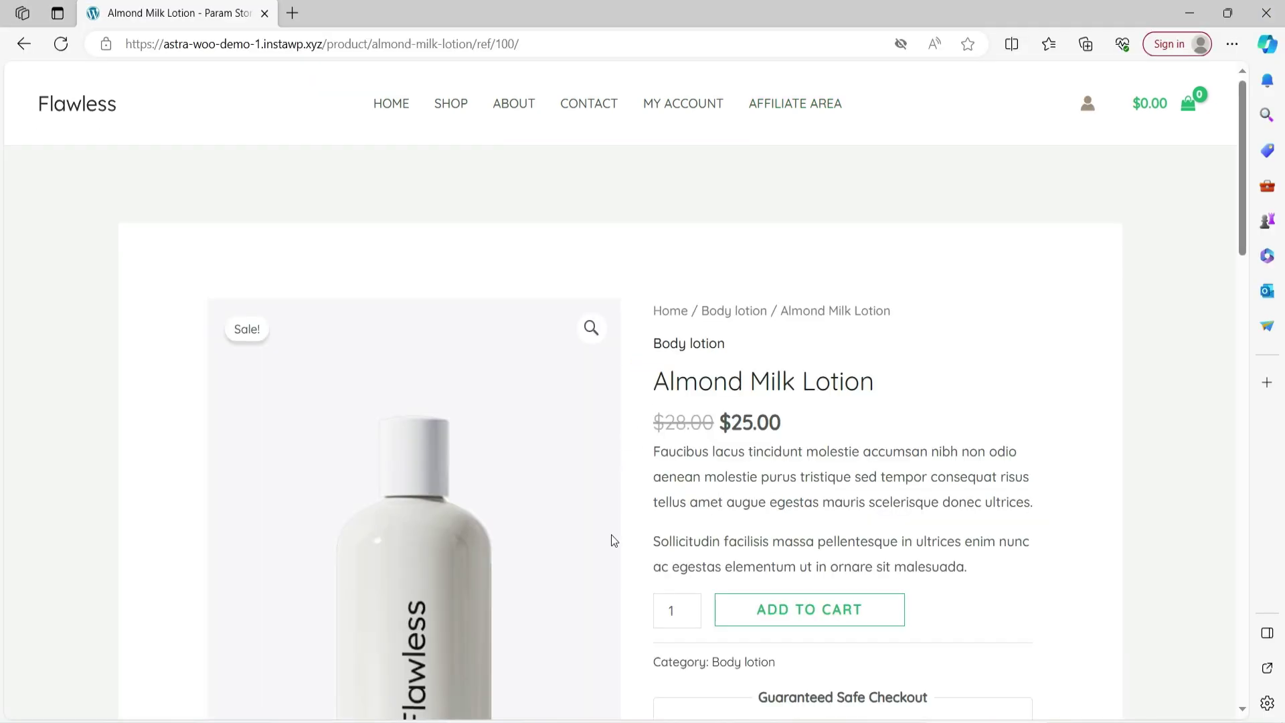
# Add one Almond Milk Lotion to the cart from the affiliate link page and view the cart totals
pyautogui.scroll(-3, 1127, 381)
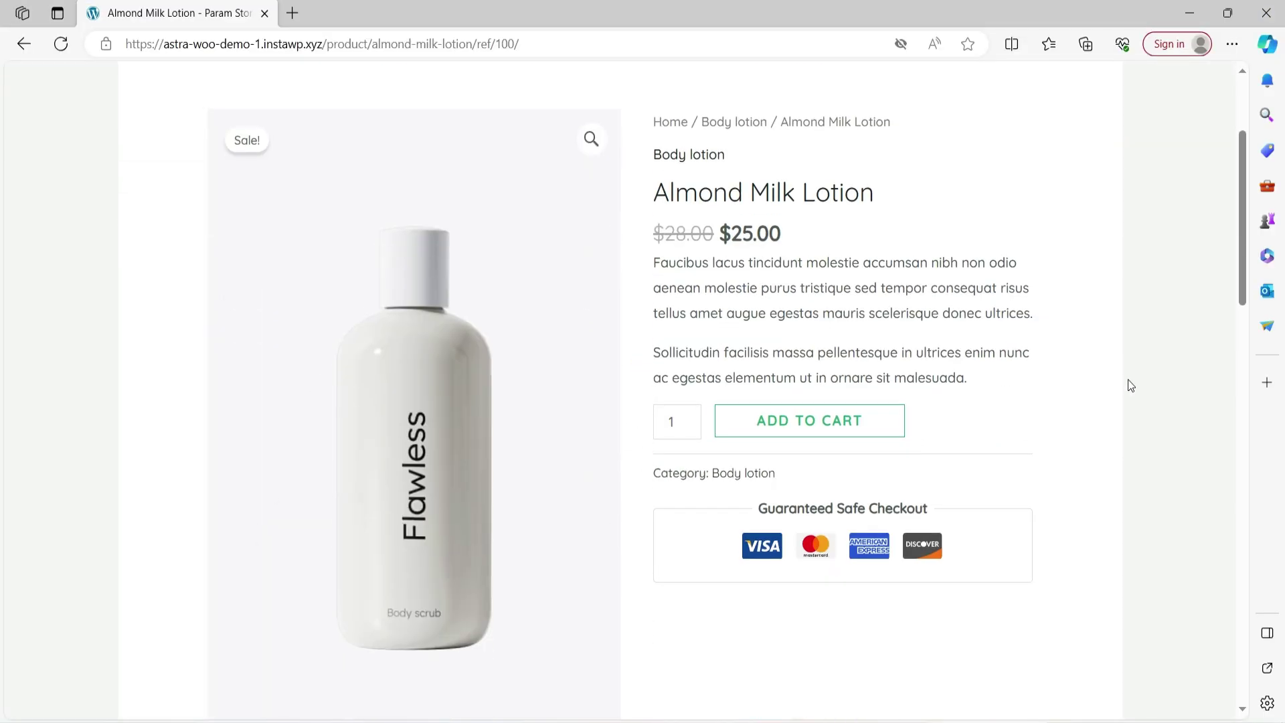
pyautogui.click(836, 420)
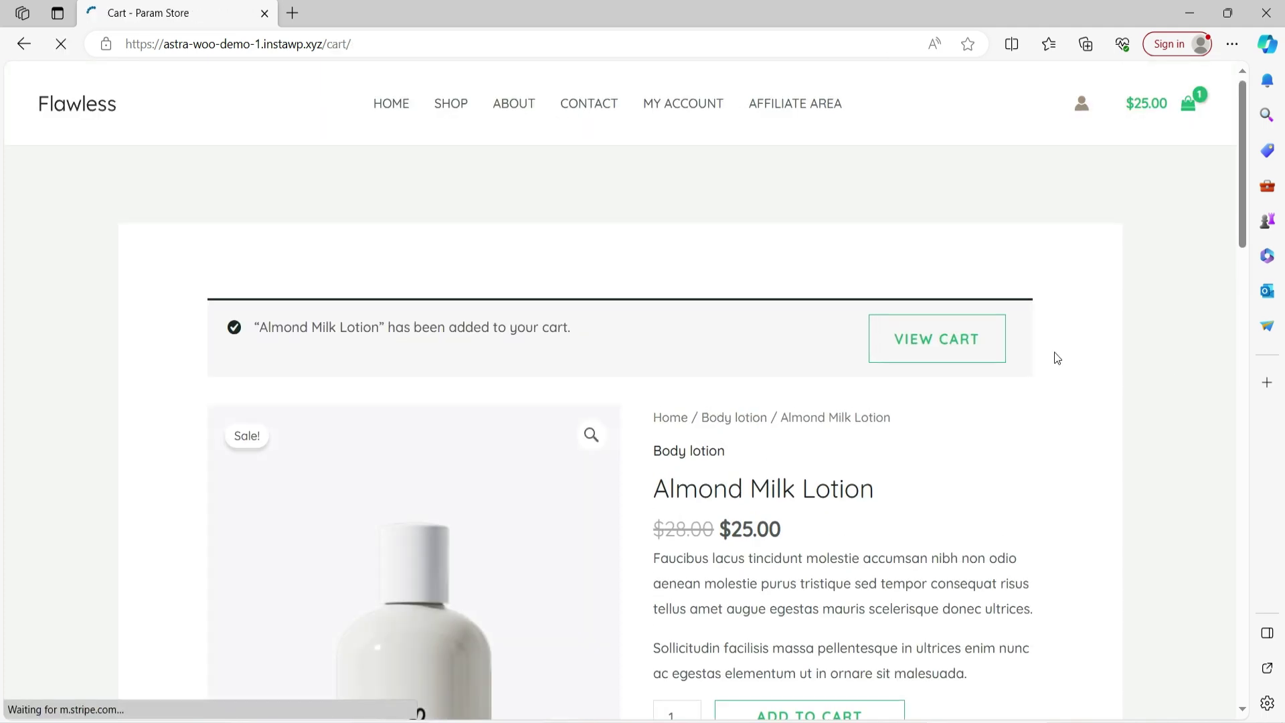
pyautogui.scroll(-5, 1055, 355)
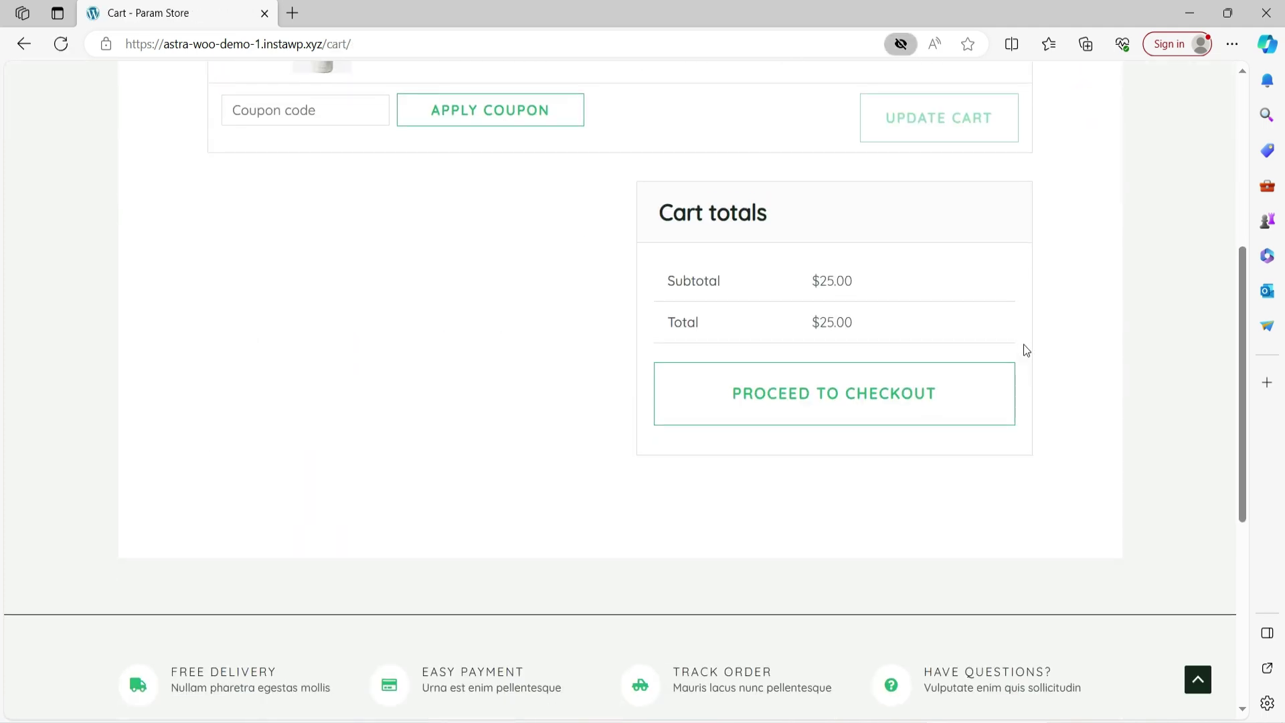
# Proceed to checkout and place the Almond Milk Lotion order with Cash on delivery as the payment method
pyautogui.click(845, 395)
pyautogui.scroll(-8, 998, 387)
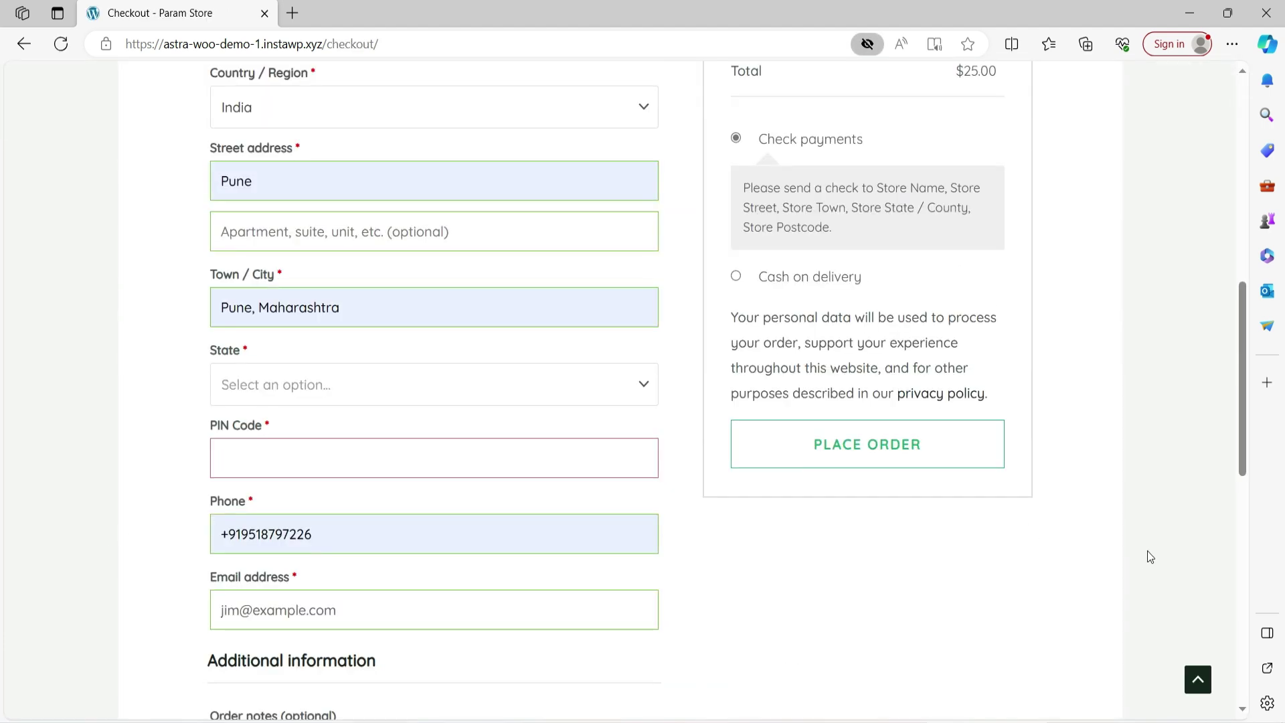
pyautogui.click(736, 276)
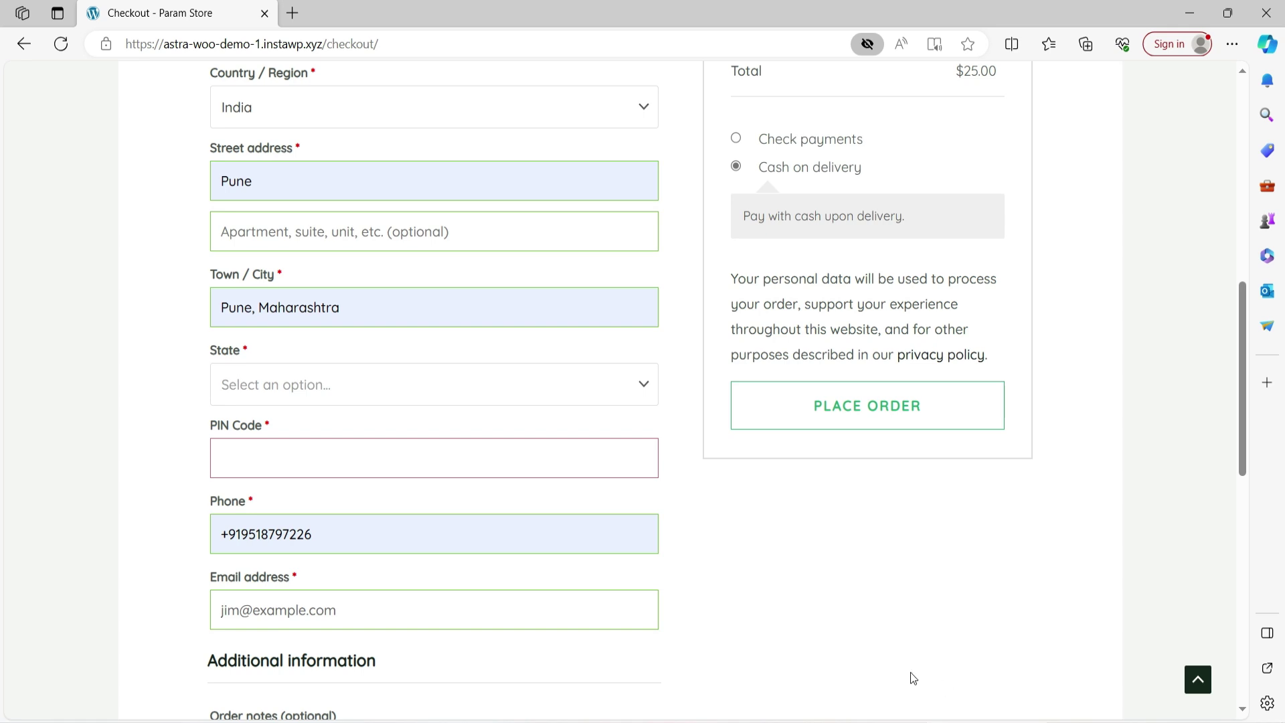
pyautogui.click(855, 407)
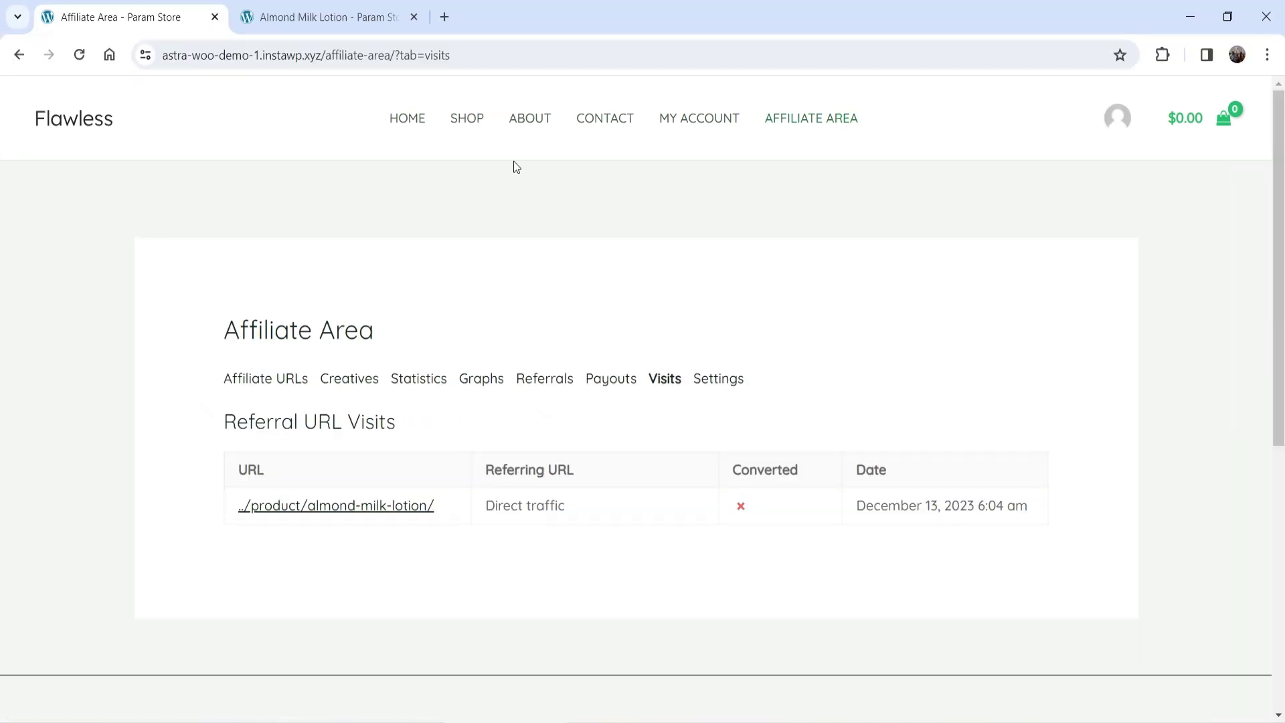
# Reopen the Affiliate Area and examine the affiliate's referrals and unpaid earnings on its Statistics page
pyautogui.click(805, 127)
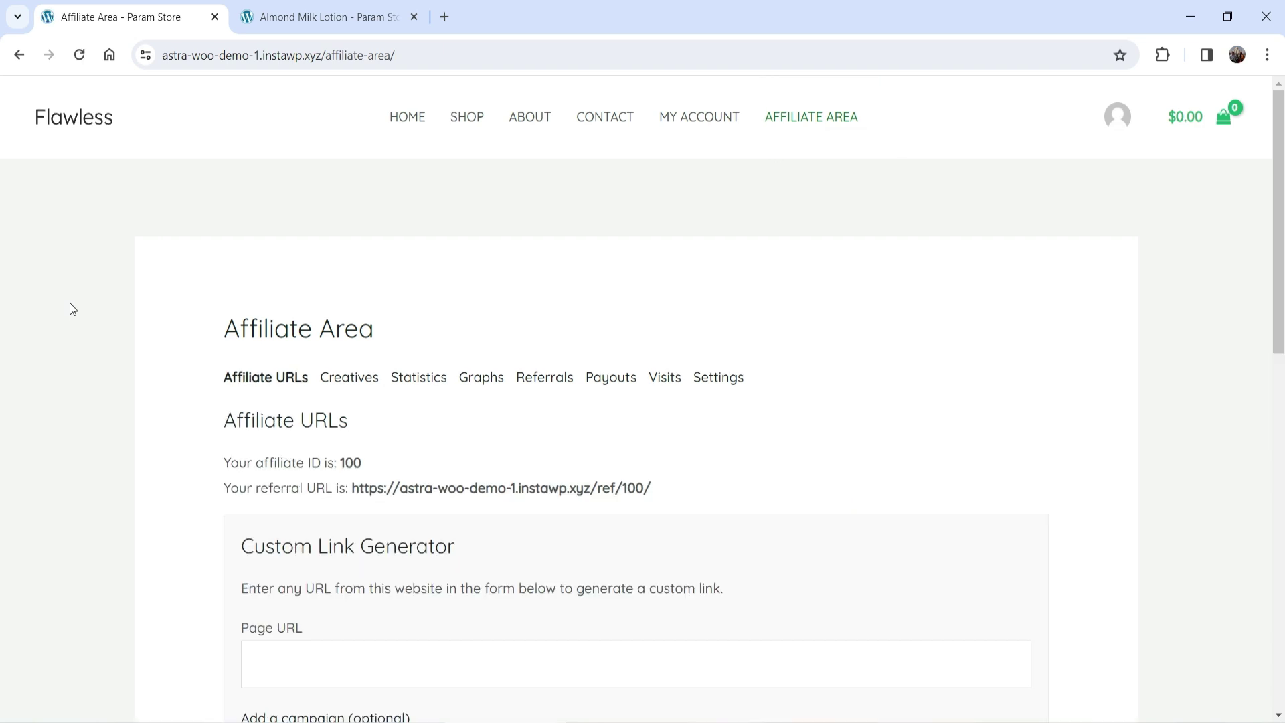
pyautogui.scroll(-5, 70, 308)
pyautogui.scroll(4, 296, 236)
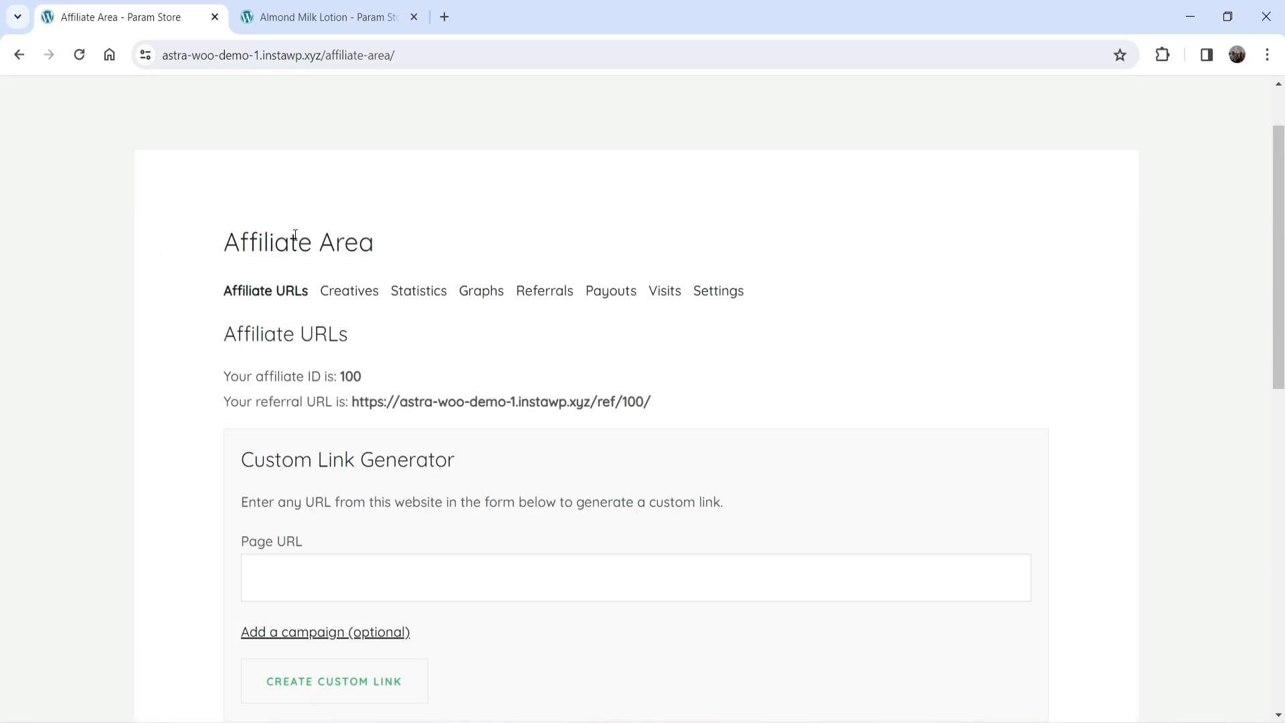
pyautogui.click(420, 292)
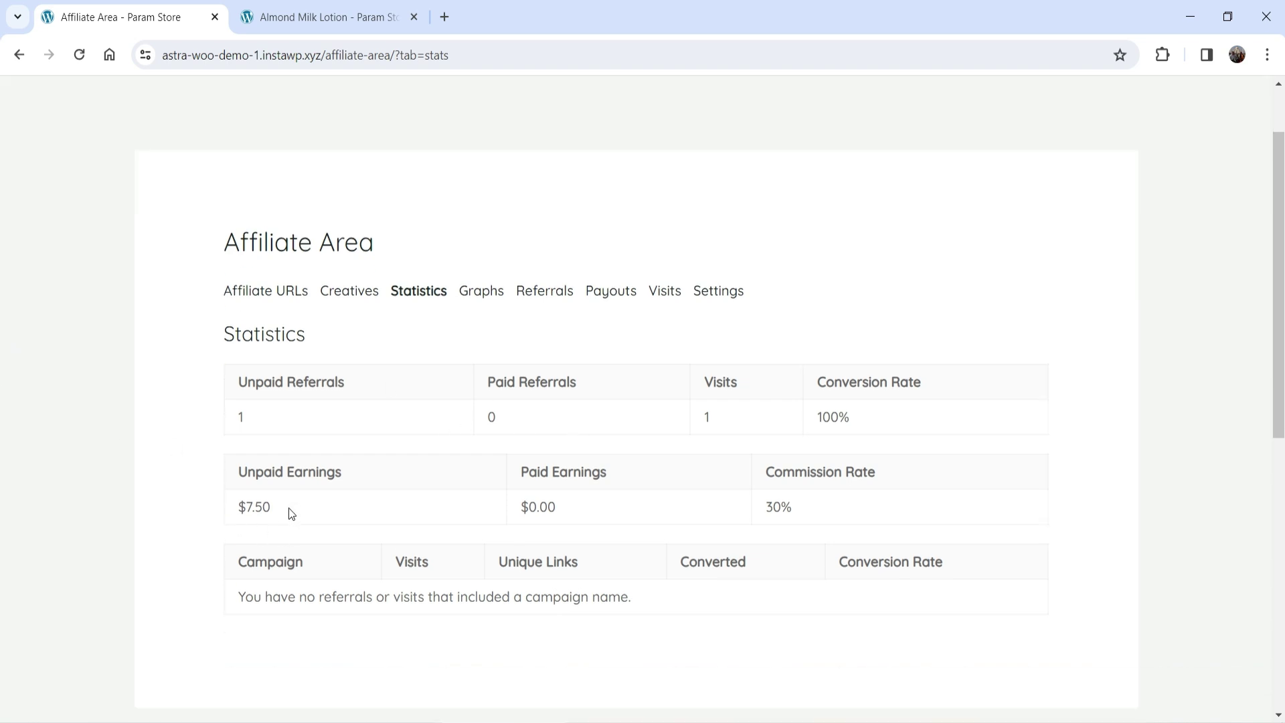
pyautogui.moveTo(287, 507); pyautogui.dragTo(171, 500)
pyautogui.click(111, 470)
# Return to the store admin in Firefox and examine the reloaded AffiliateWP Overview and the Affiliates list
pyautogui.click(307, 20)
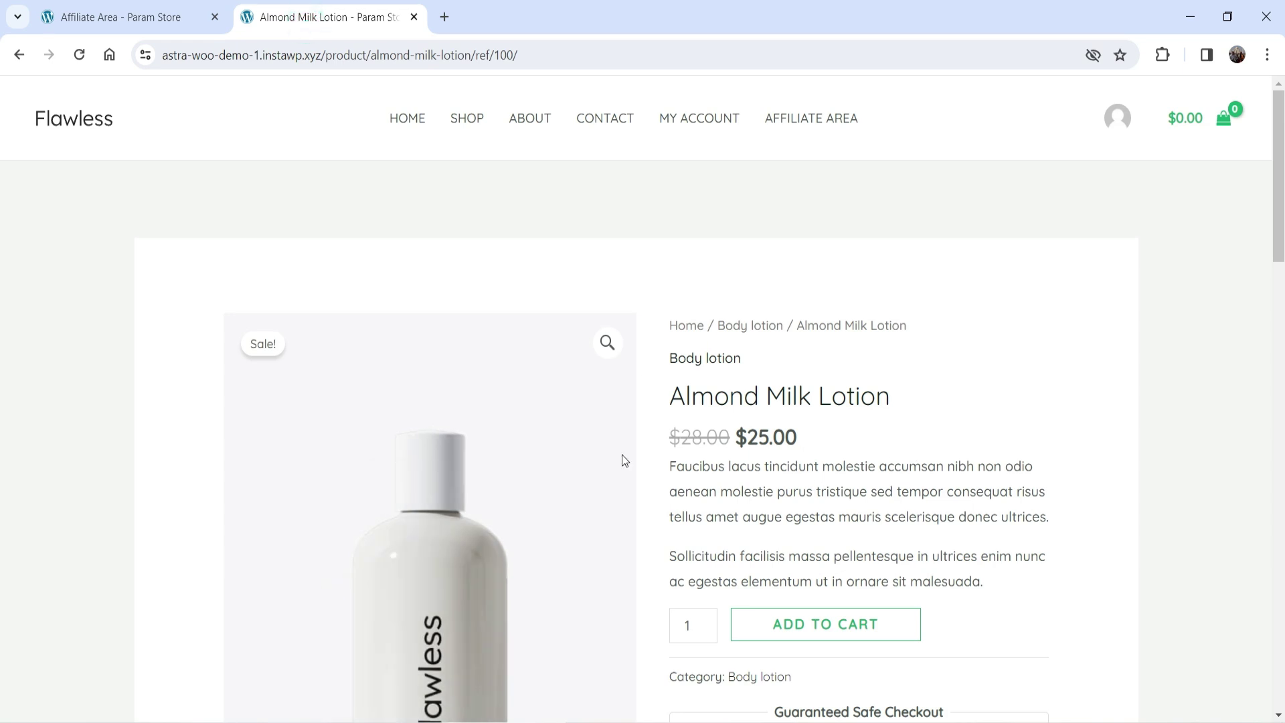
pyautogui.hotkey('alt', 'Tab')
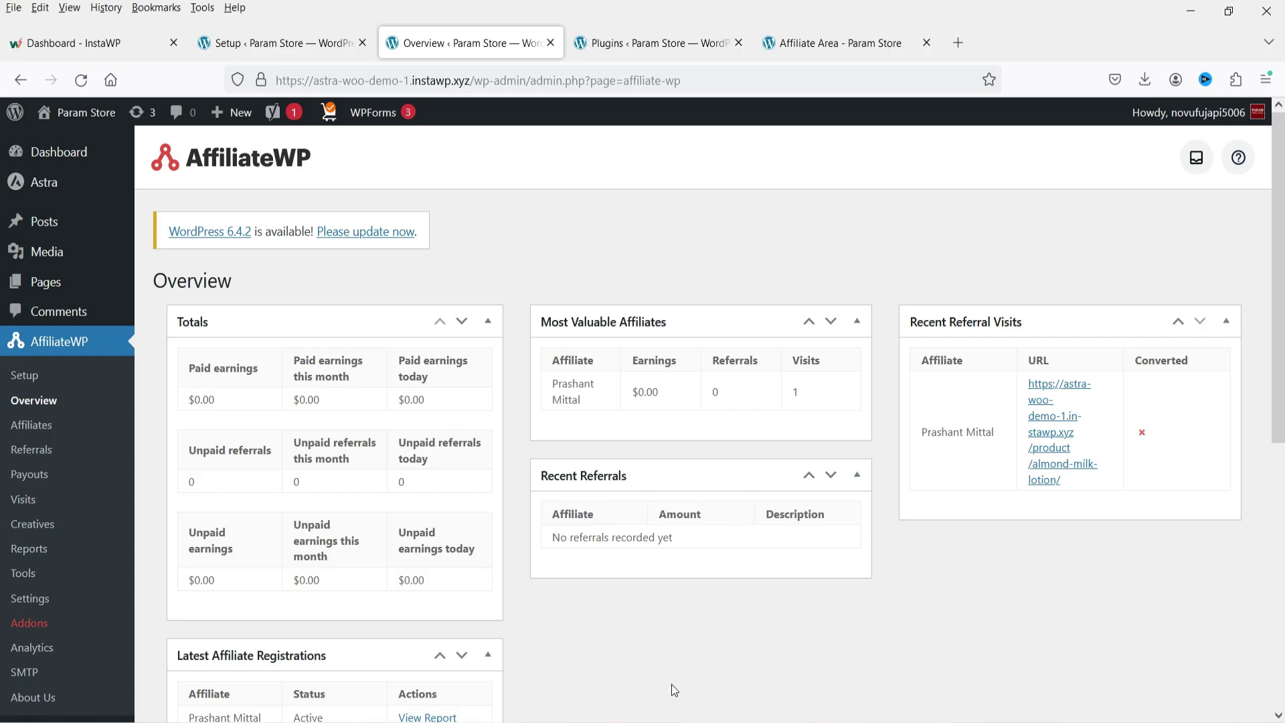
pyautogui.click(81, 79)
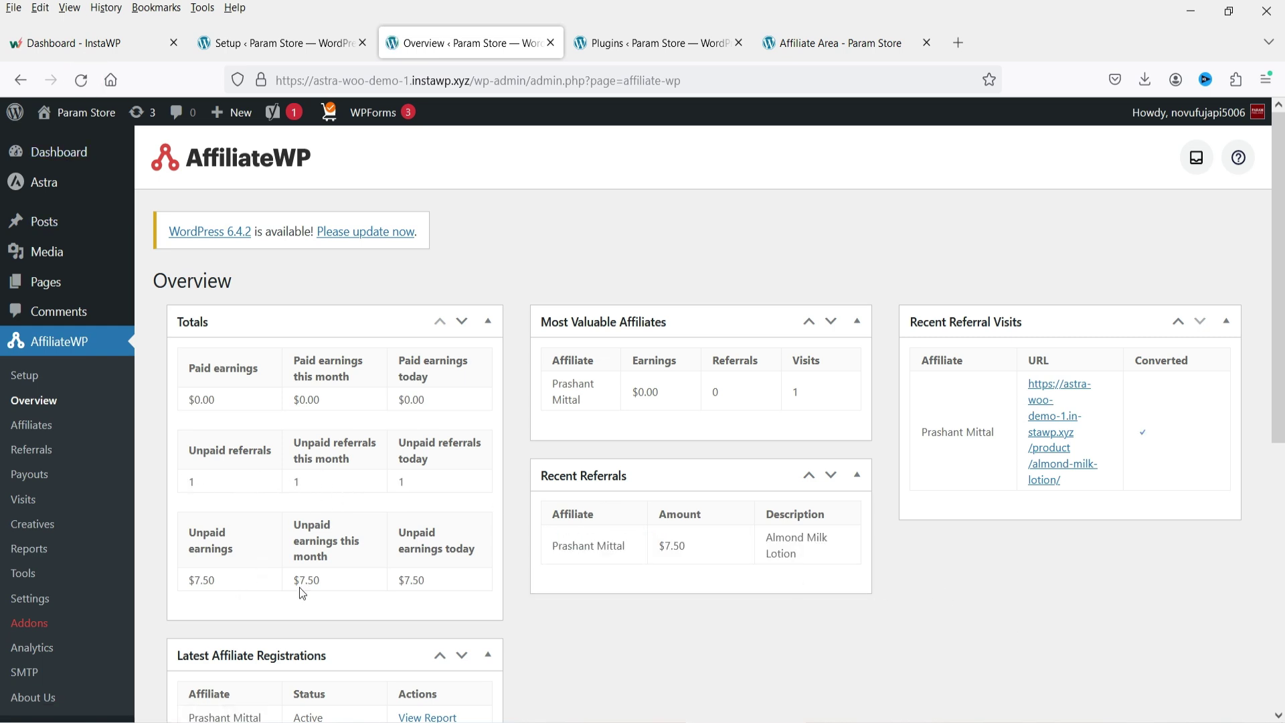
pyautogui.tripleClick(628, 547)
pyautogui.click(32, 424)
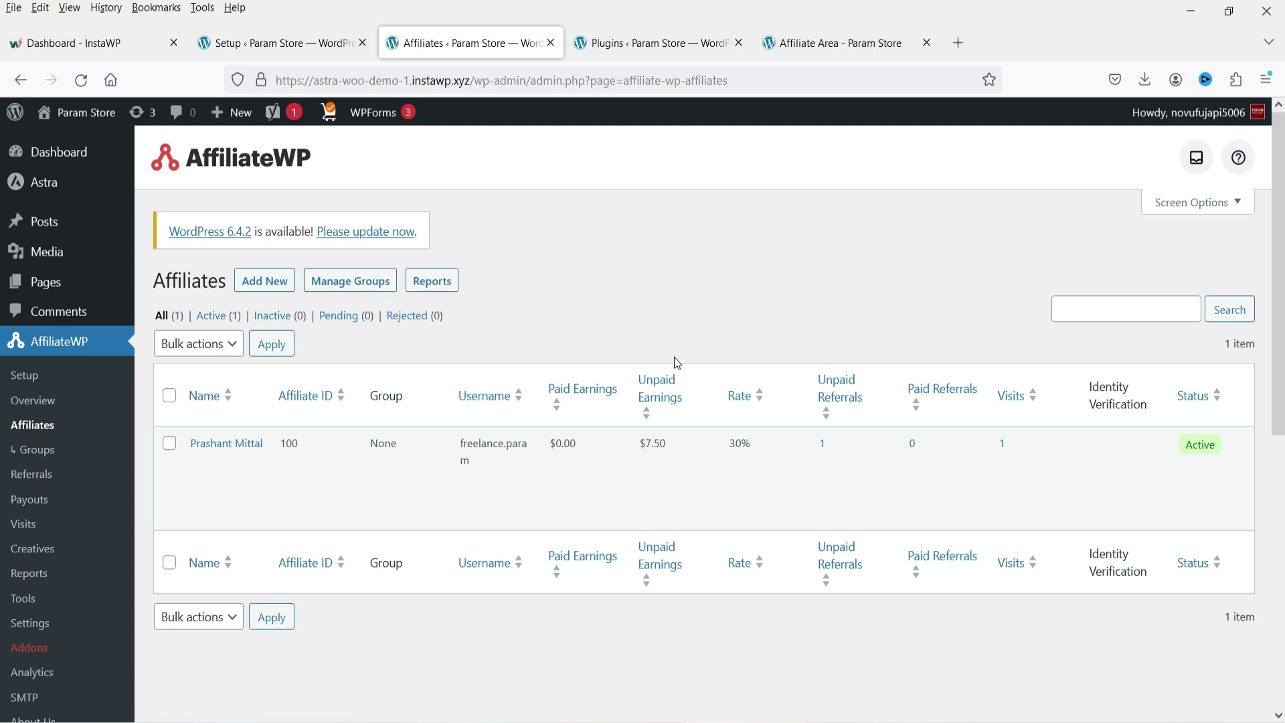
pyautogui.hotkey('alt', 'Left')
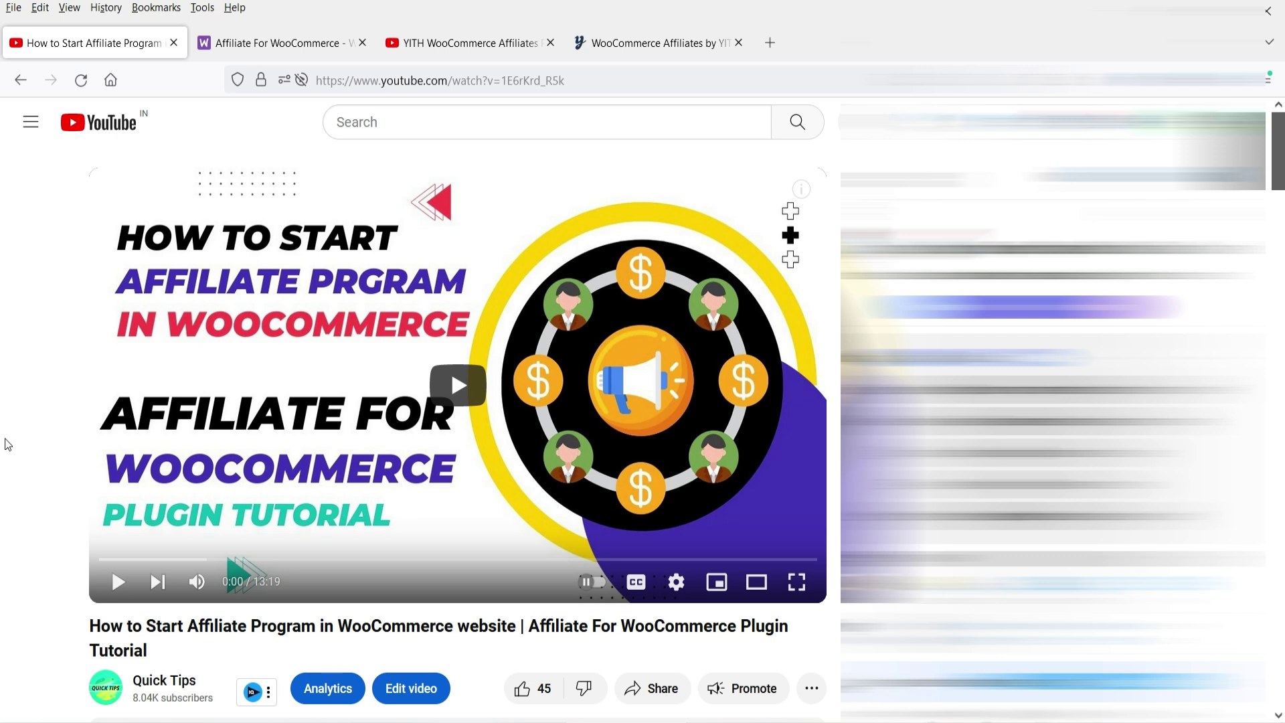
# Look through the product page of Affiliate For WooCommerce and the product page and tutorial video of YITH WooCommerce Affiliates
pyautogui.click(284, 42)
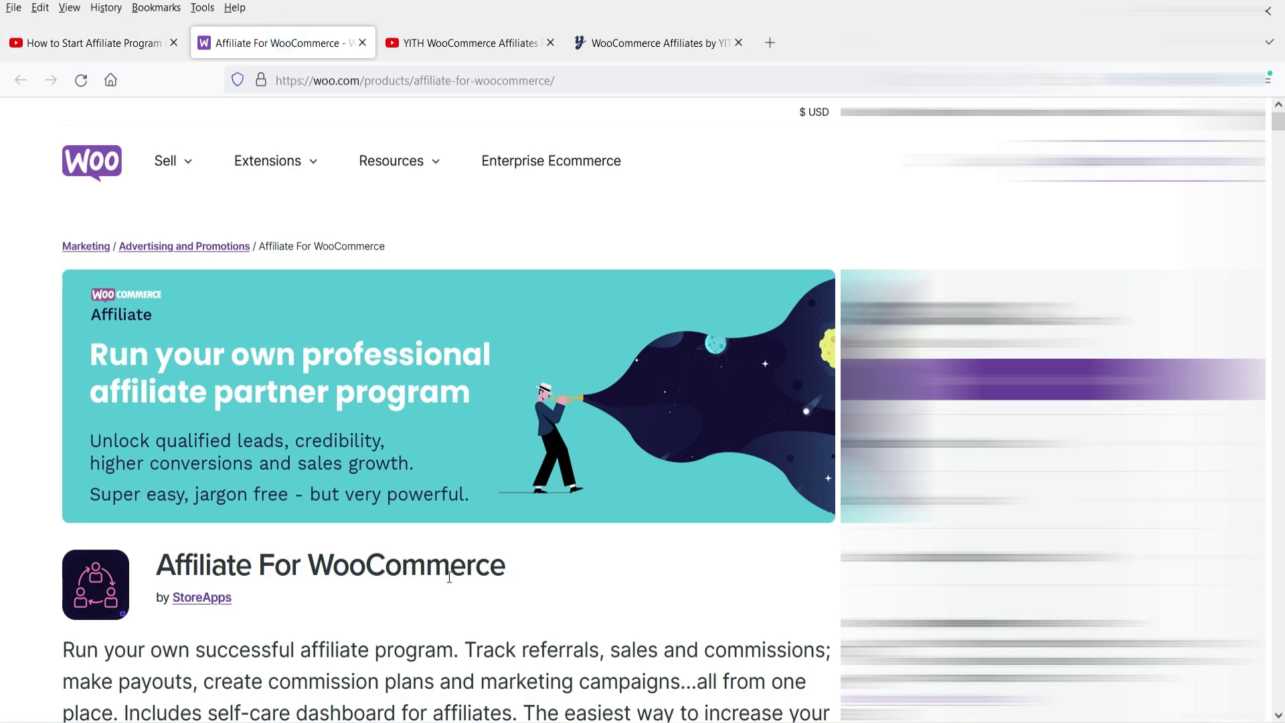
pyautogui.click(472, 43)
pyautogui.click(659, 42)
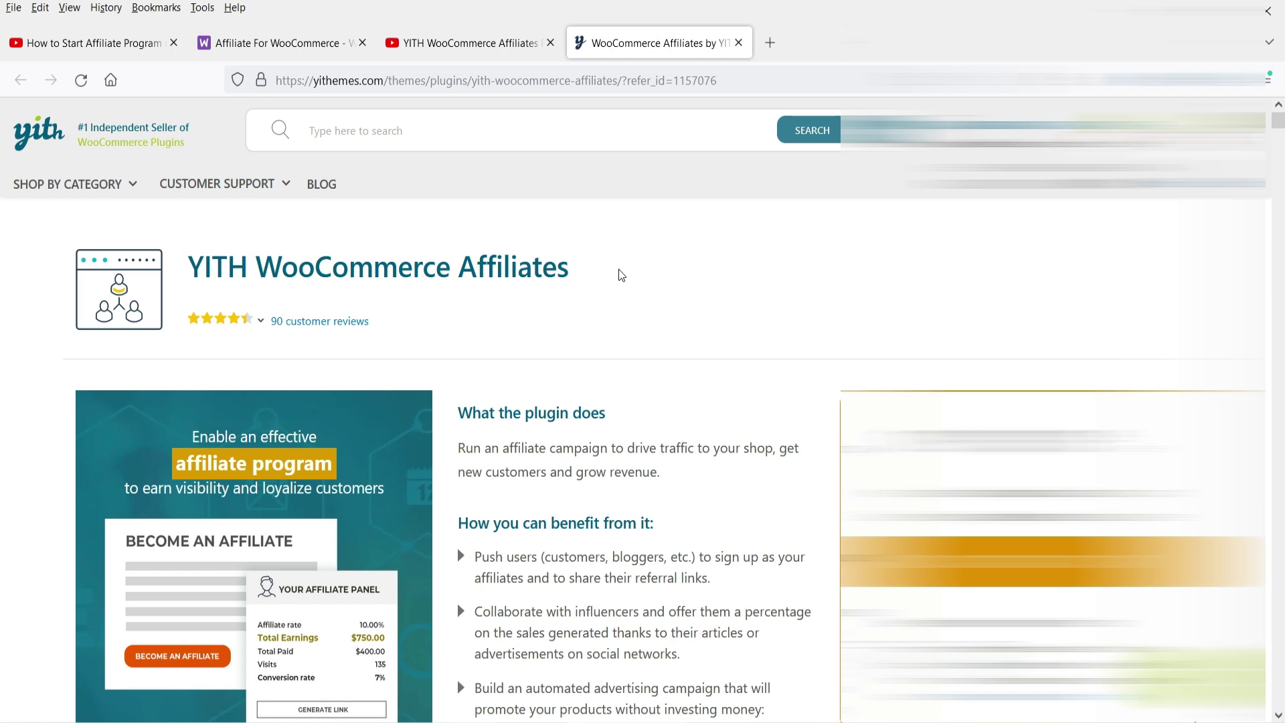
pyautogui.click(462, 42)
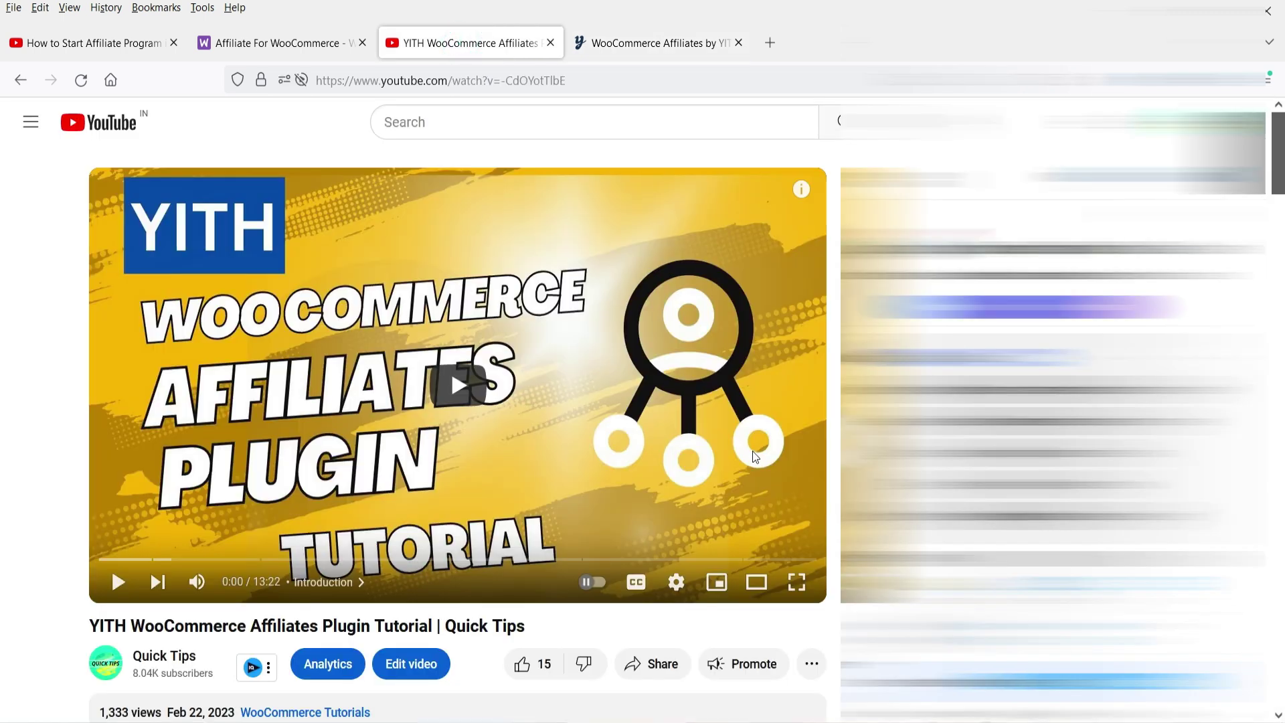